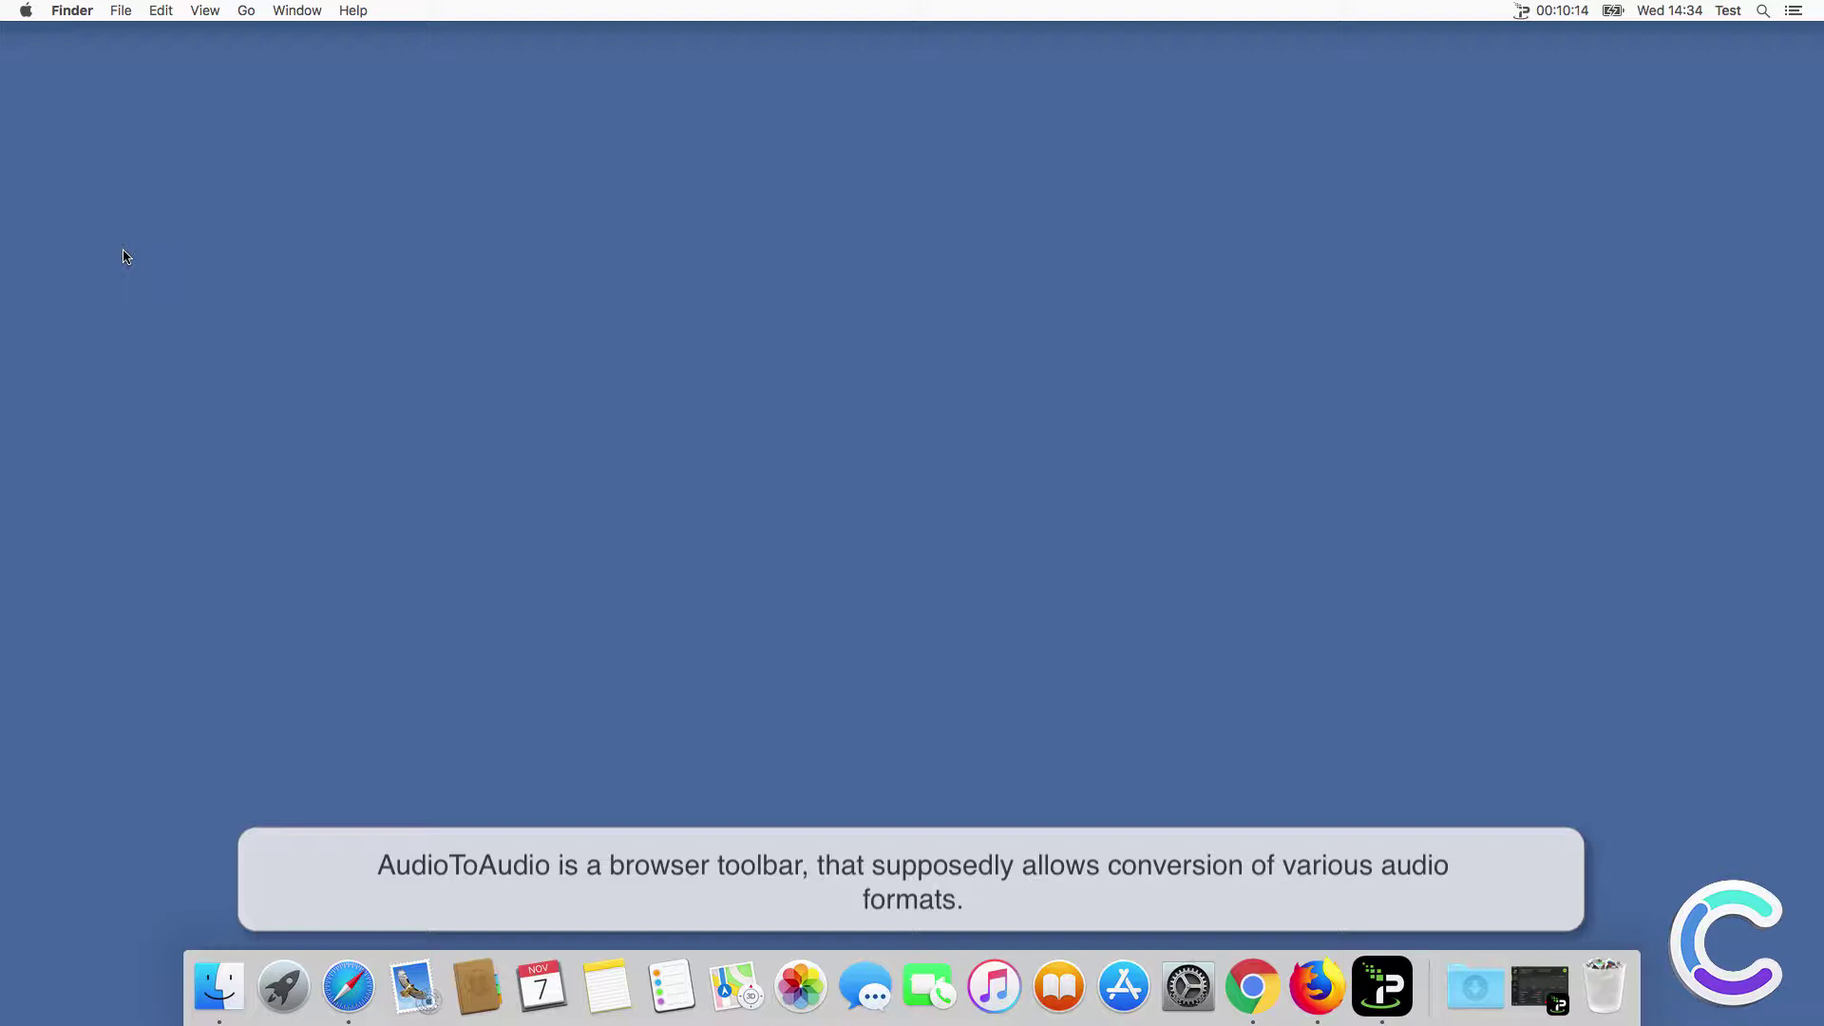
# Search 'search query' from Safari's AudioToAudio start page, see it land on MyWay results, then close Safari.
pyautogui.click(347, 986)
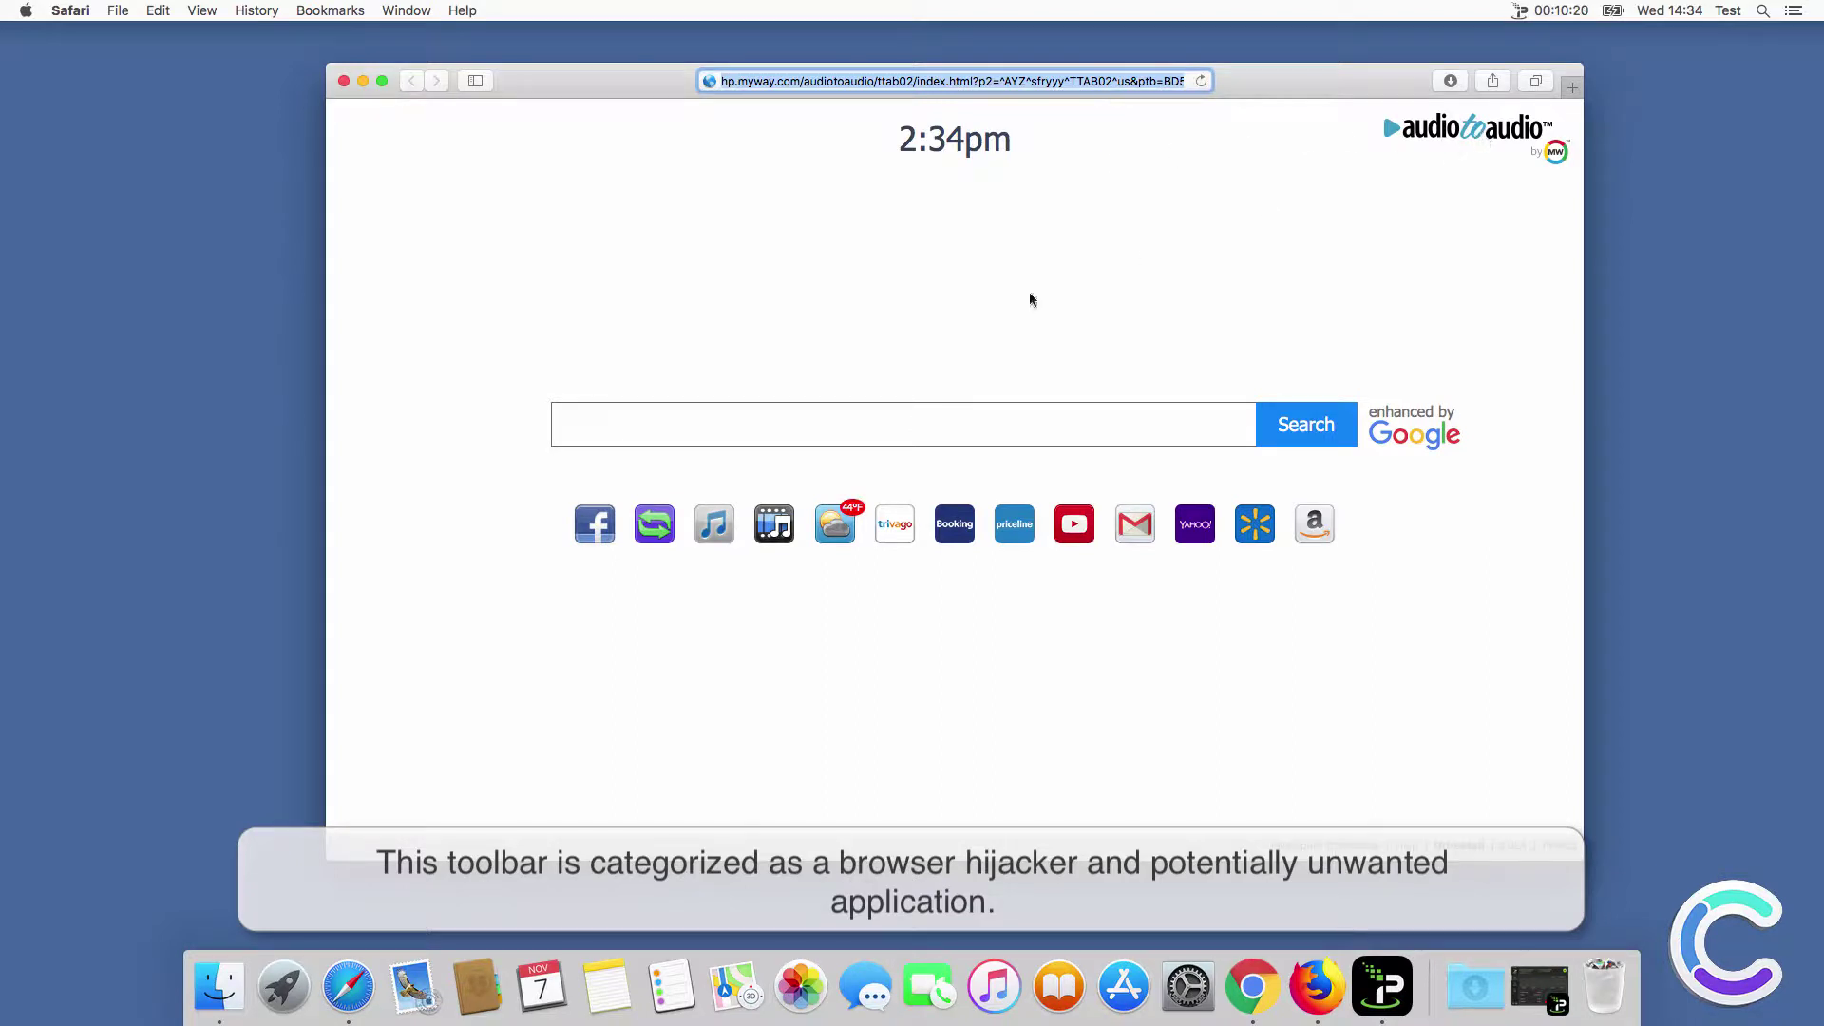
pyautogui.click(788, 427)
pyautogui.write('sear')
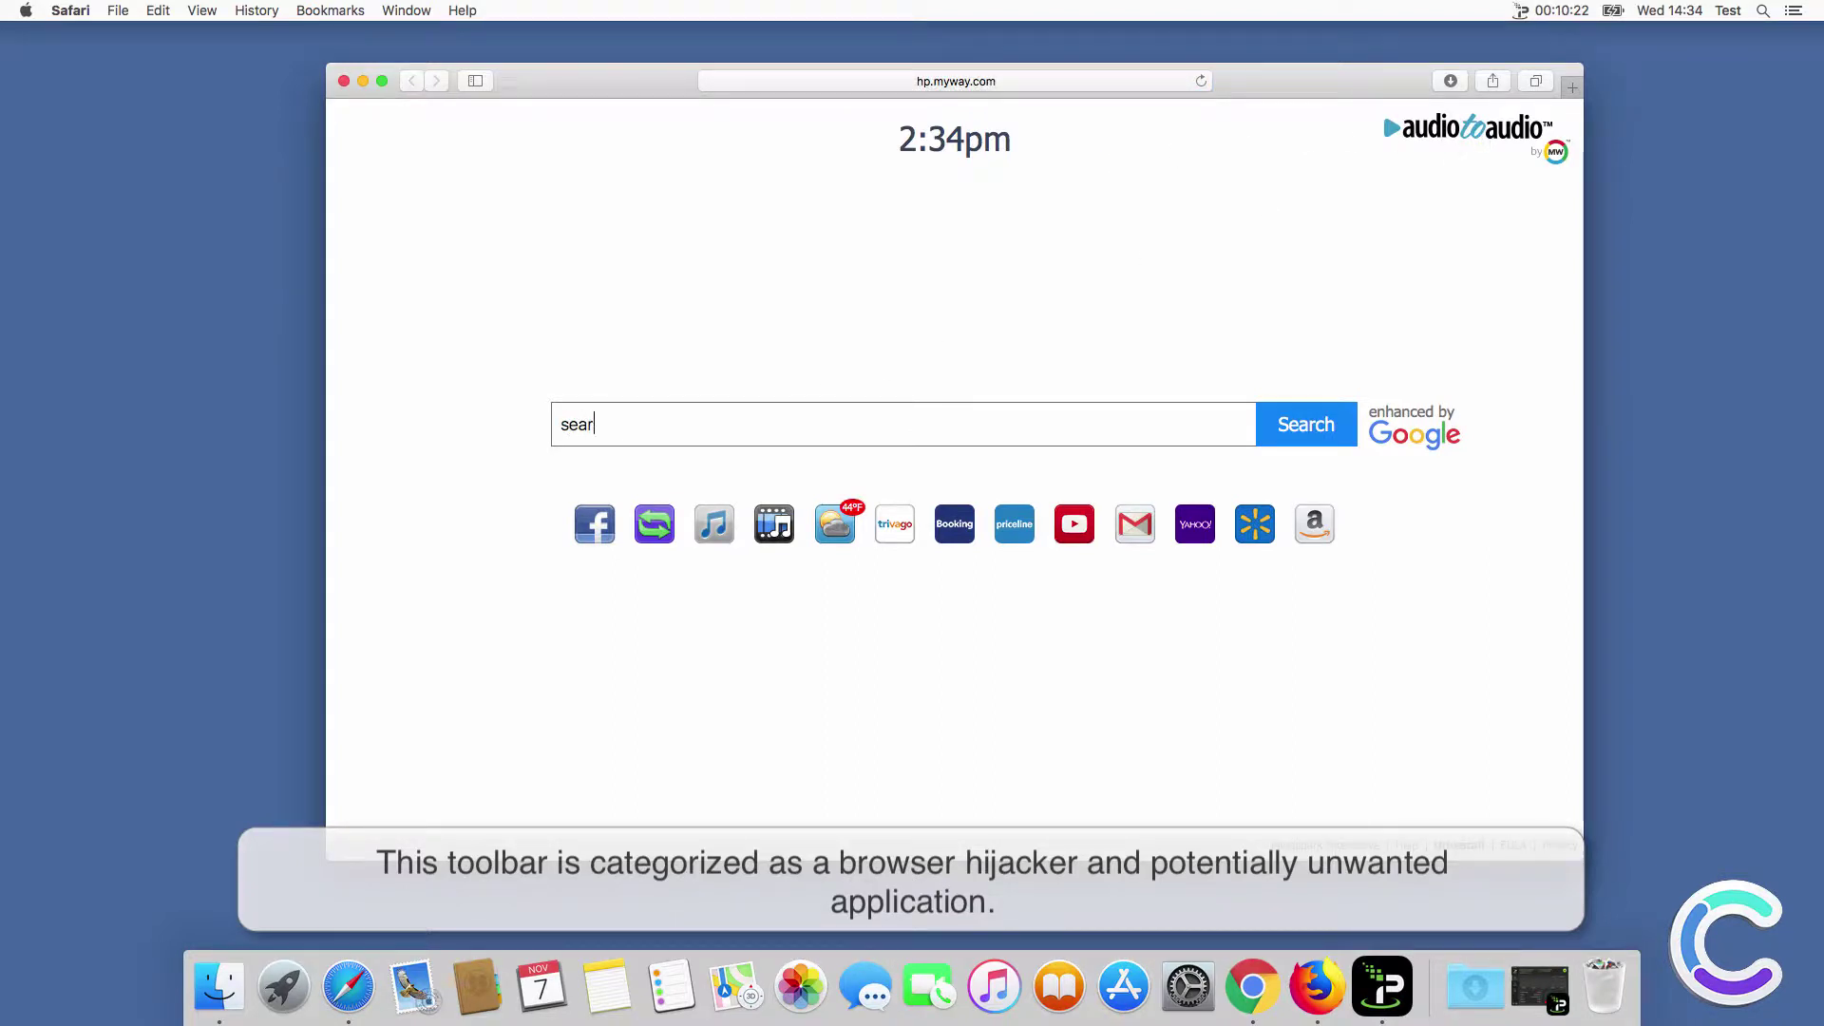
pyautogui.write('ch query')
pyautogui.press('Return')
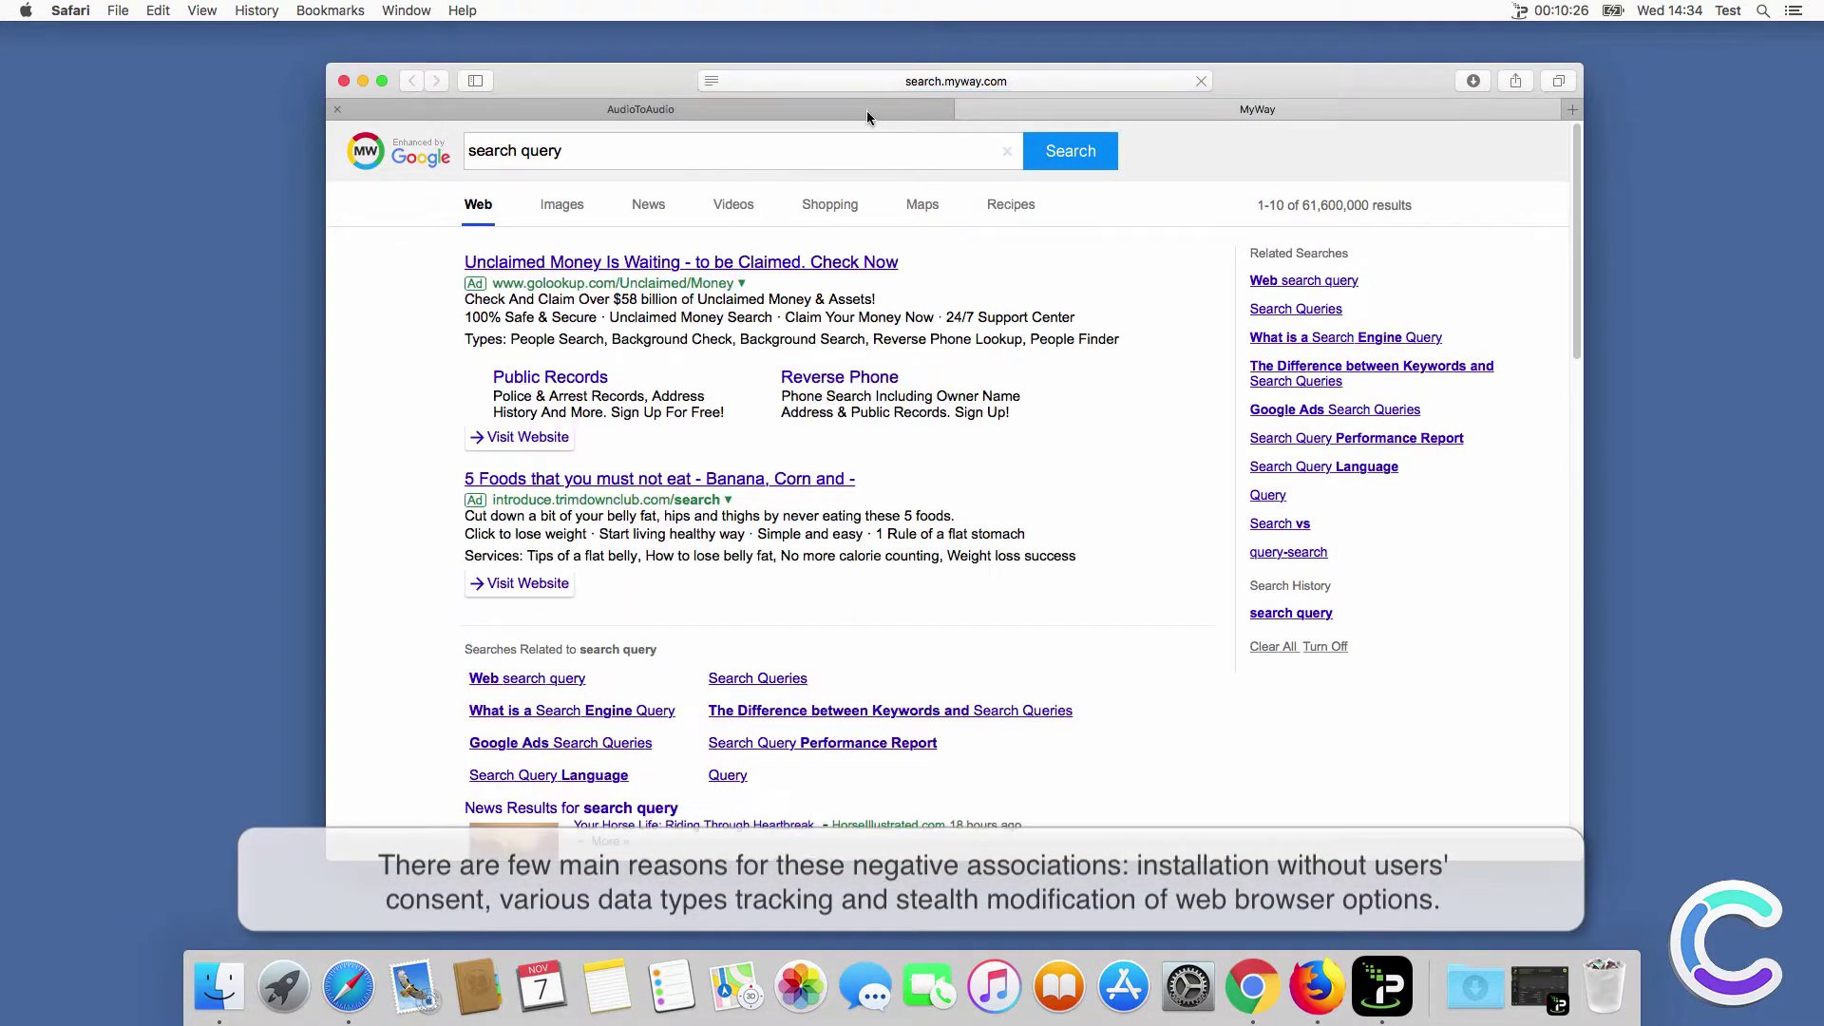
pyautogui.click(343, 82)
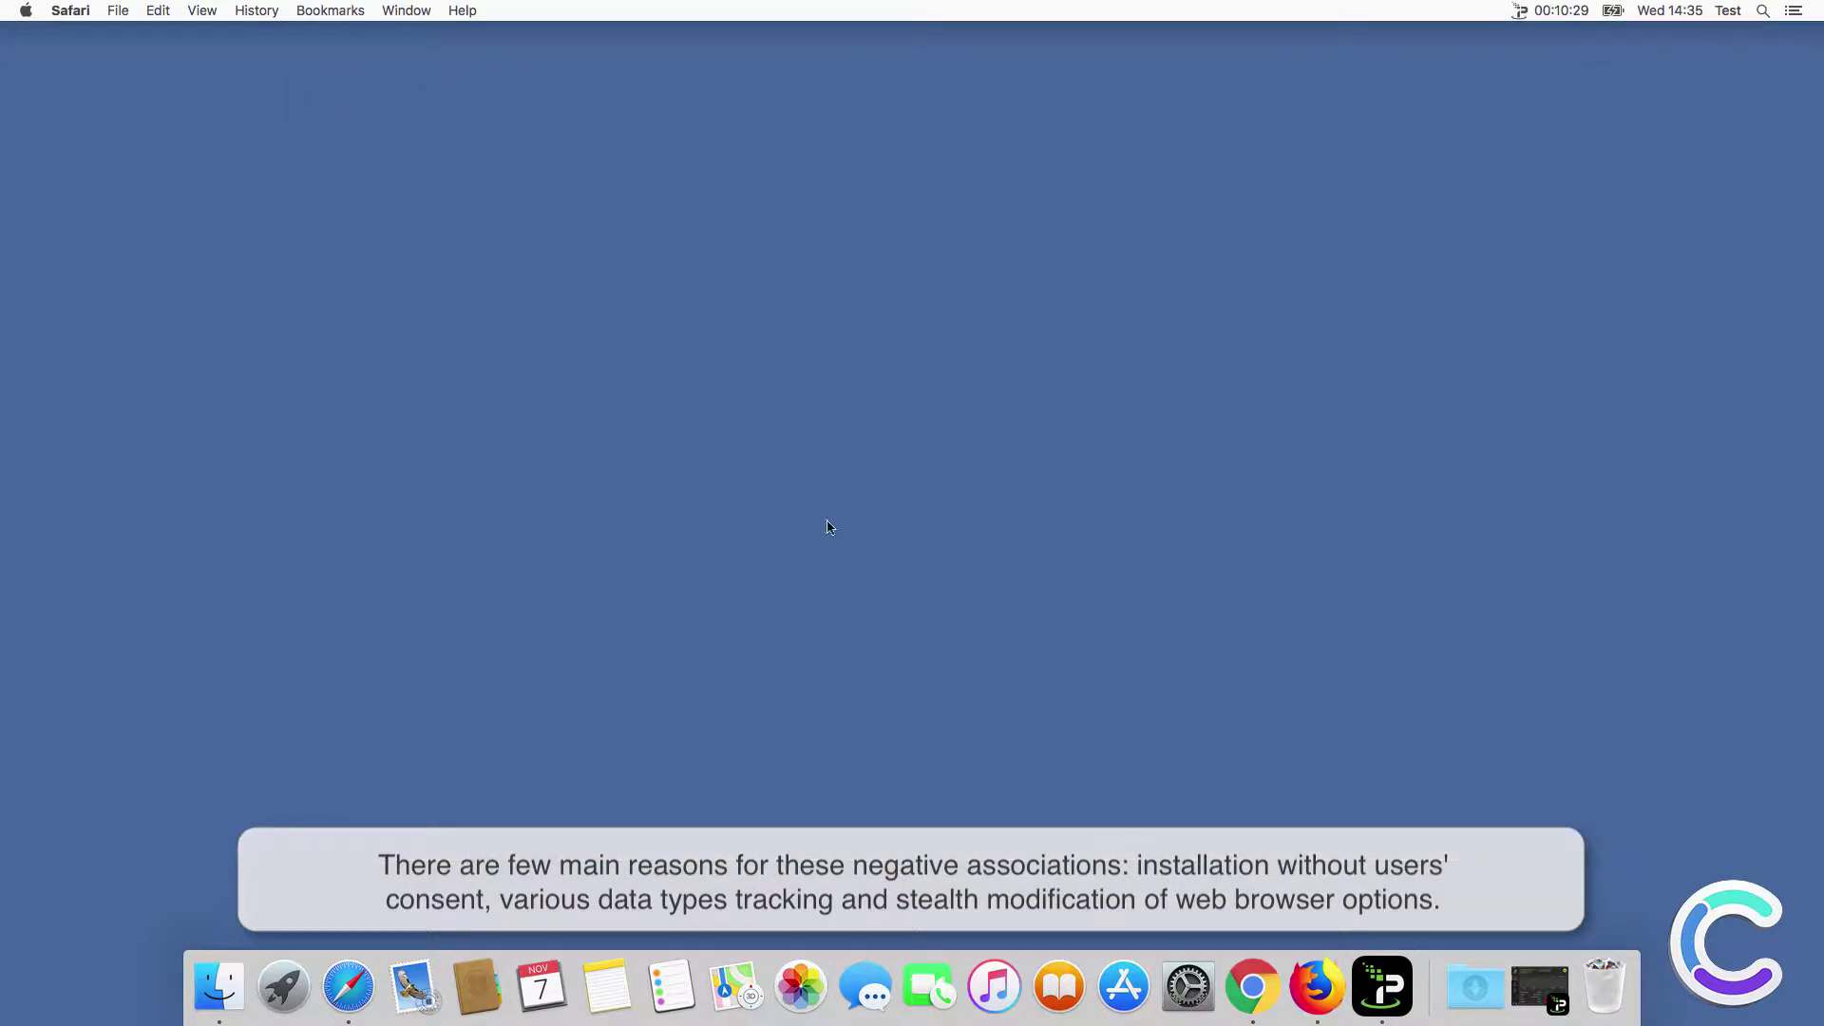
# Run a test search from Chrome's AudioToAudio new tab and see it land on search.myway.com results.
pyautogui.click(1252, 992)
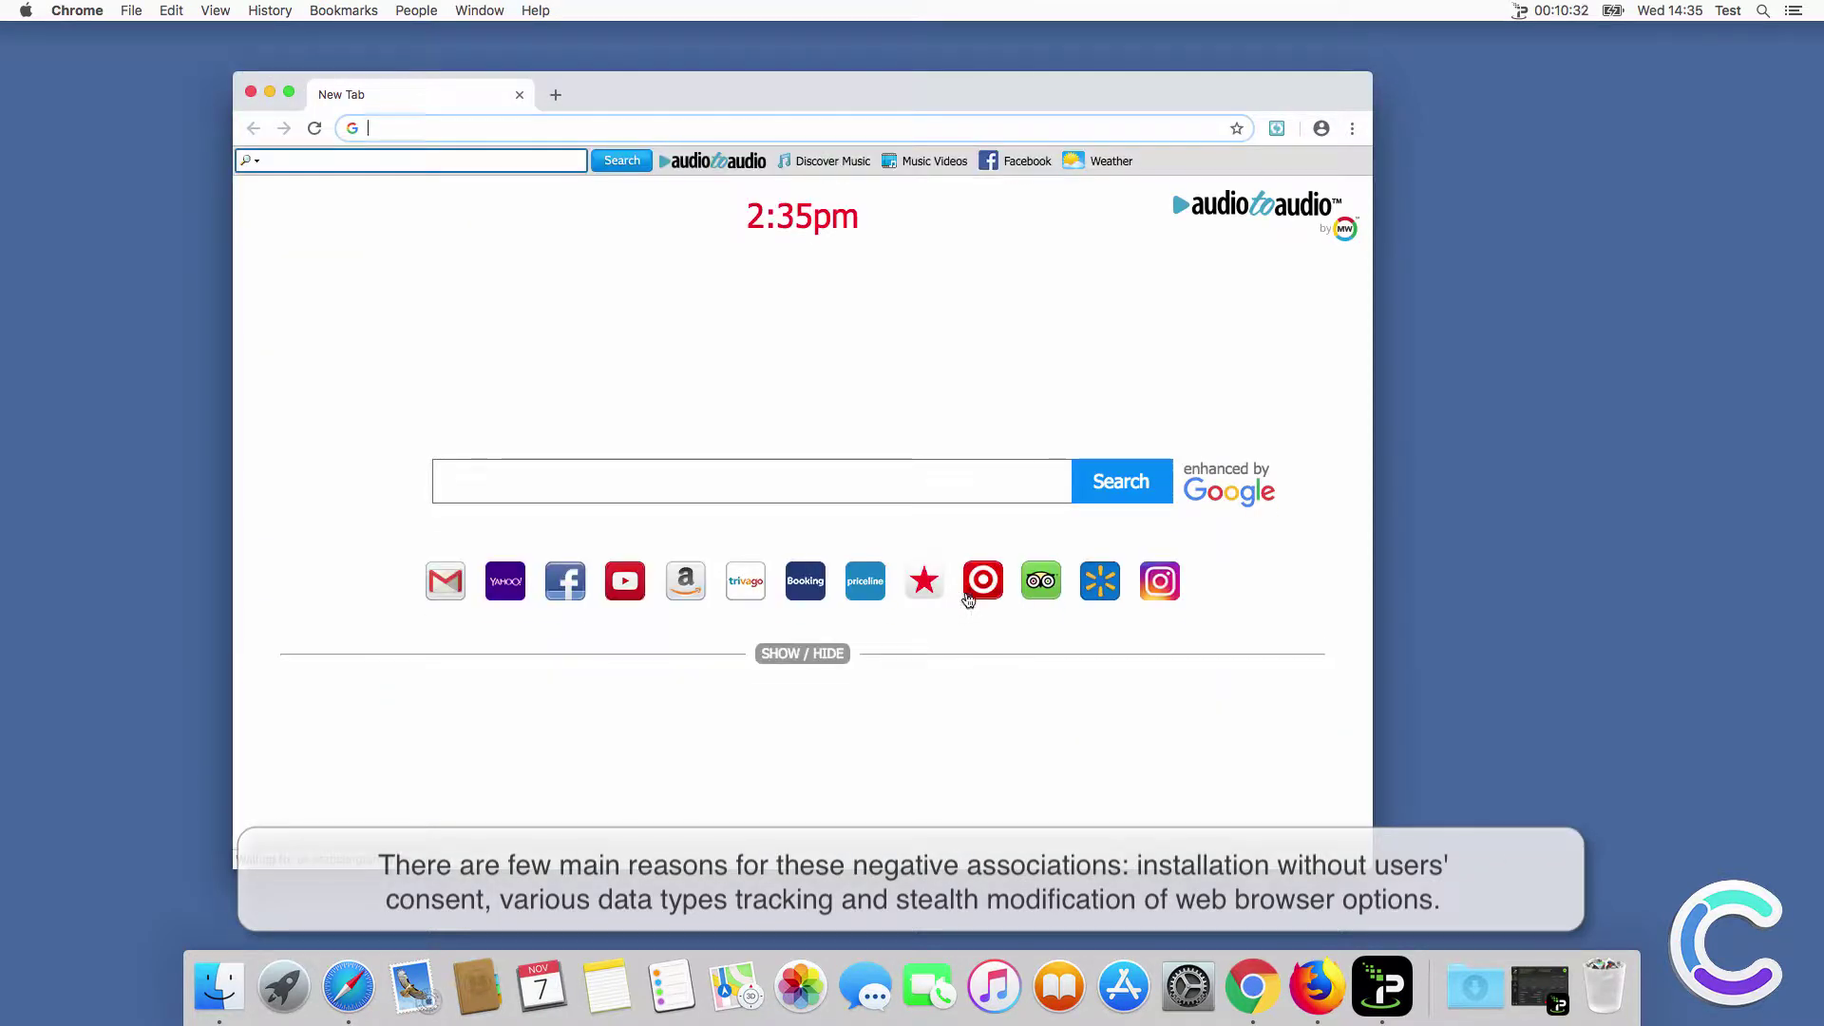
pyautogui.click(637, 471)
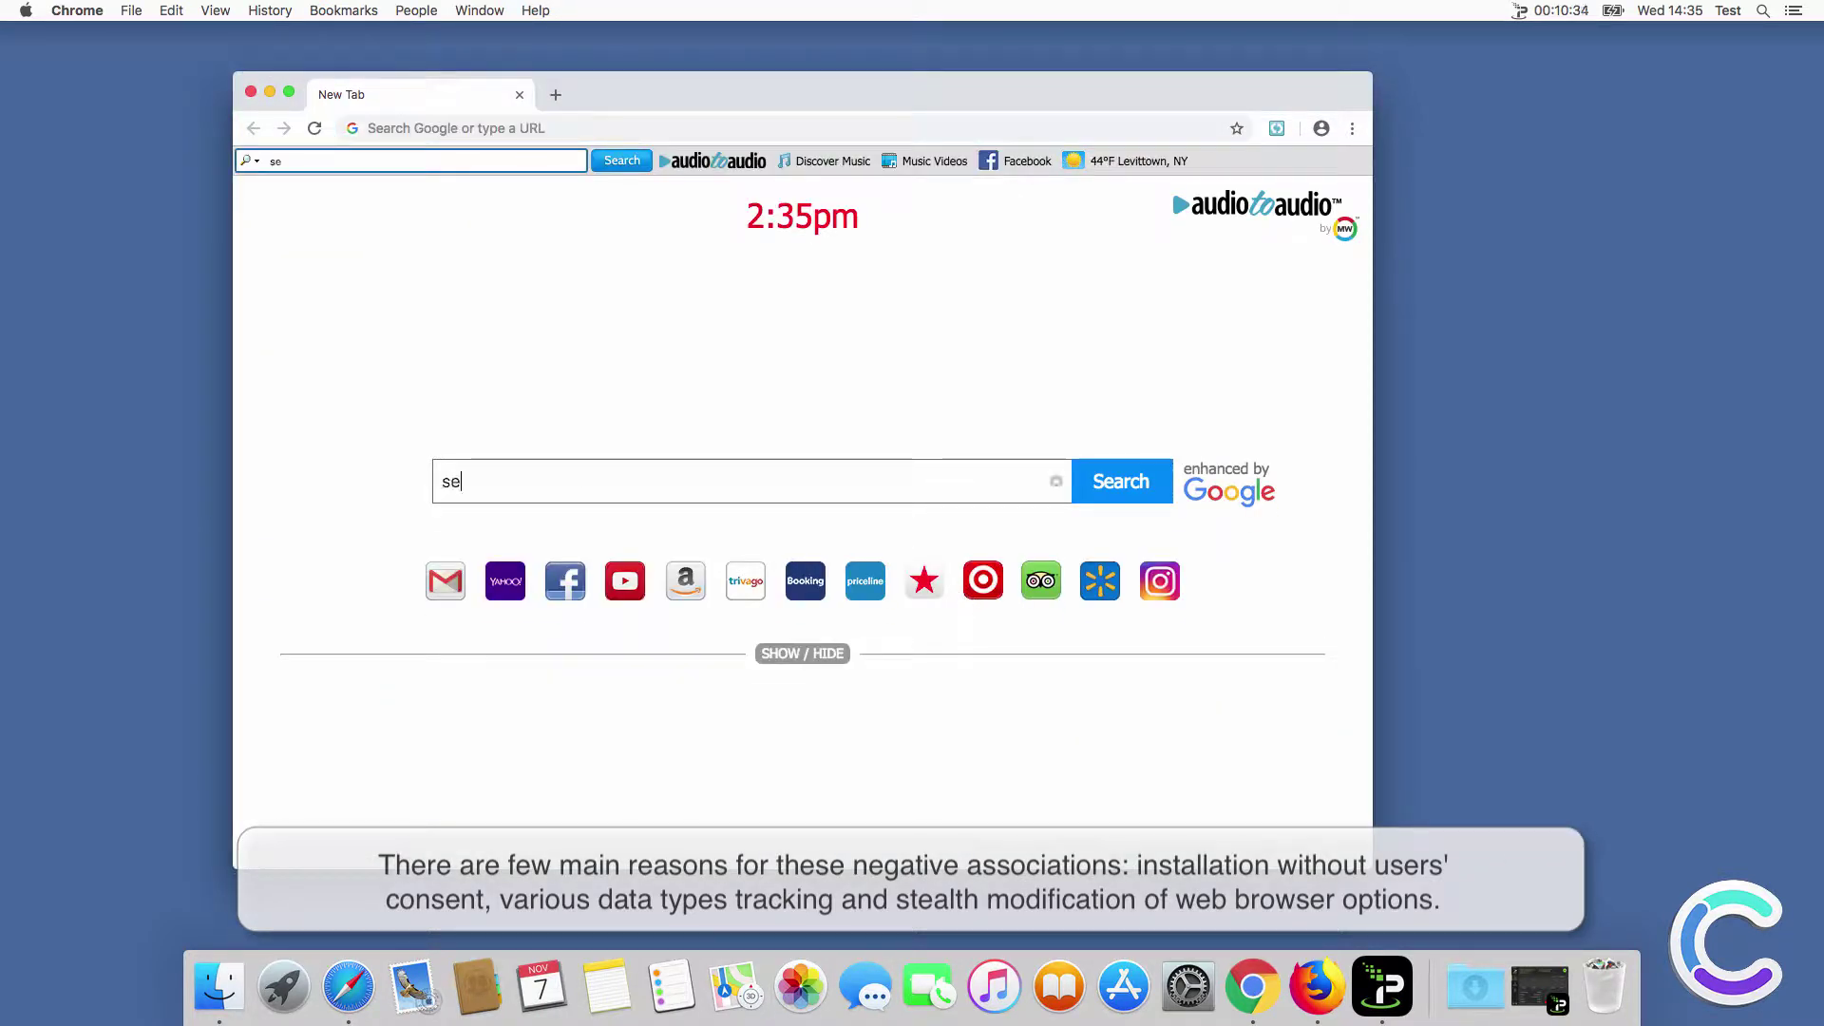
pyautogui.write('searcj q')
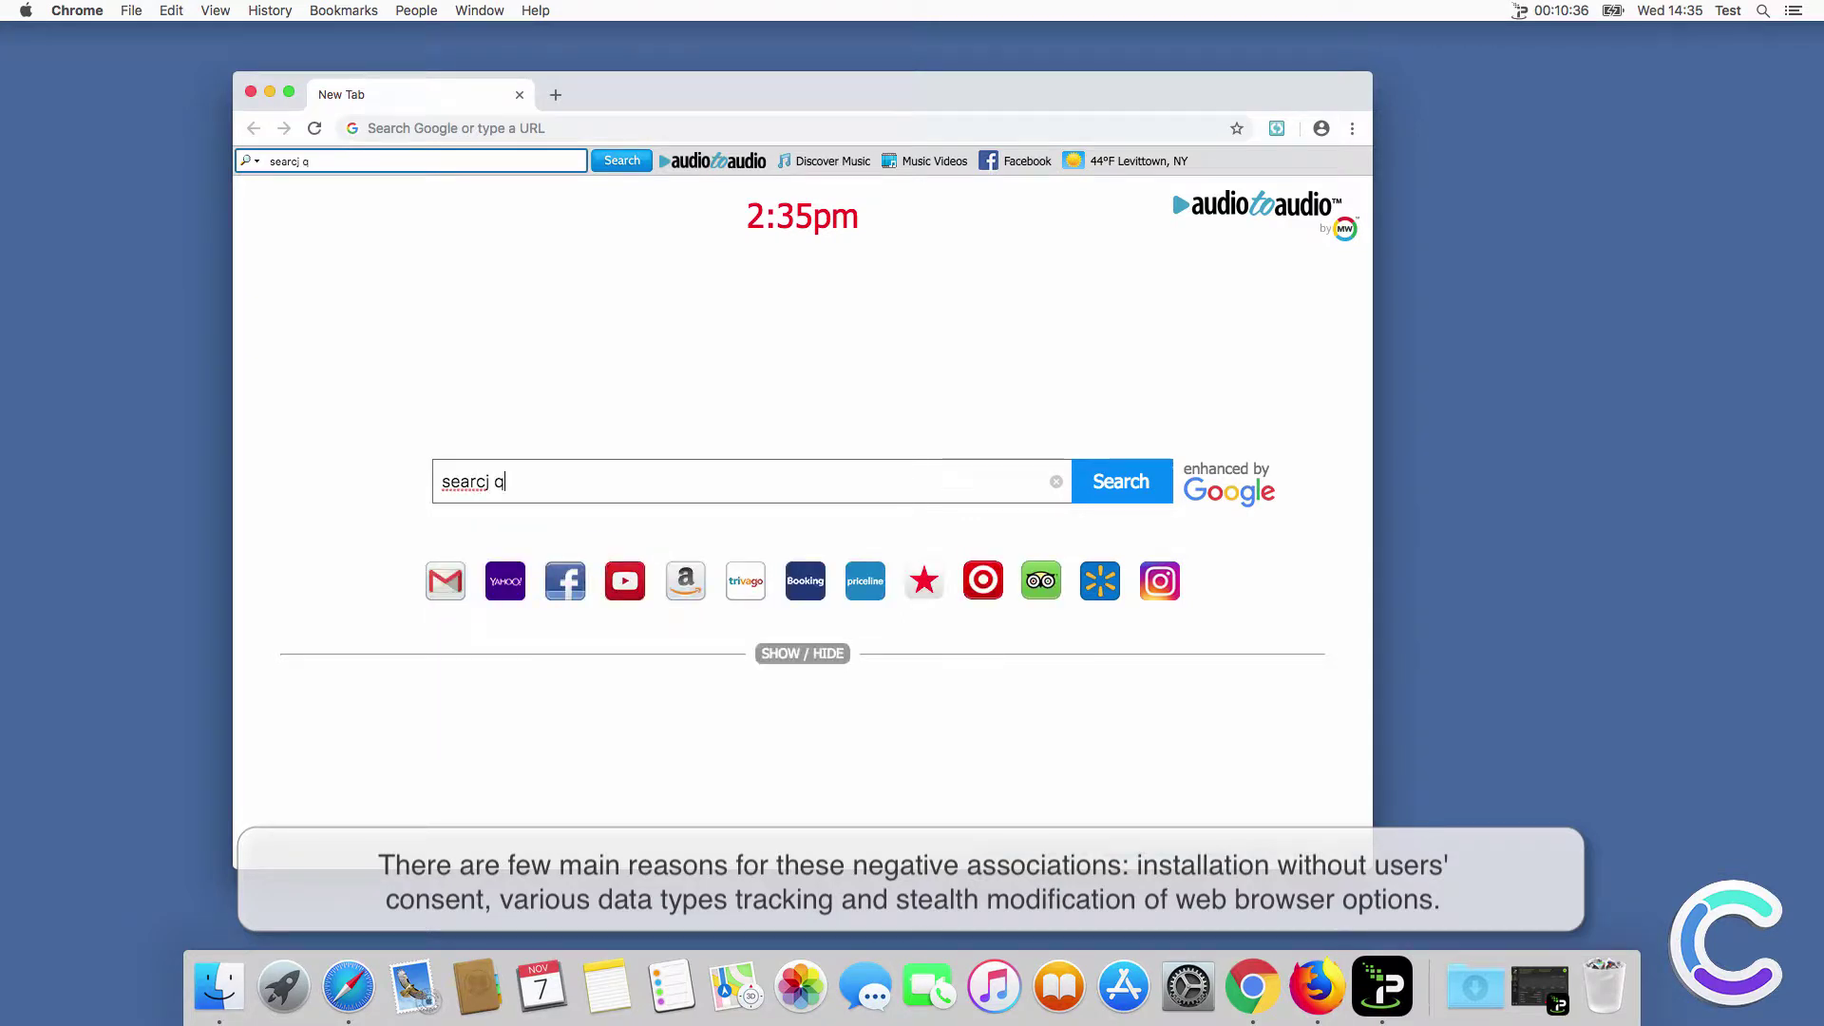
pyautogui.write('h q')
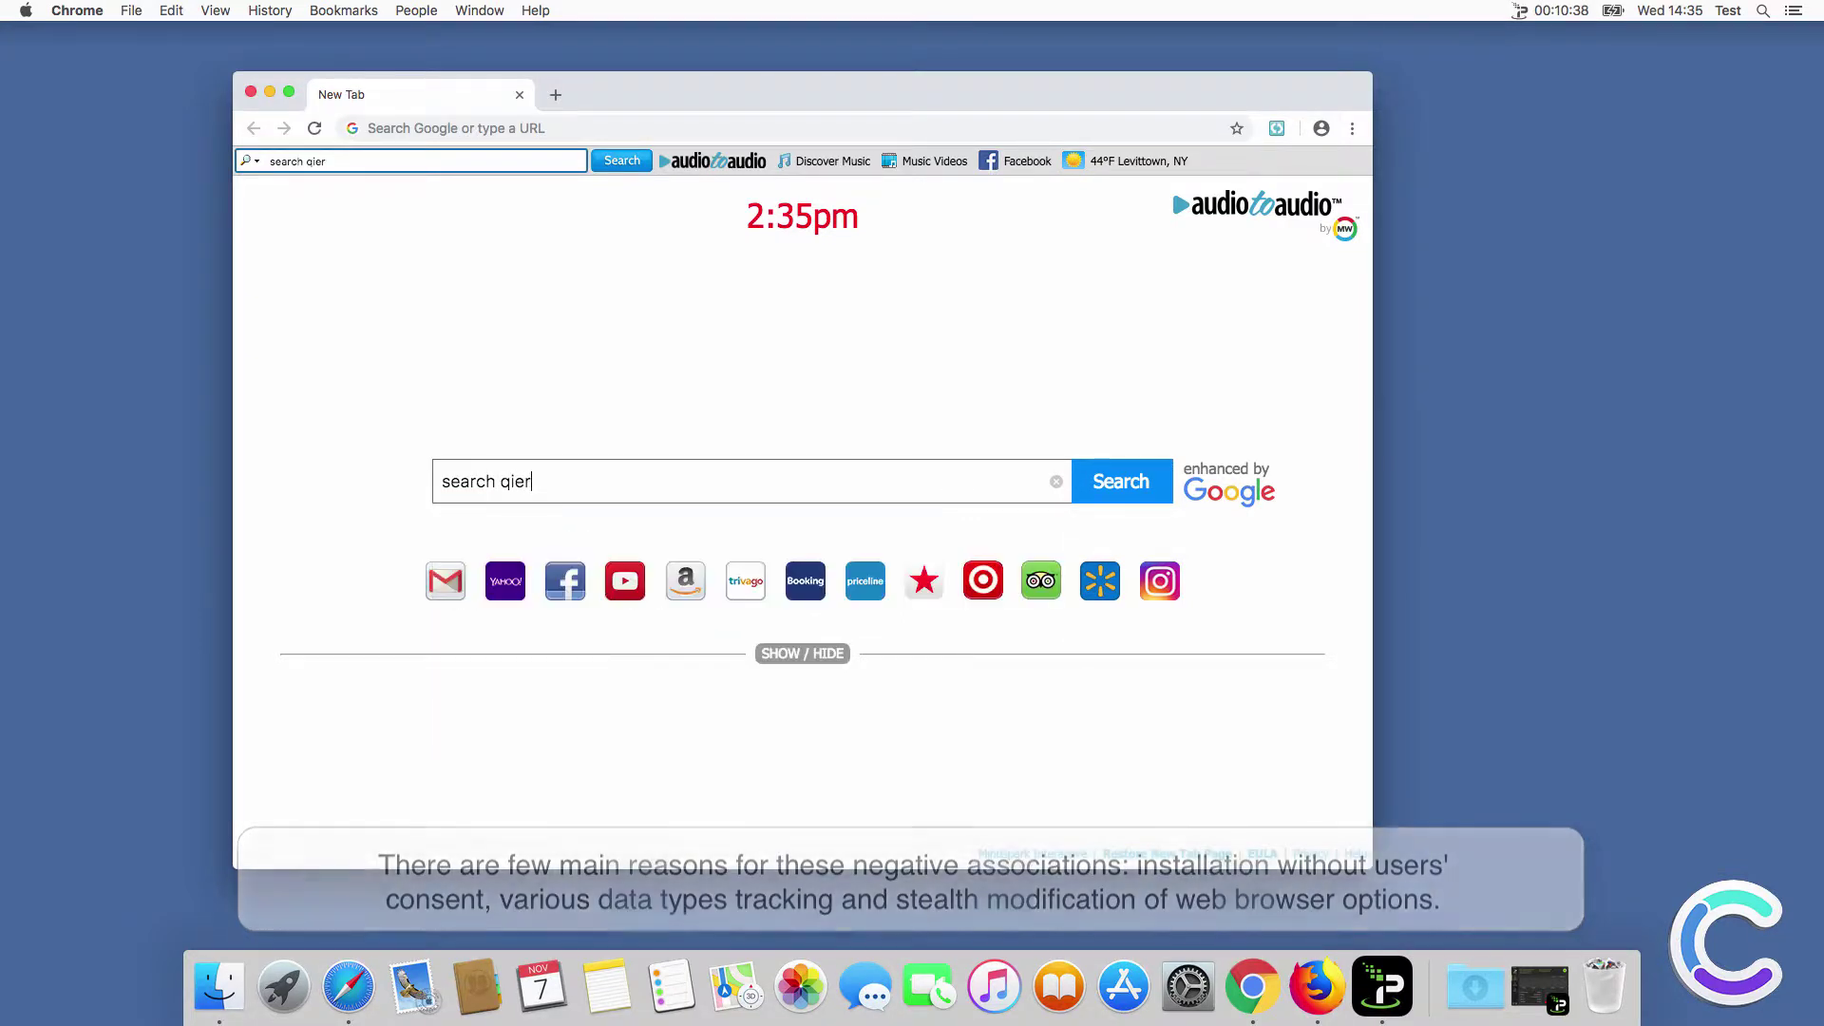
pyautogui.write('uery')
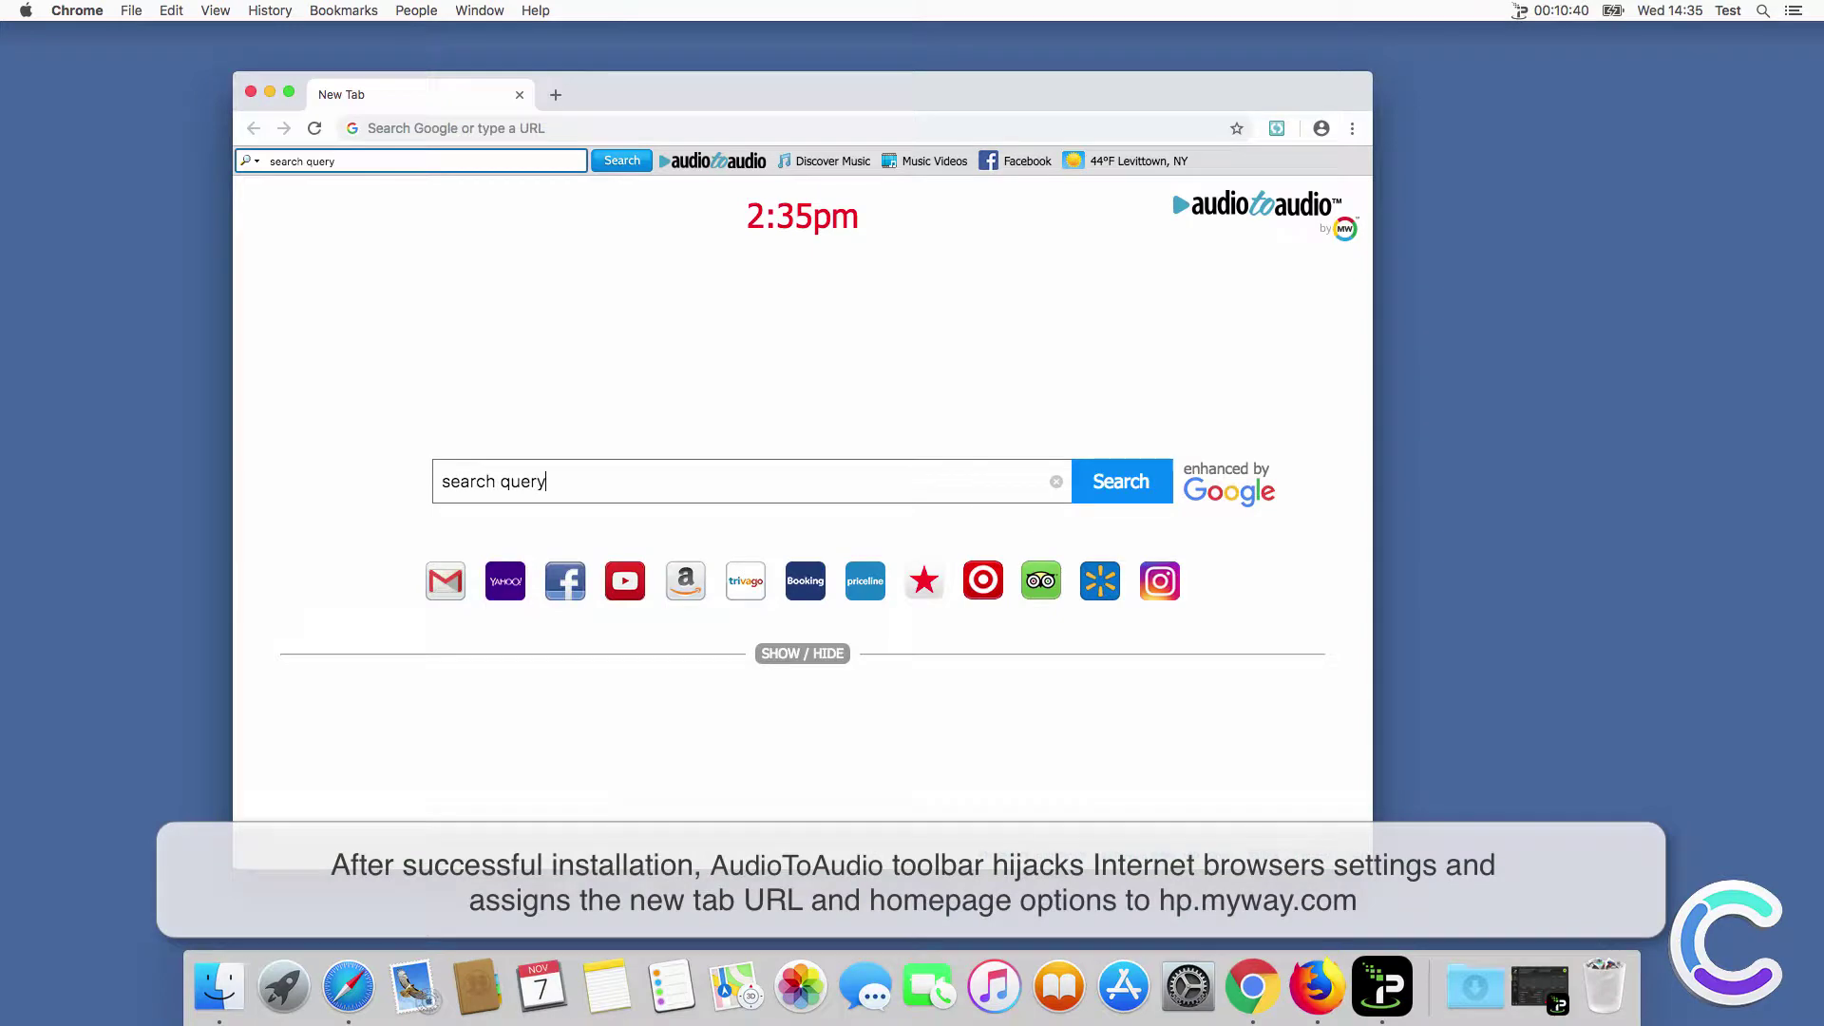
pyautogui.press('Return')
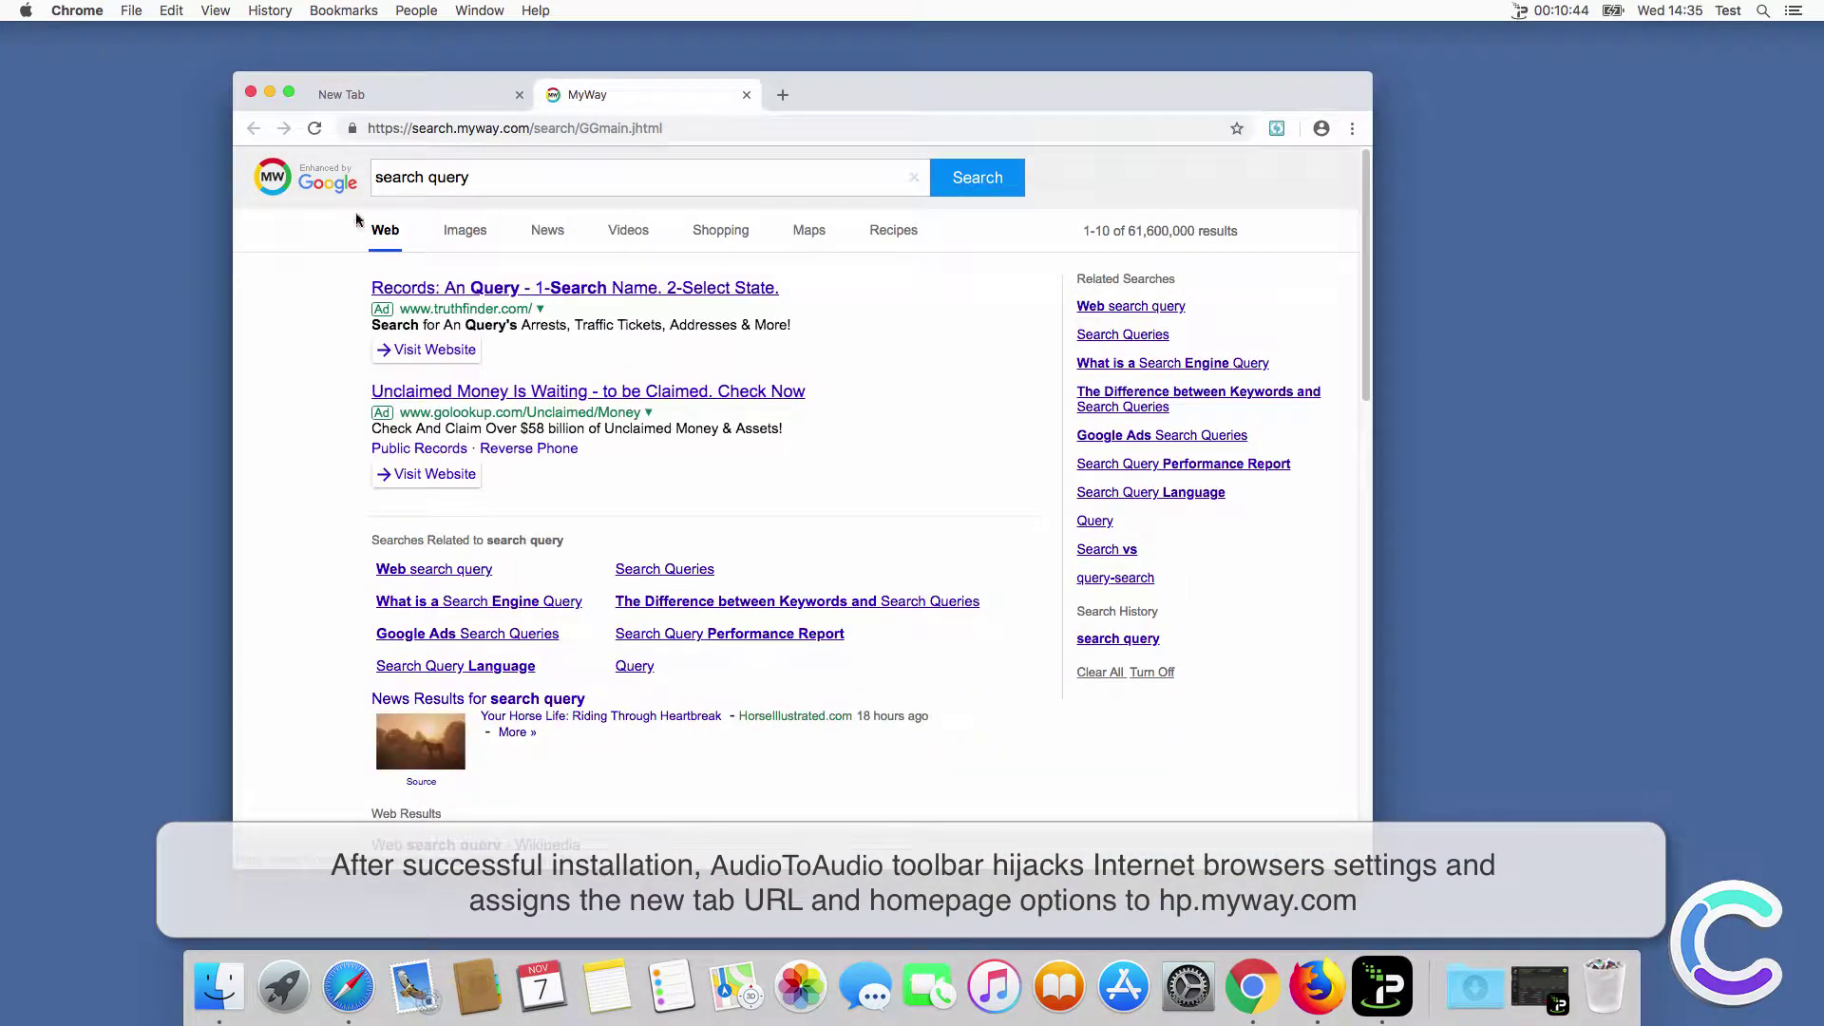
# Close Chrome, search 'search query' from Firefox's AudioToAudio new tab to reach MyWay results, then close Firefox.
pyautogui.click(251, 92)
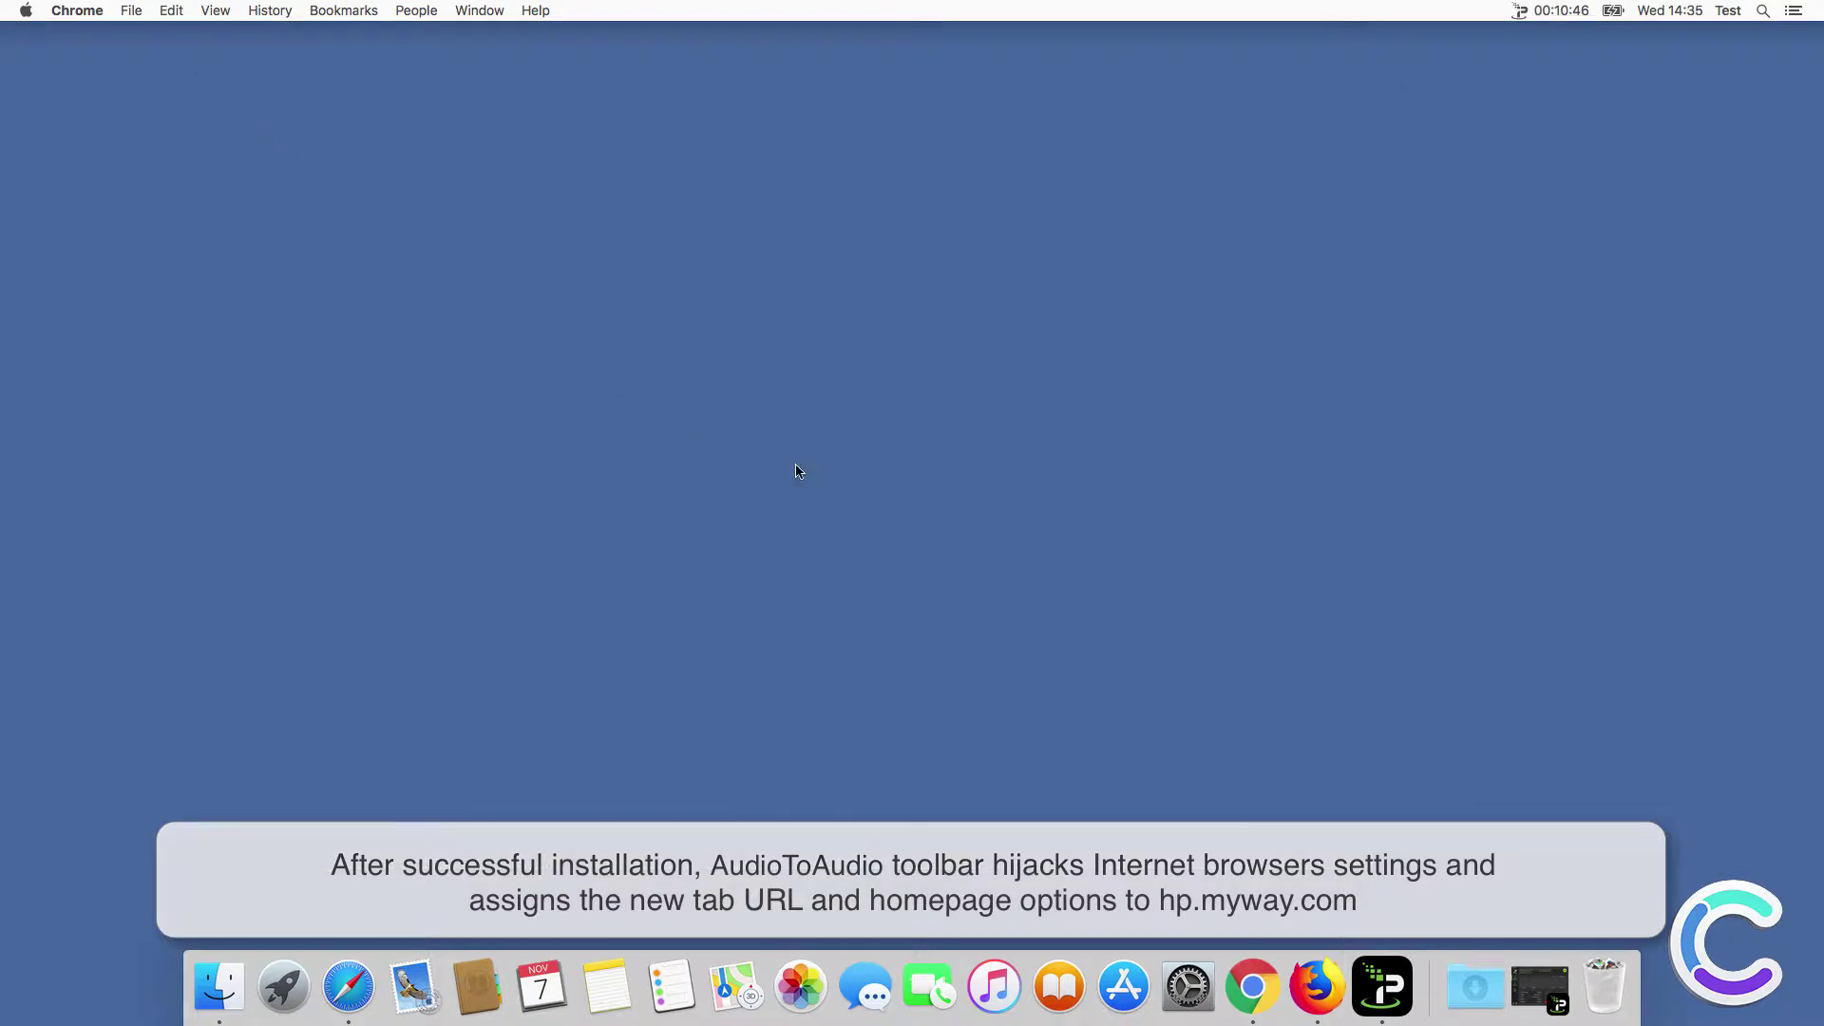
pyautogui.click(1317, 988)
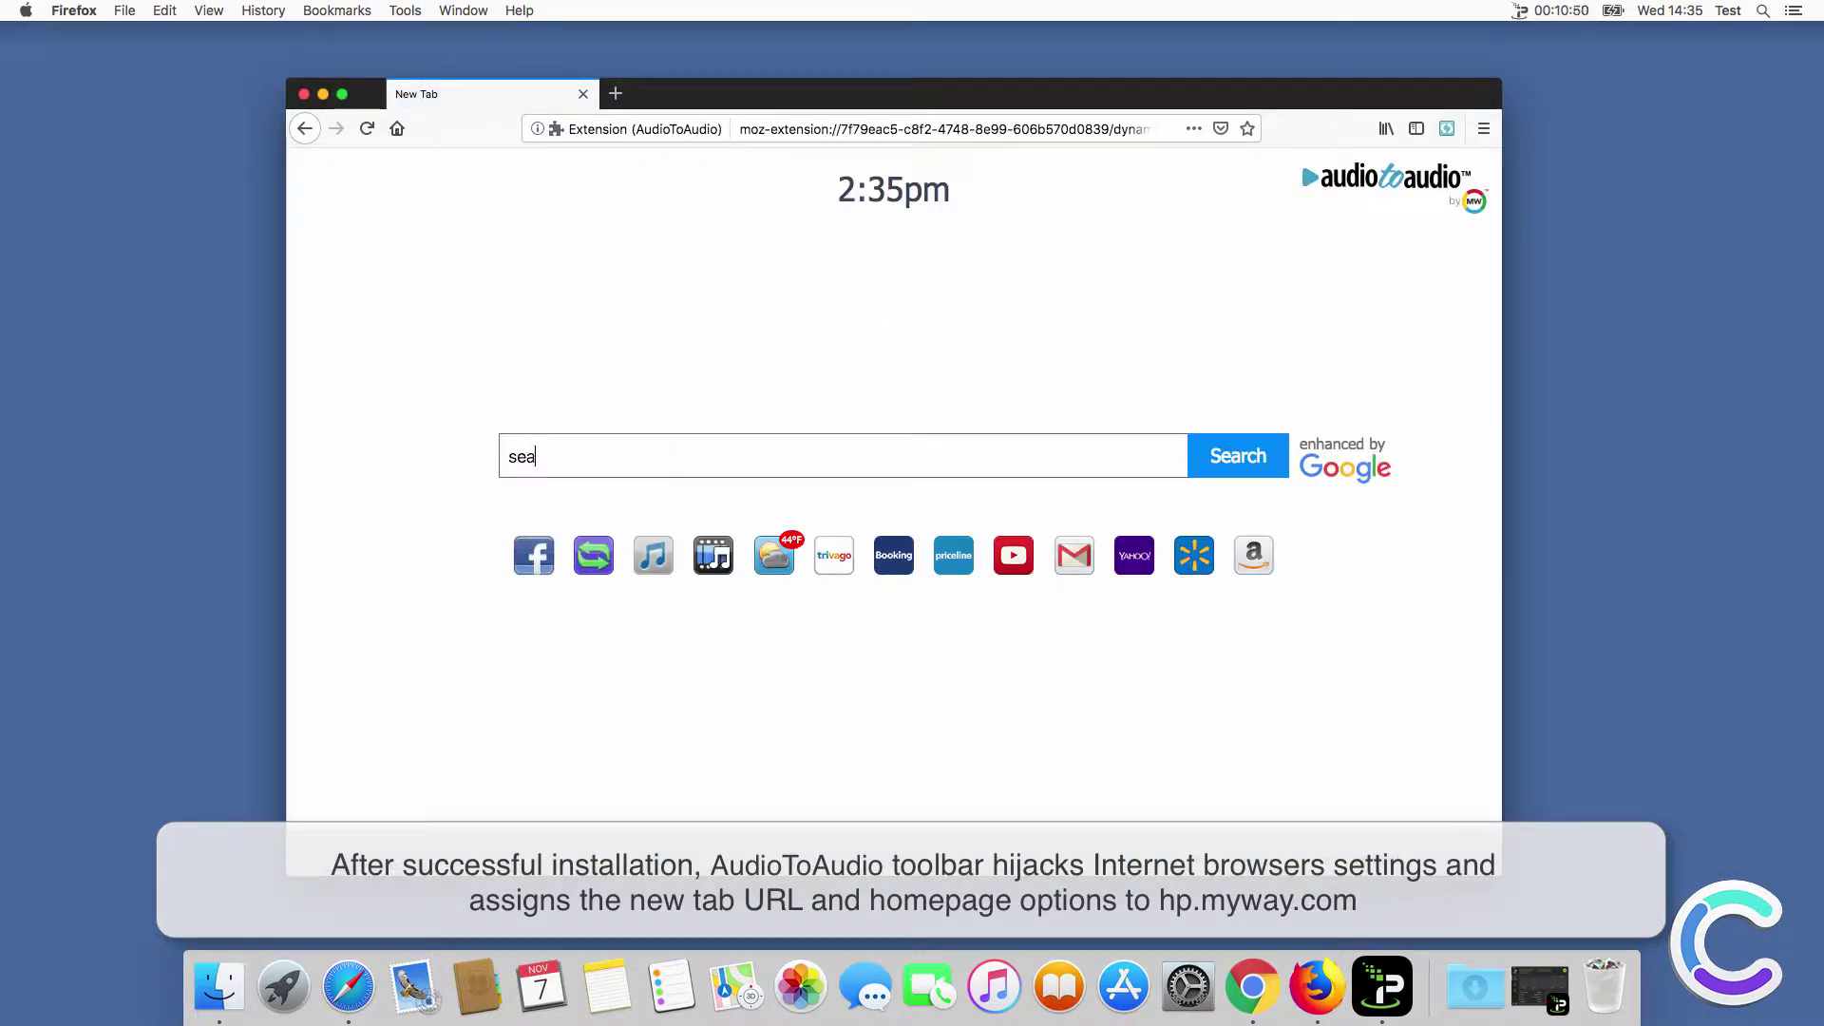
pyautogui.write('search qu')
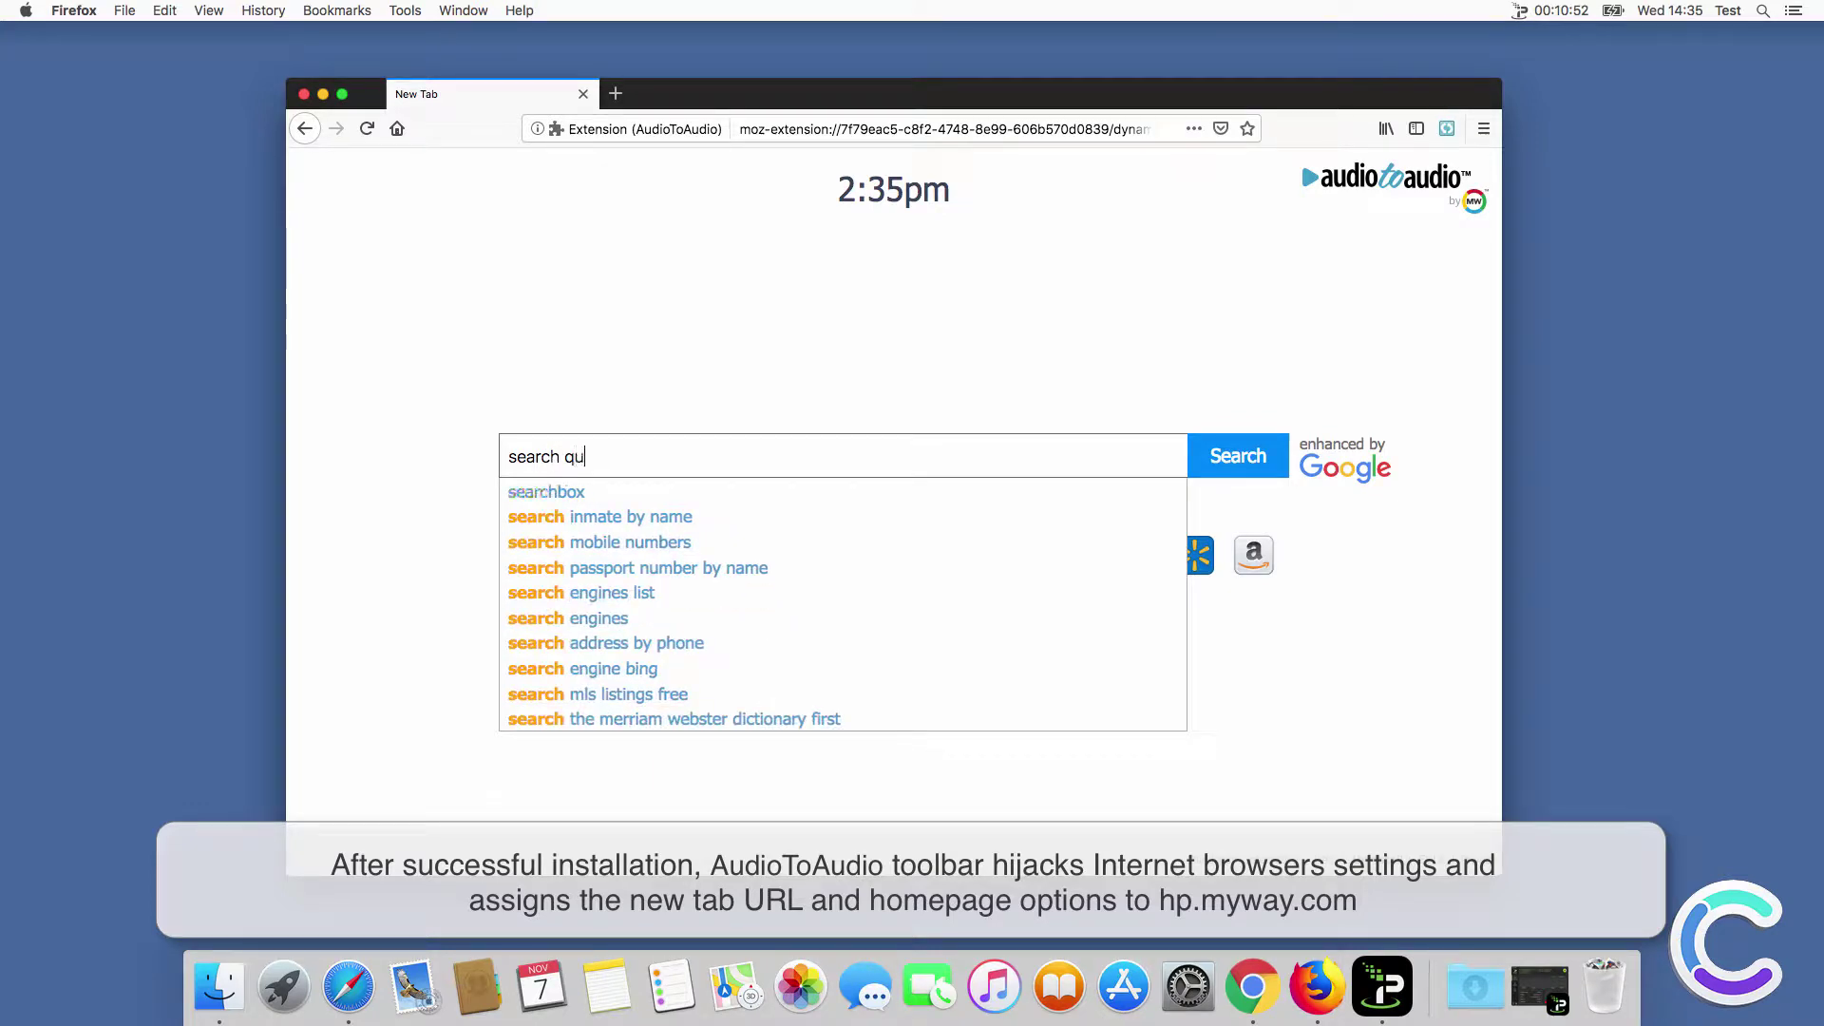
pyautogui.write('ery')
pyautogui.press('Return')
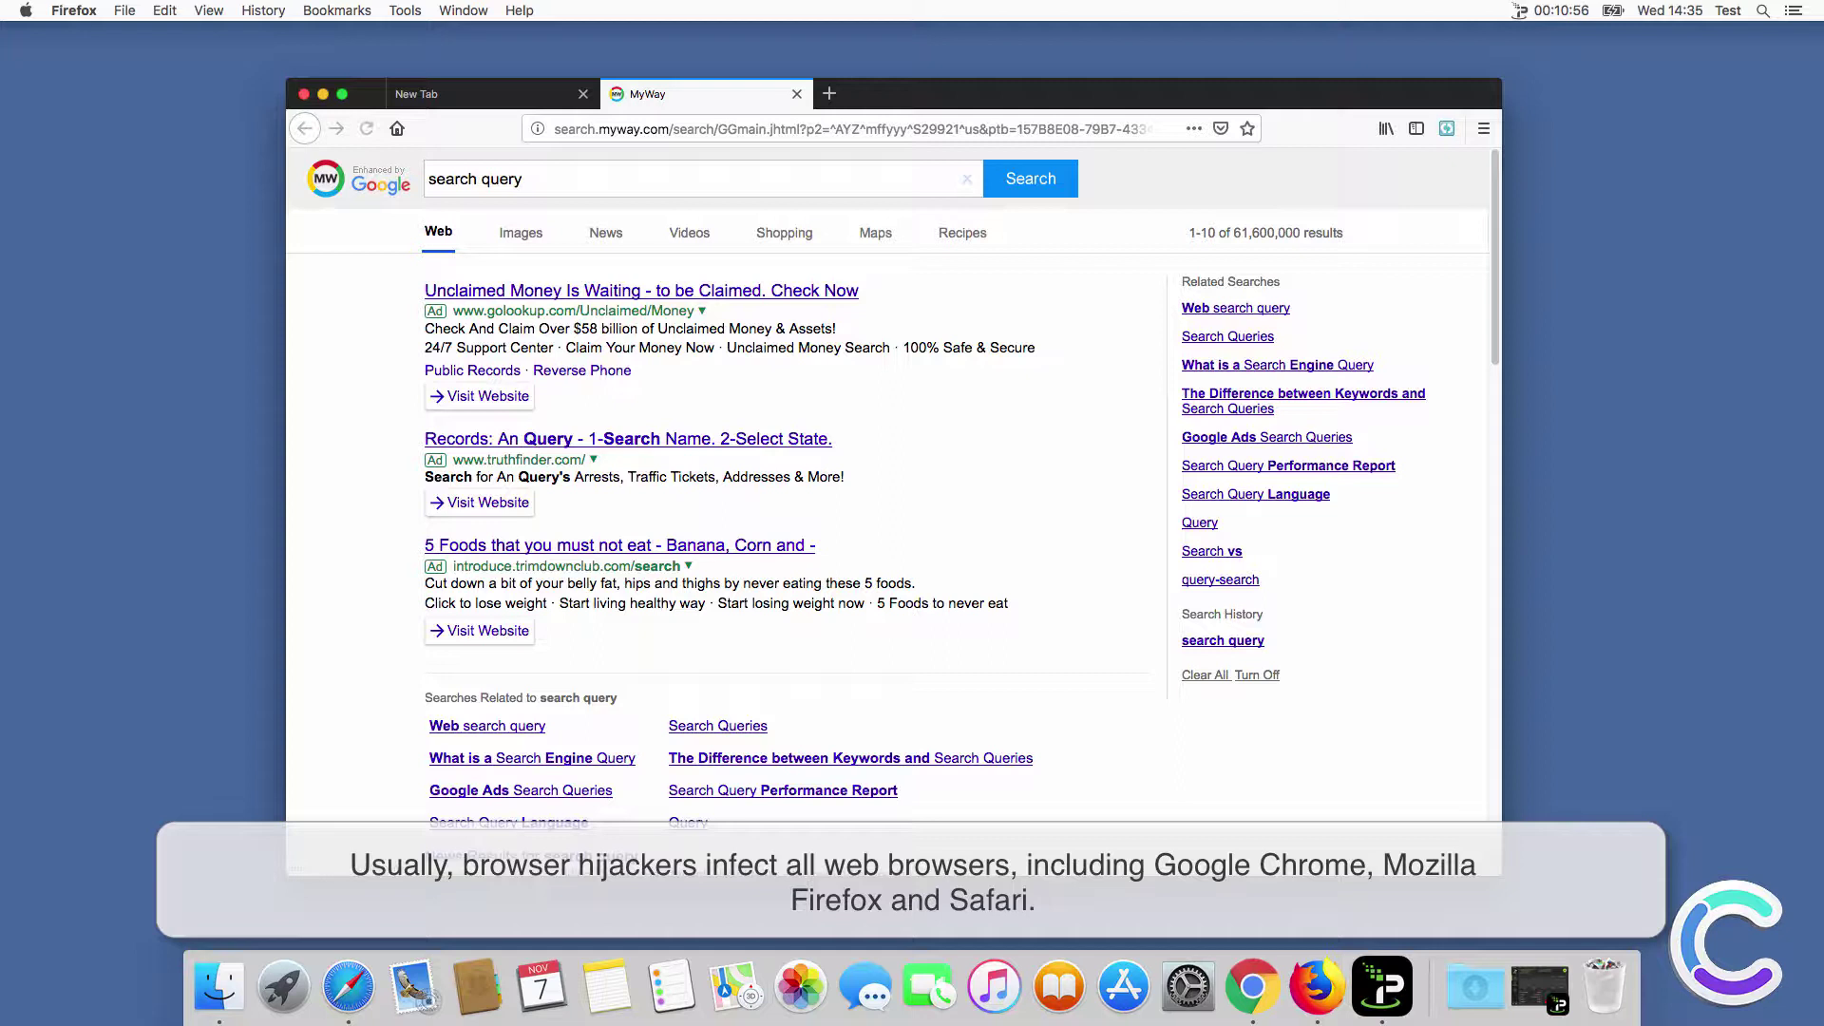
pyautogui.click(304, 95)
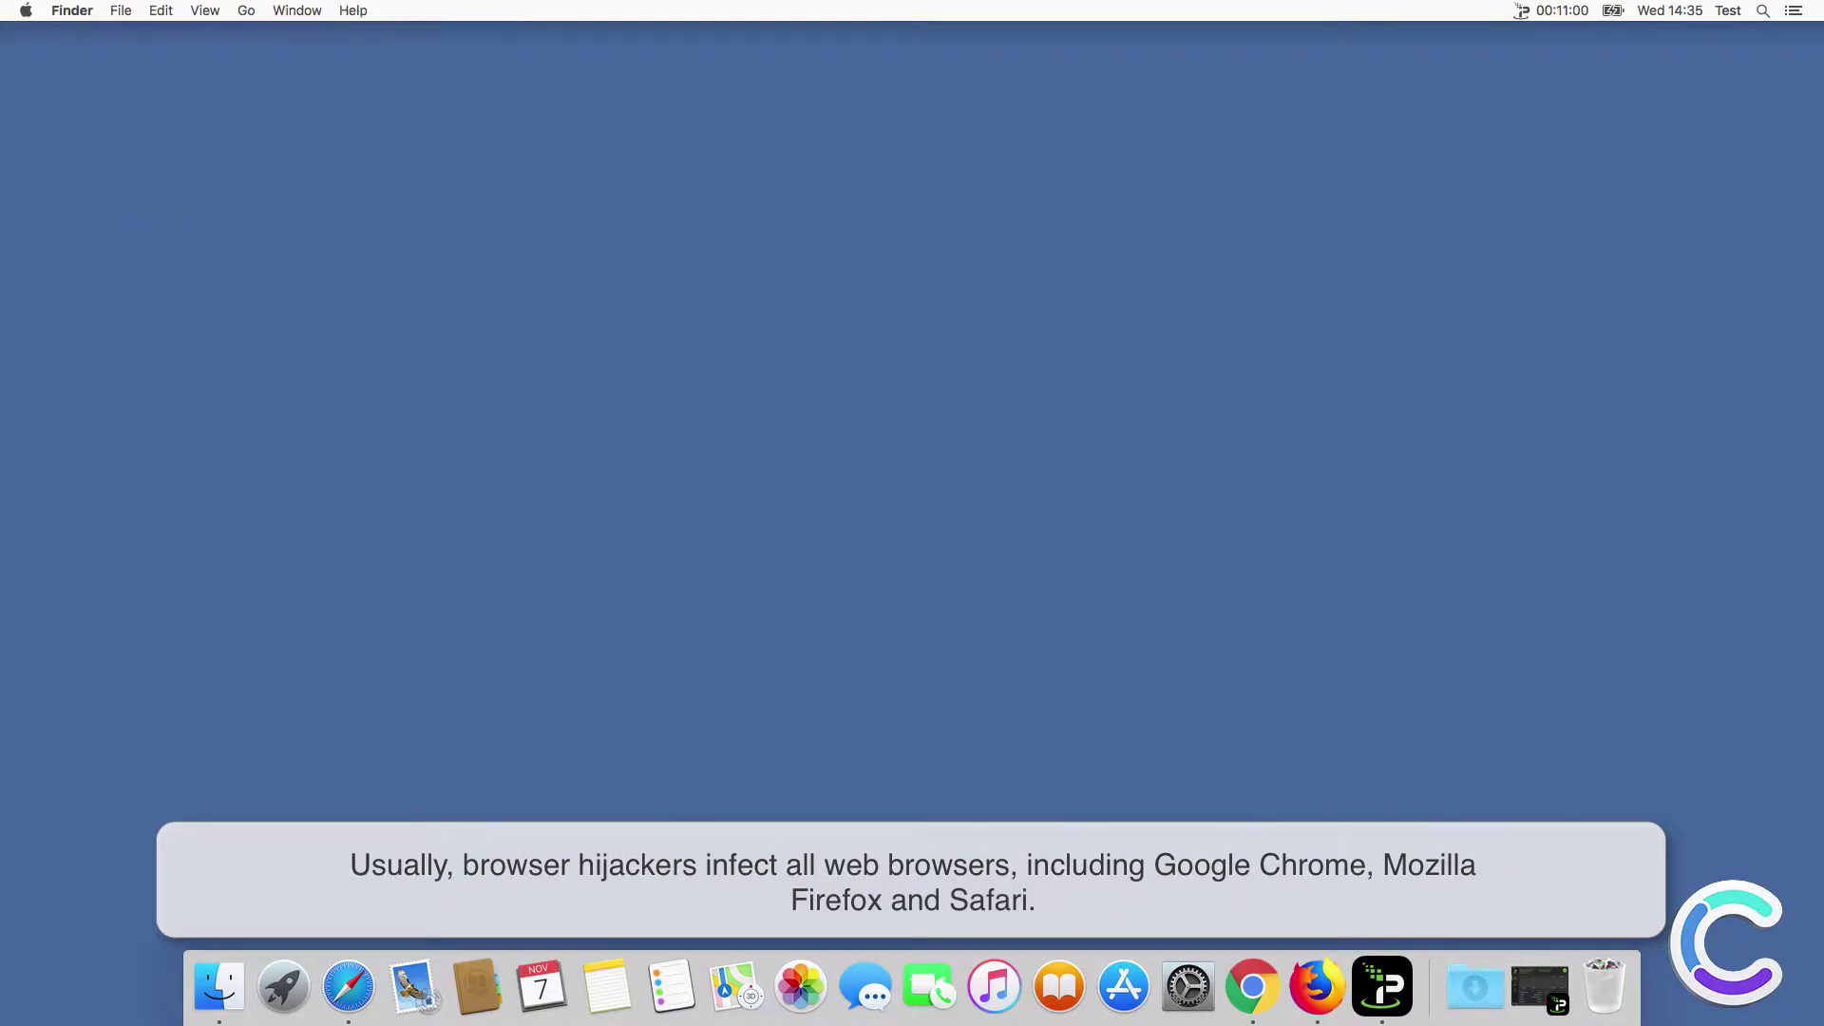
pyautogui.click(348, 986)
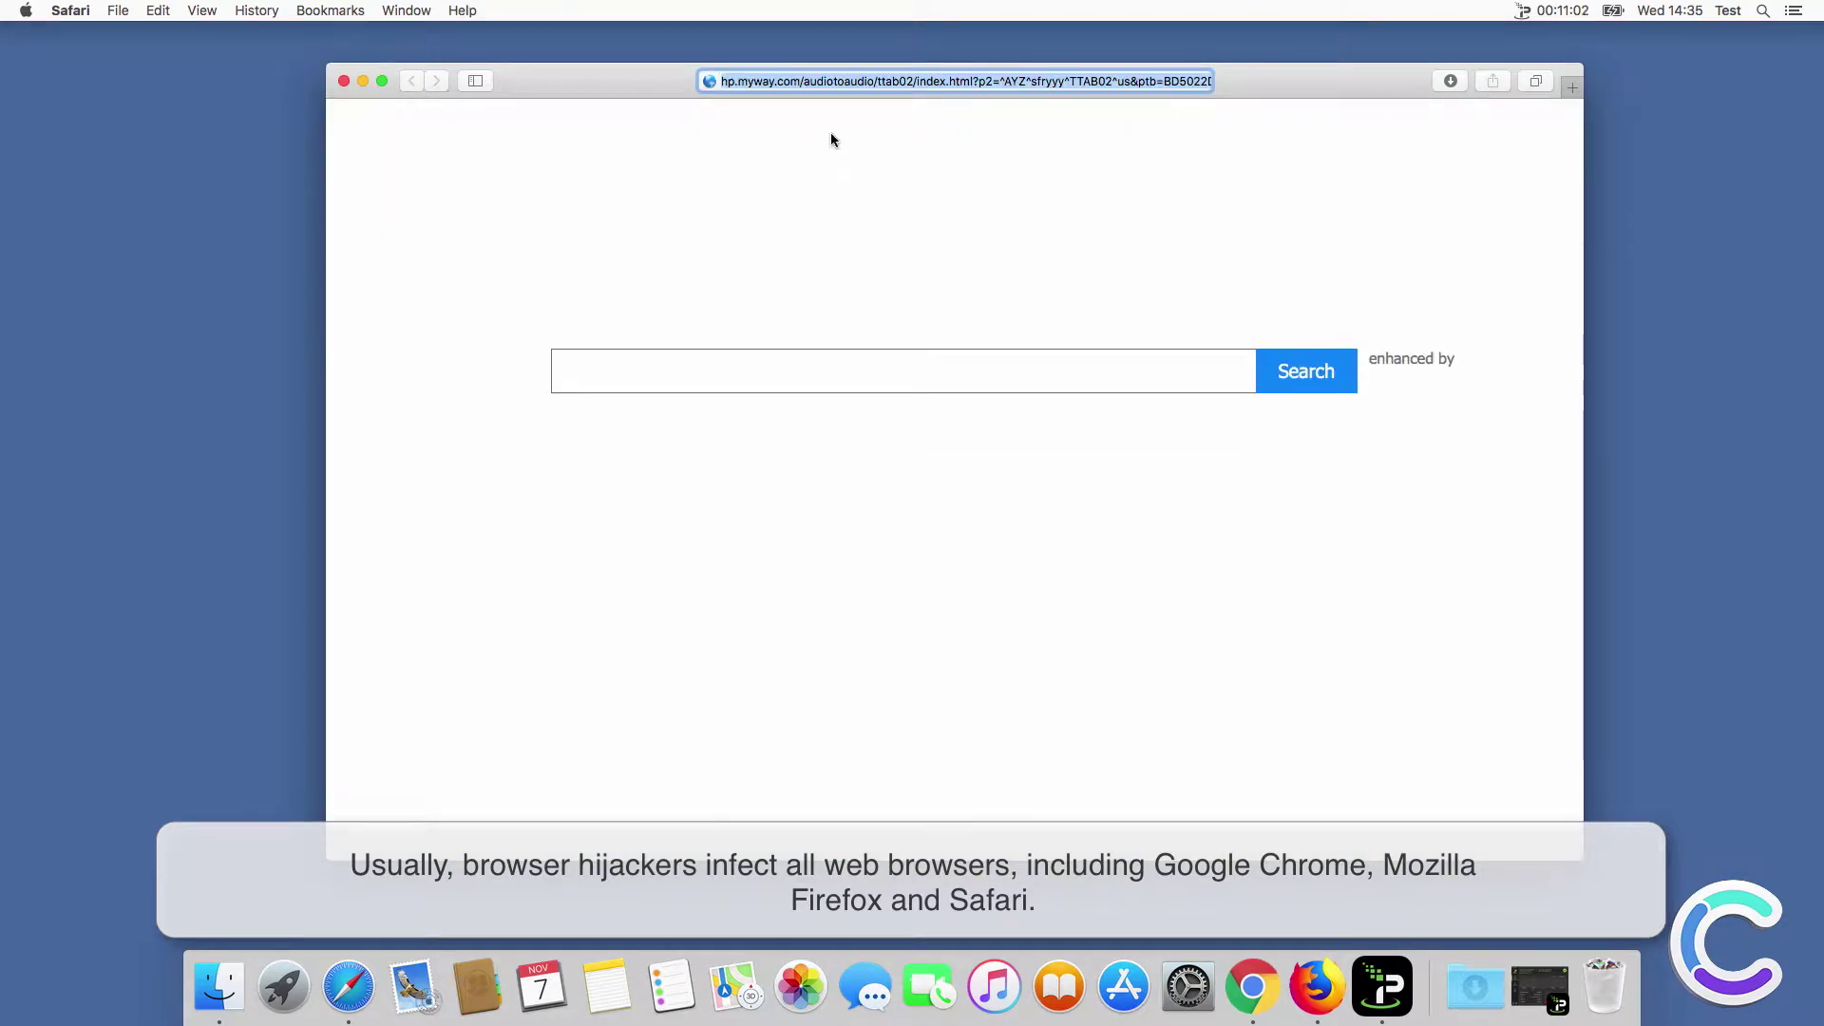
pyautogui.write('w')
pyautogui.write('ww.c')
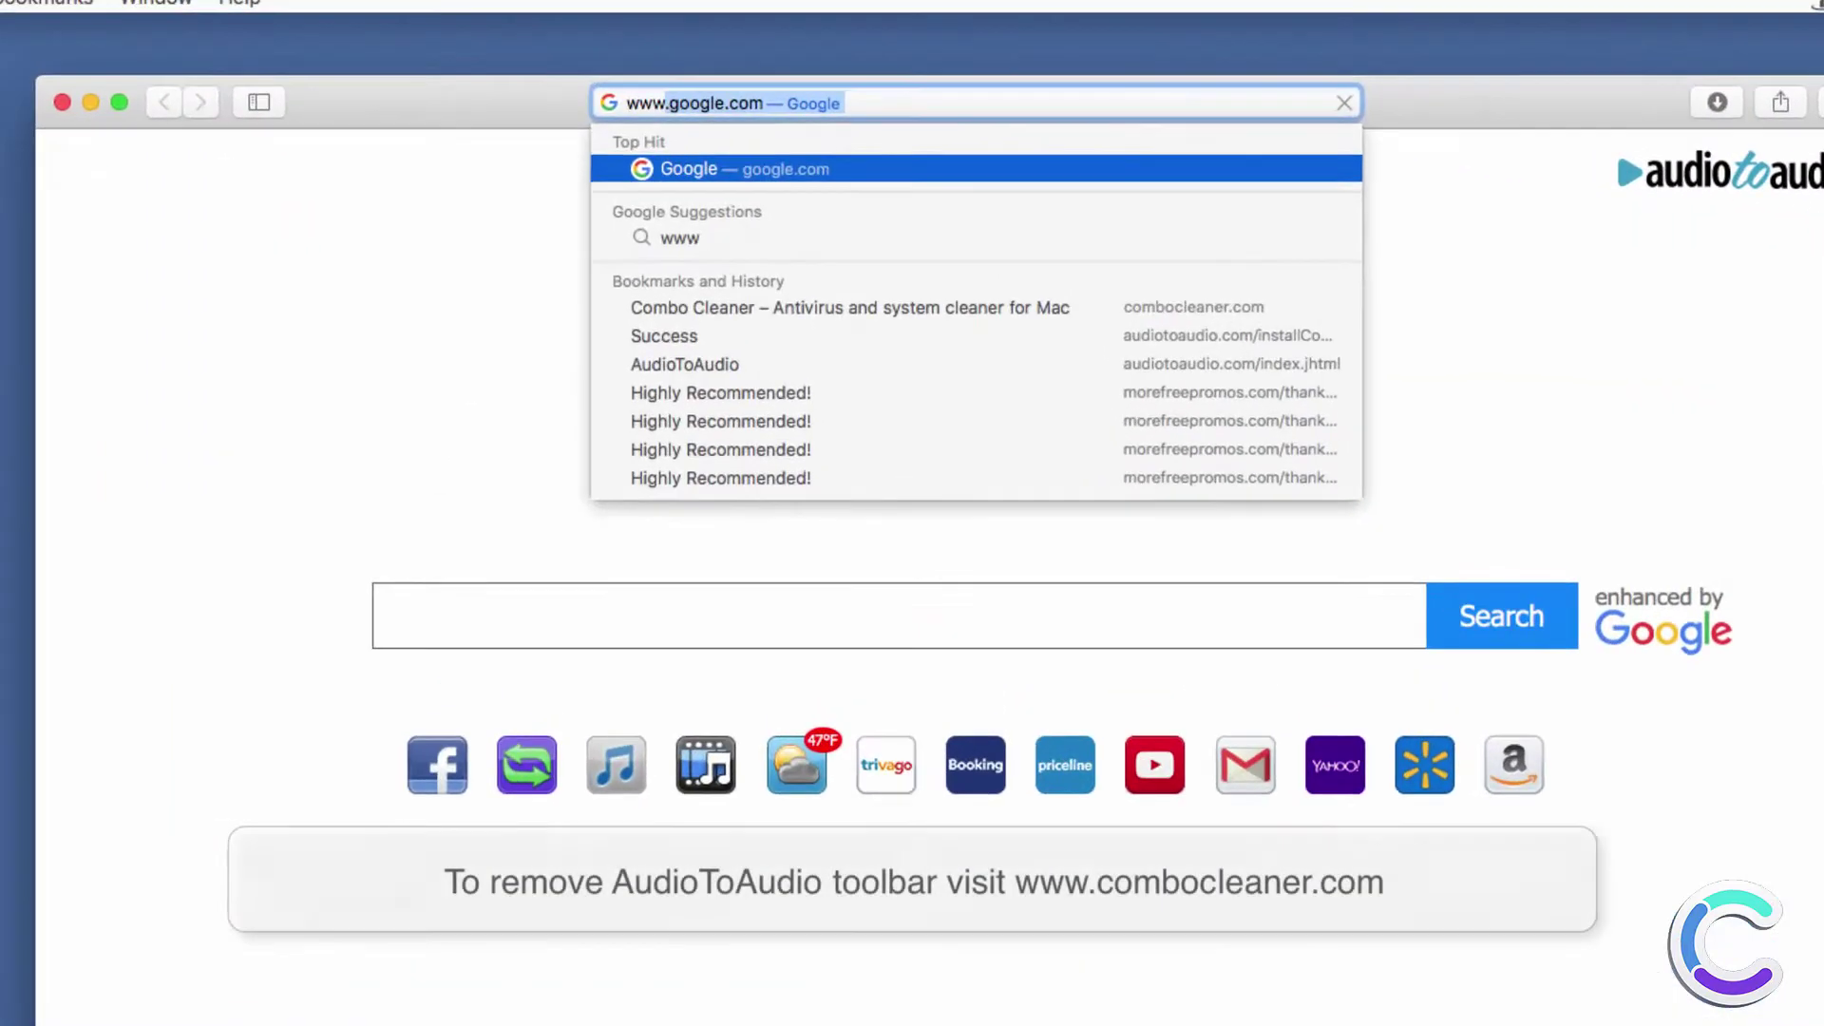
pyautogui.write('ombo')
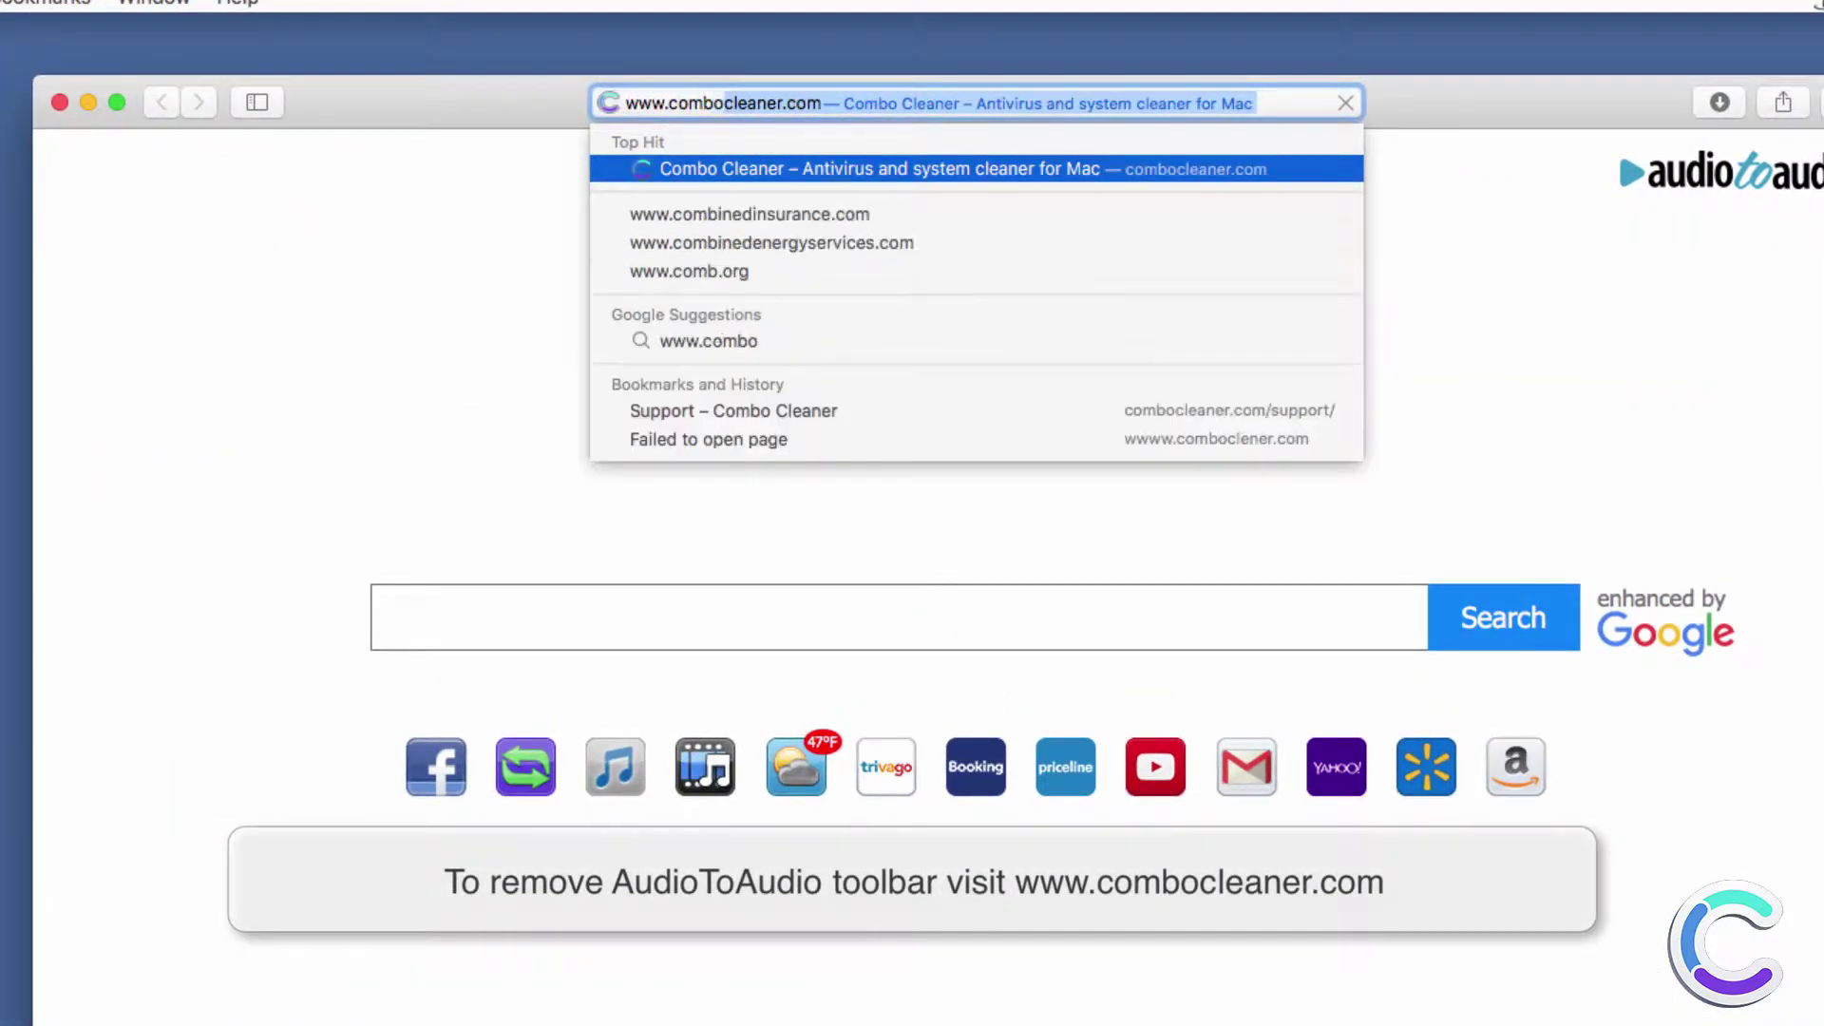
pyautogui.write('cleaner.com')
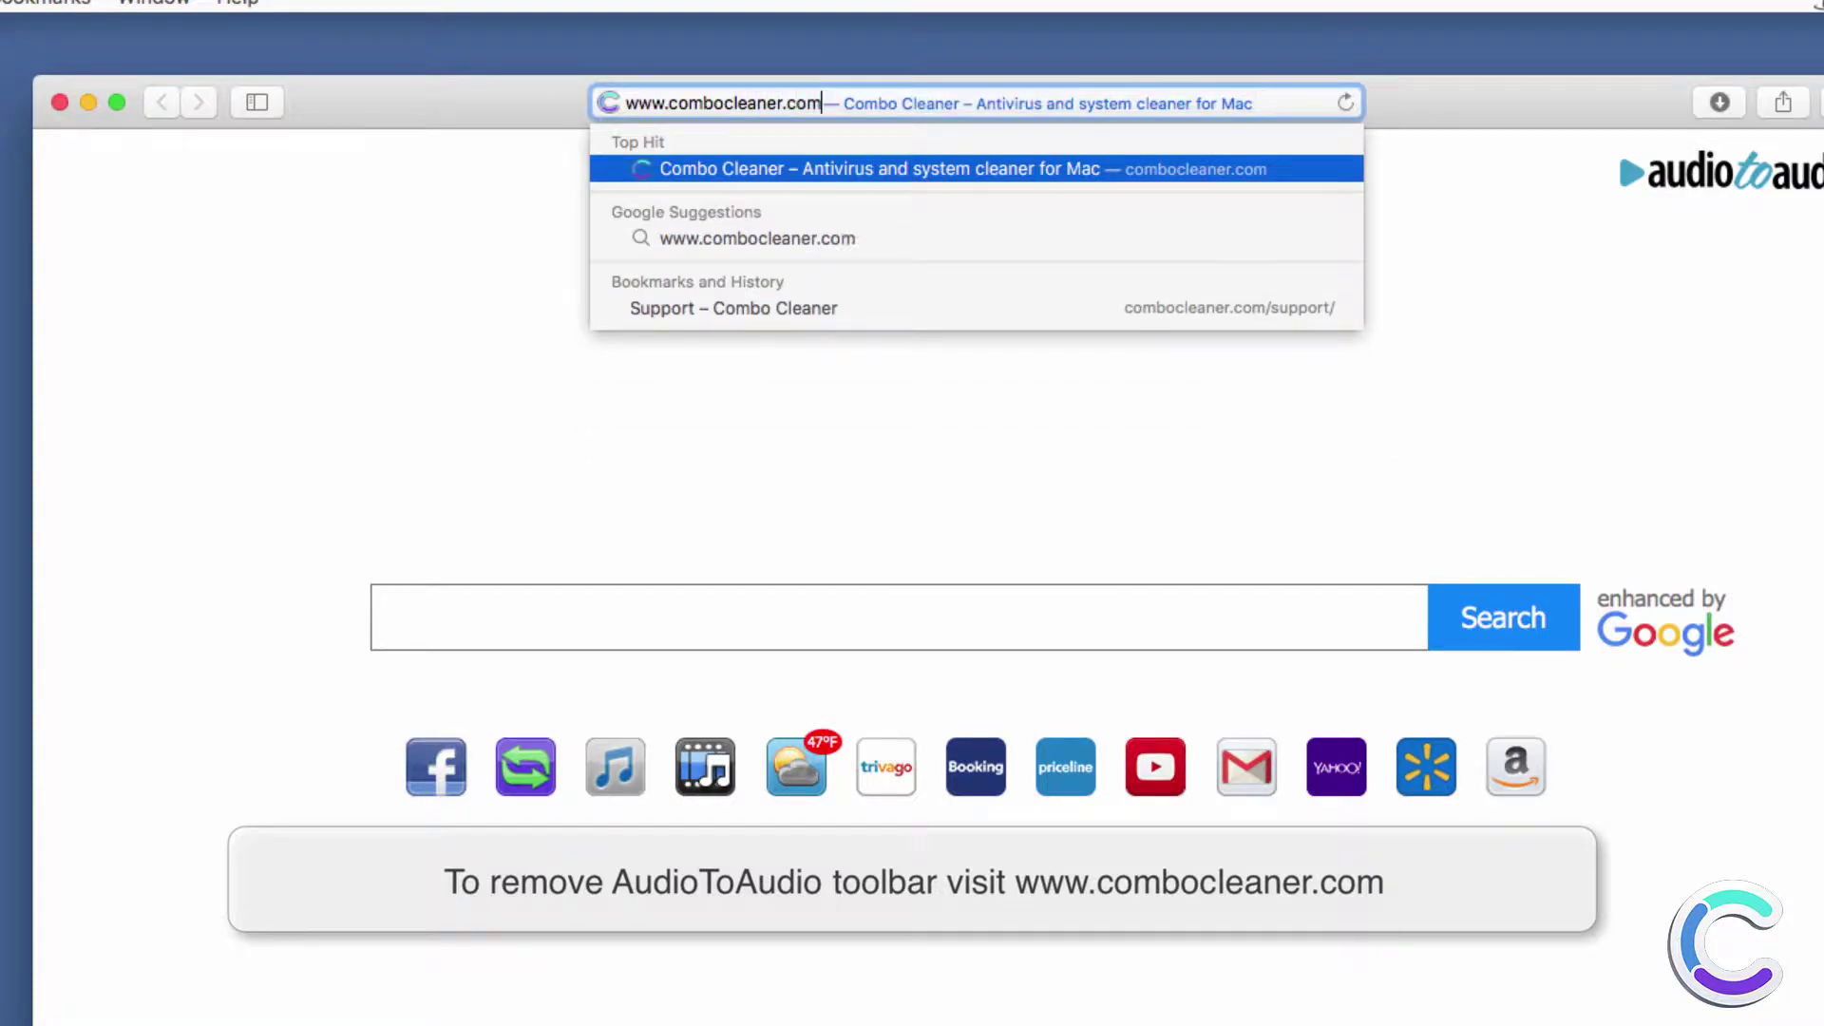
pyautogui.press('Return')
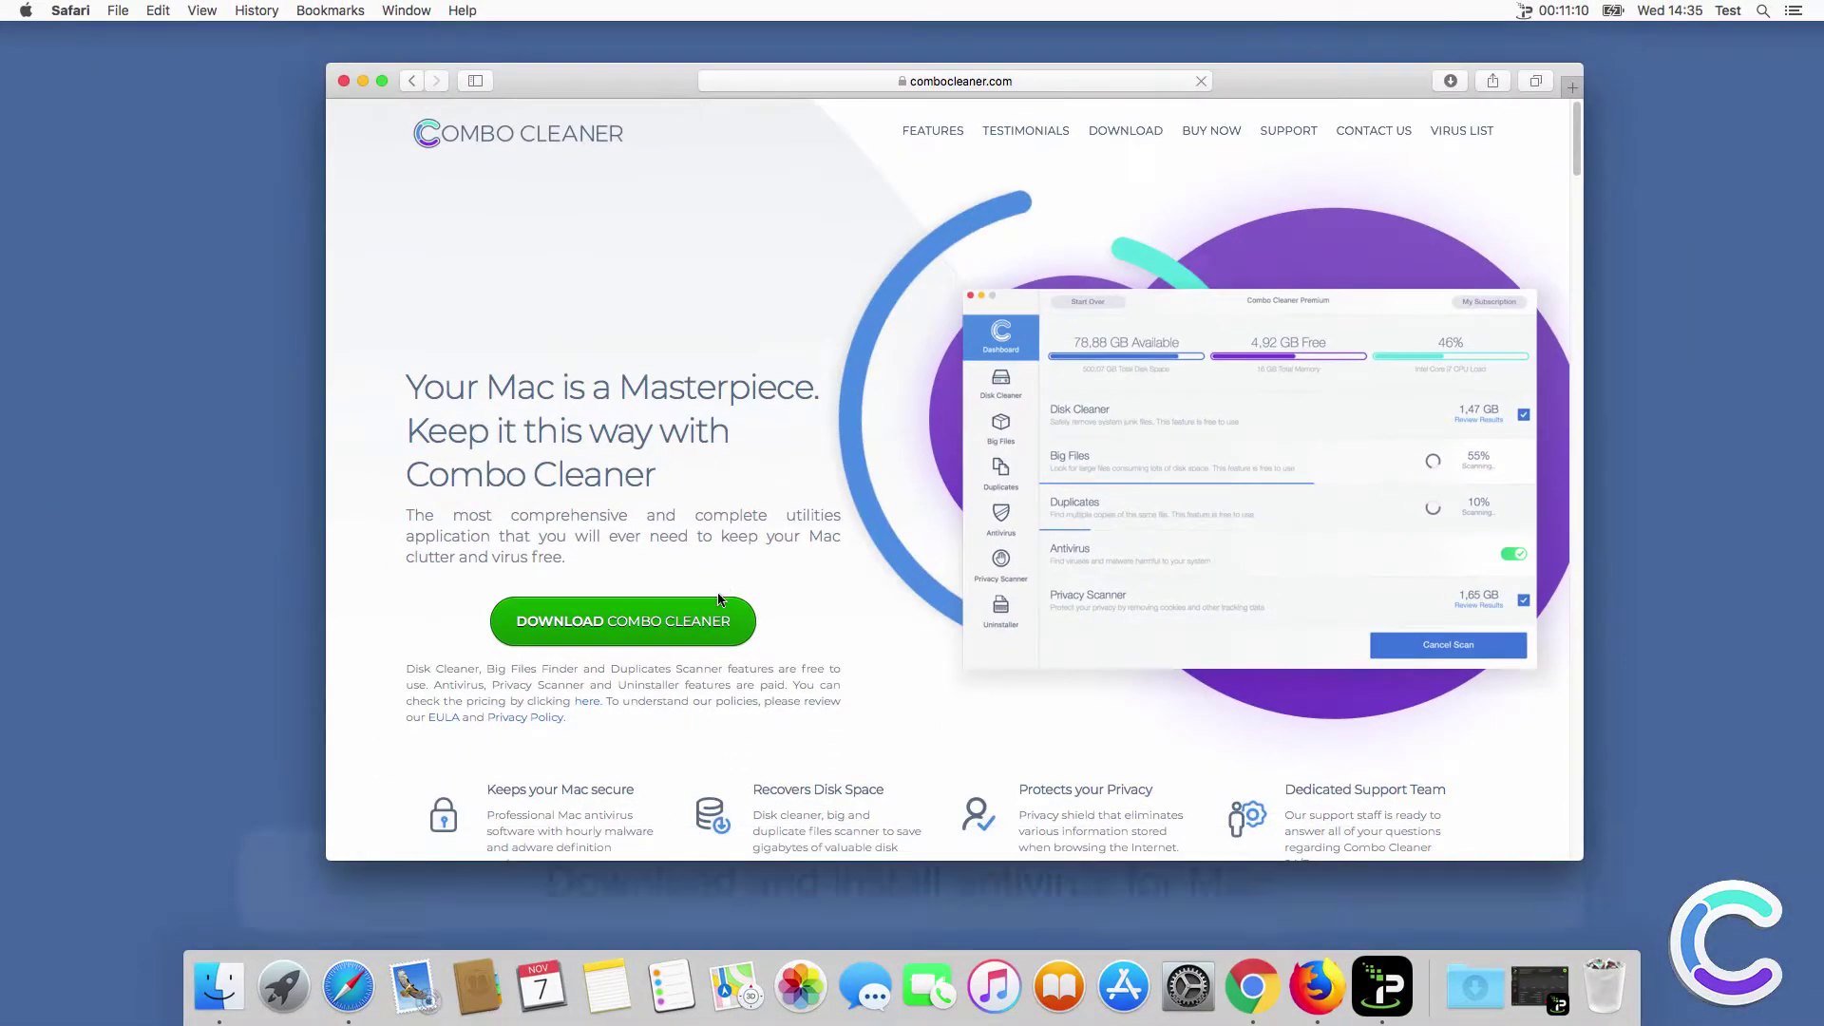
pyautogui.click(615, 638)
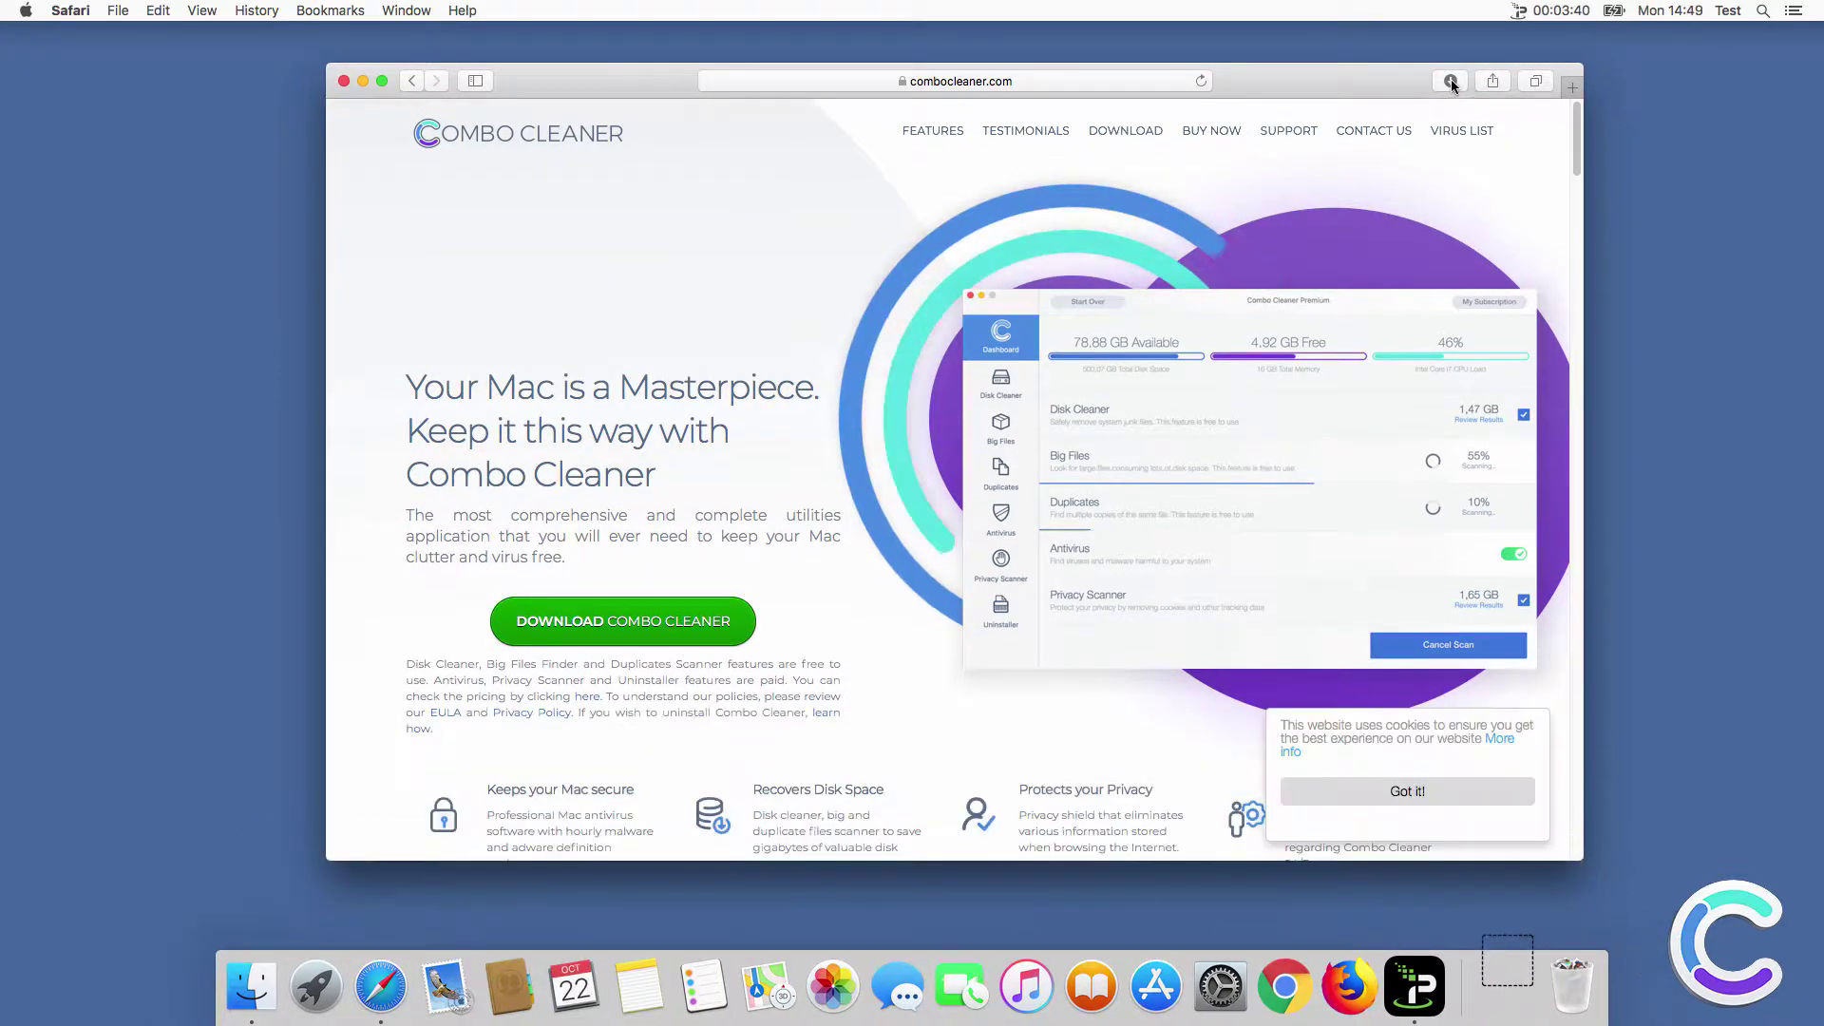
pyautogui.click(1450, 81)
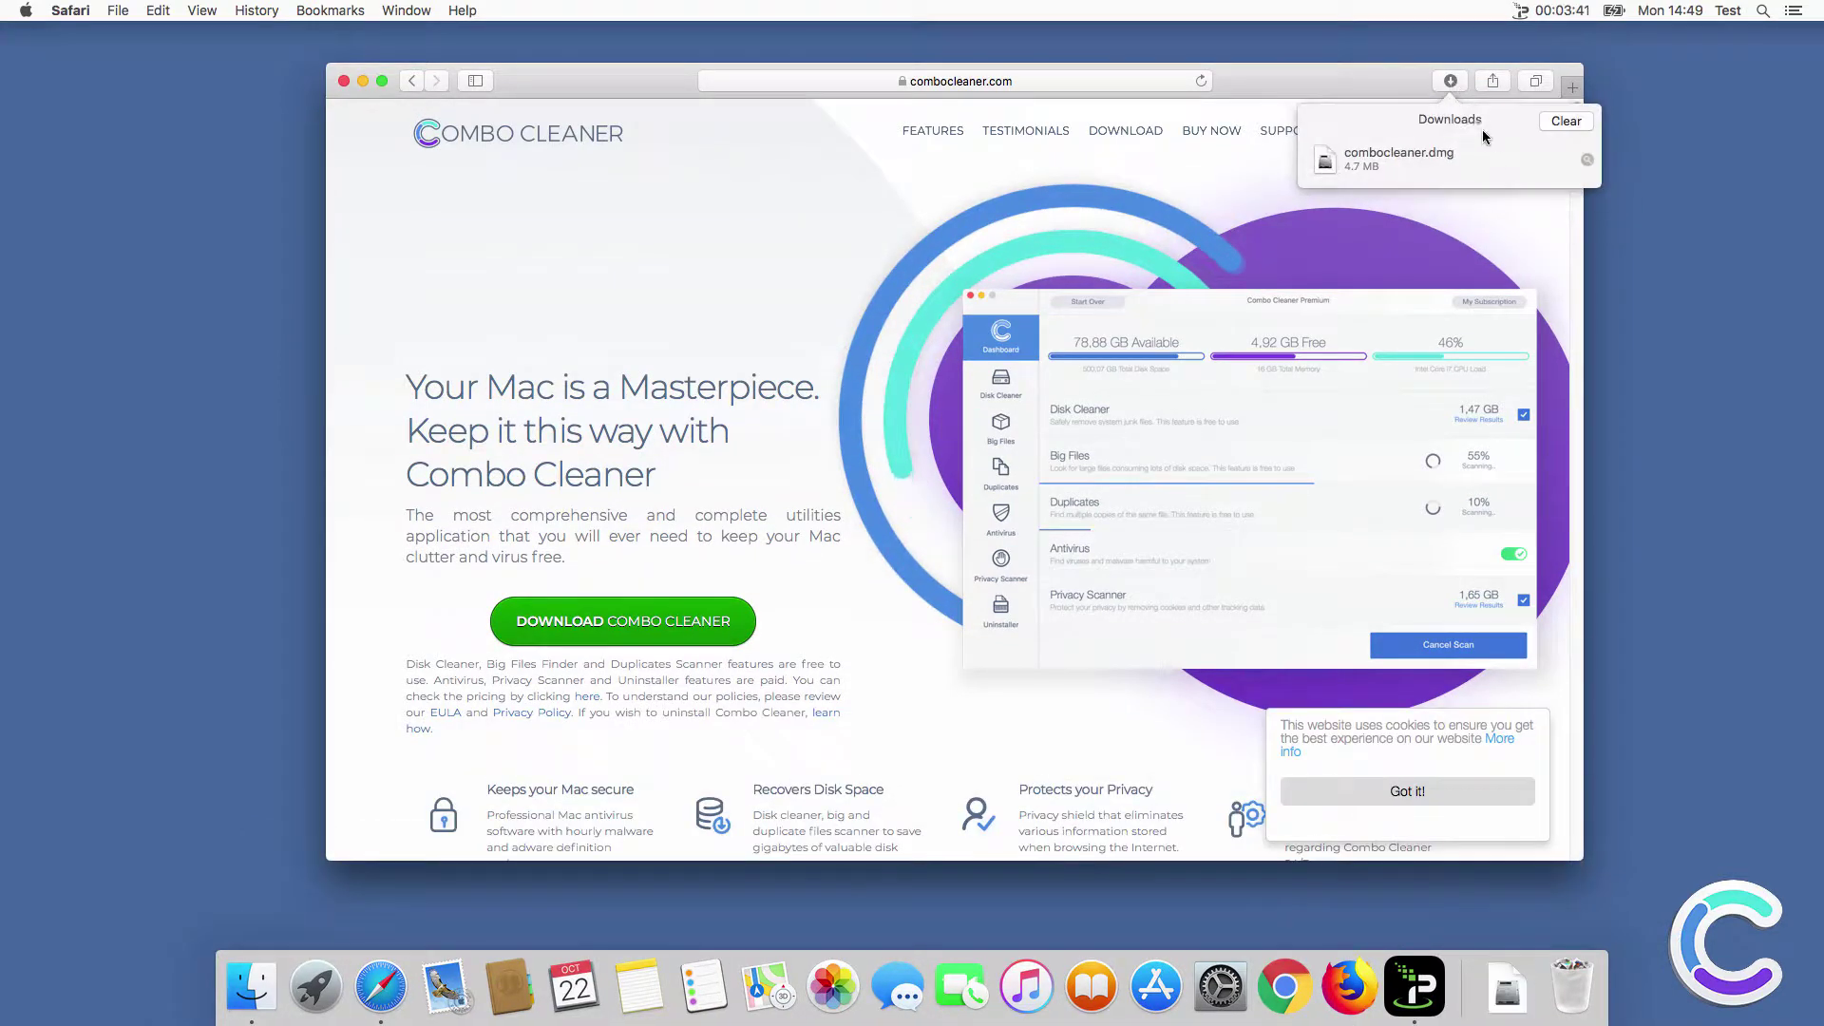
pyautogui.click(1587, 160)
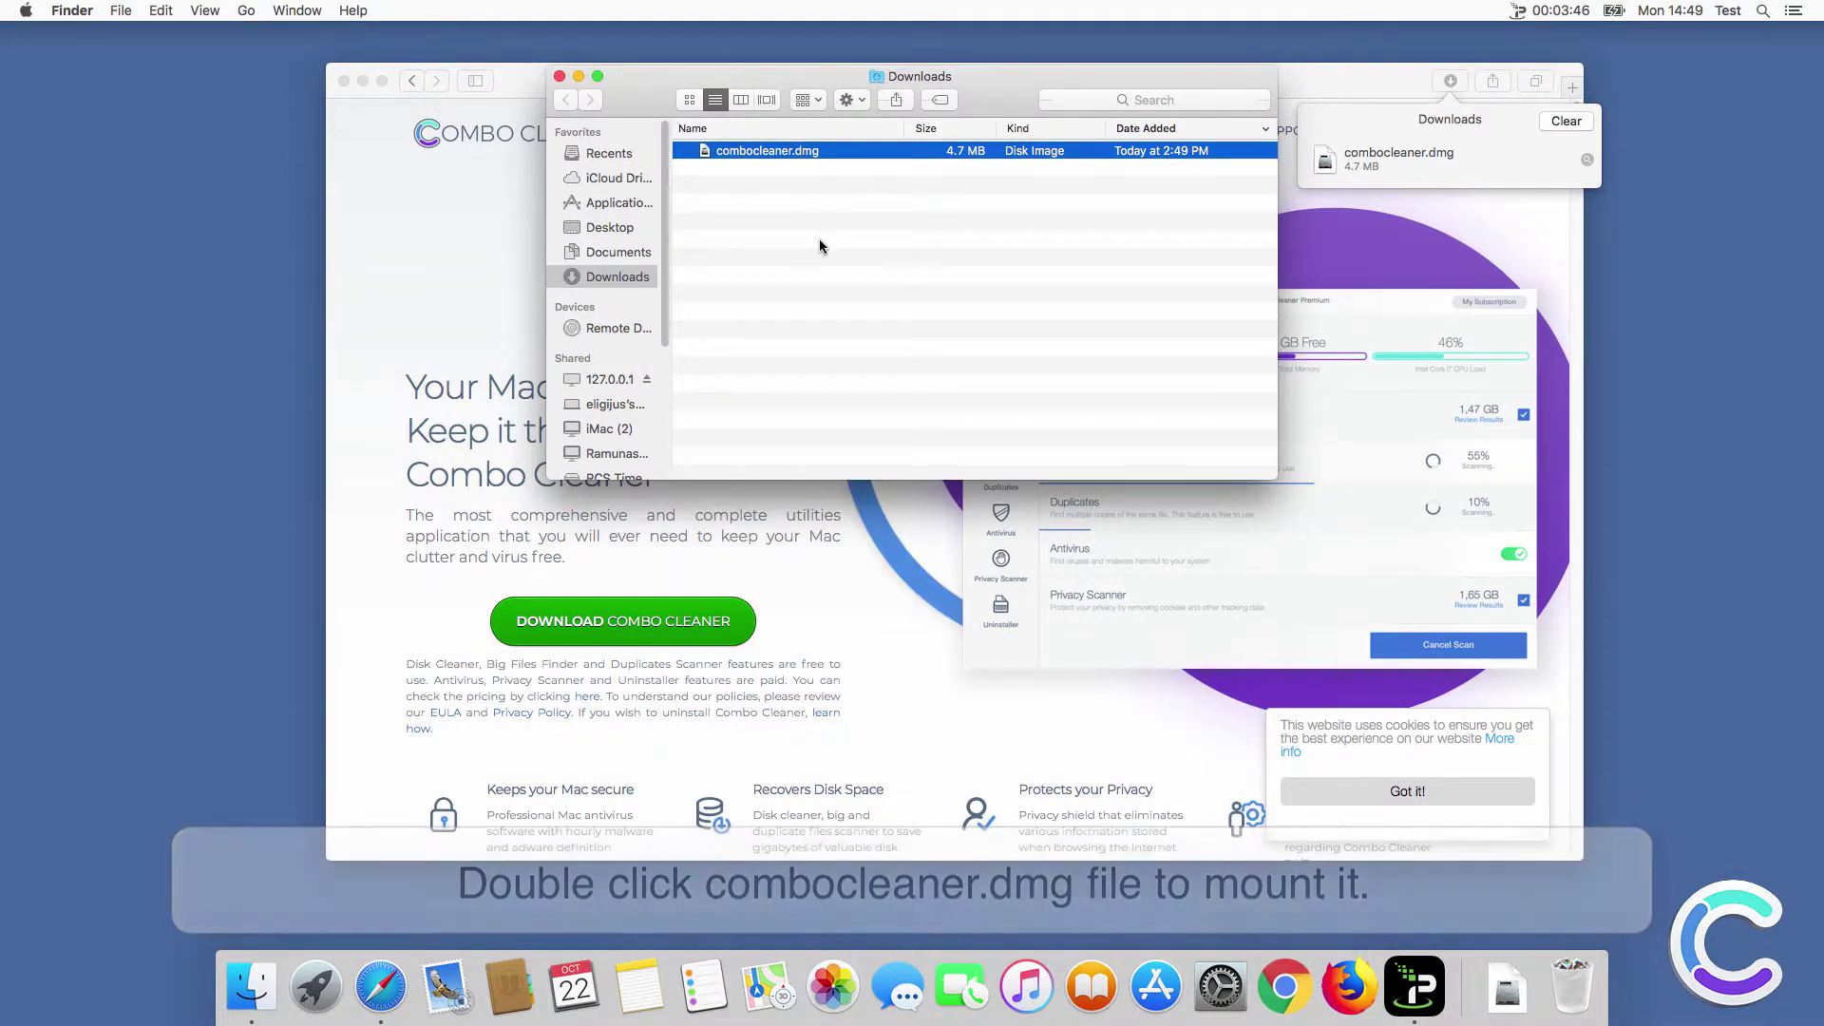
# Mount combocleaner.dmg, install Combo Cleaner to Applications, then close the installer and Downloads windows.
pyautogui.press('super+o')
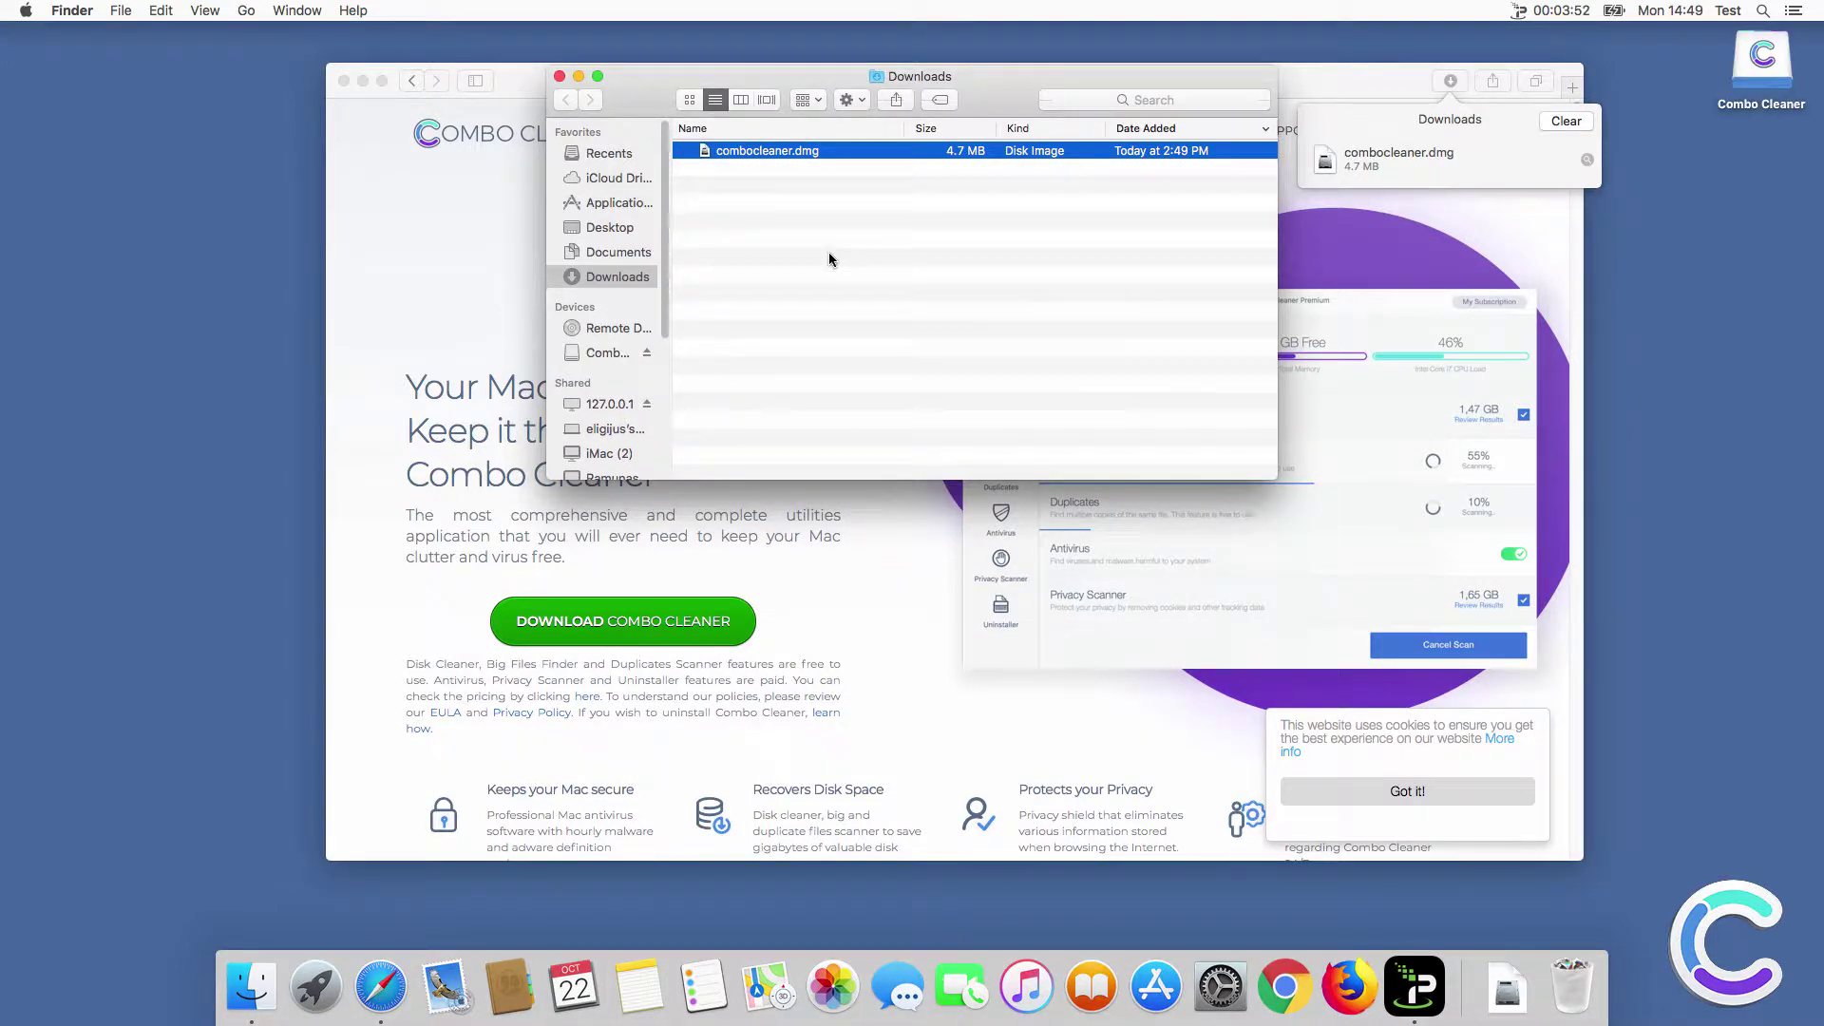
pyautogui.click(1061, 359)
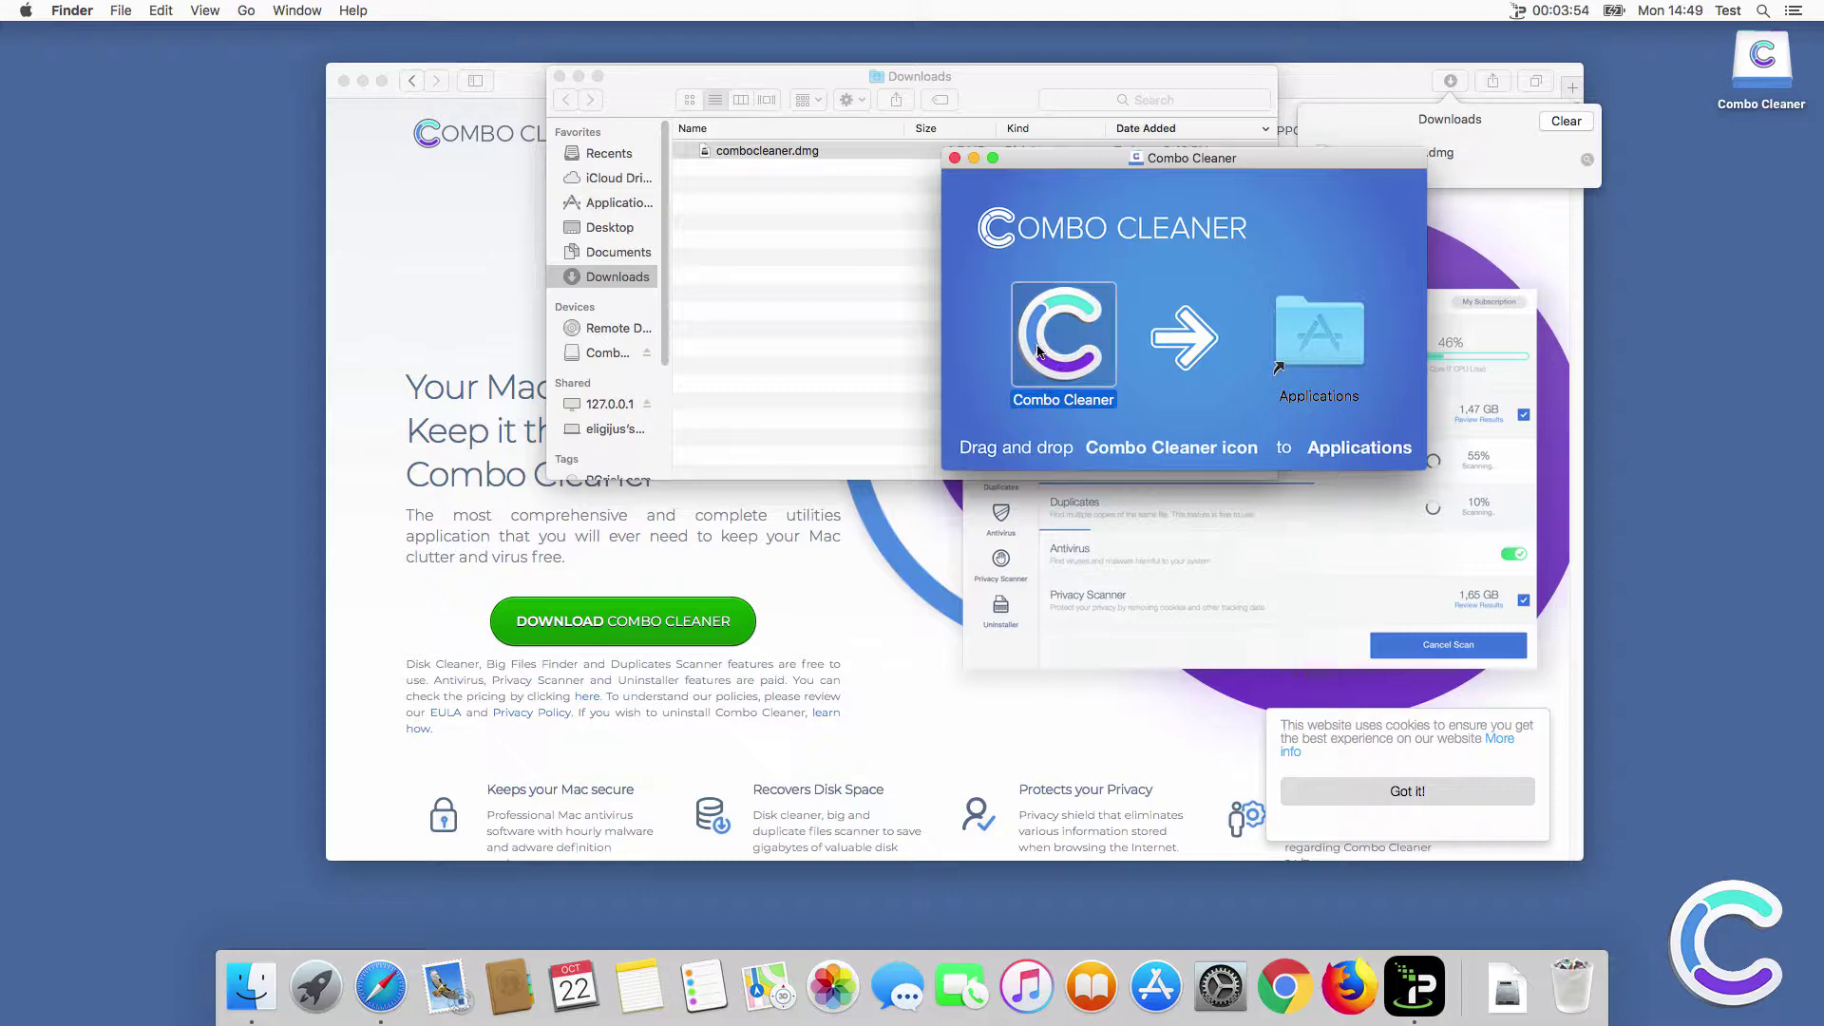
pyautogui.click(956, 159)
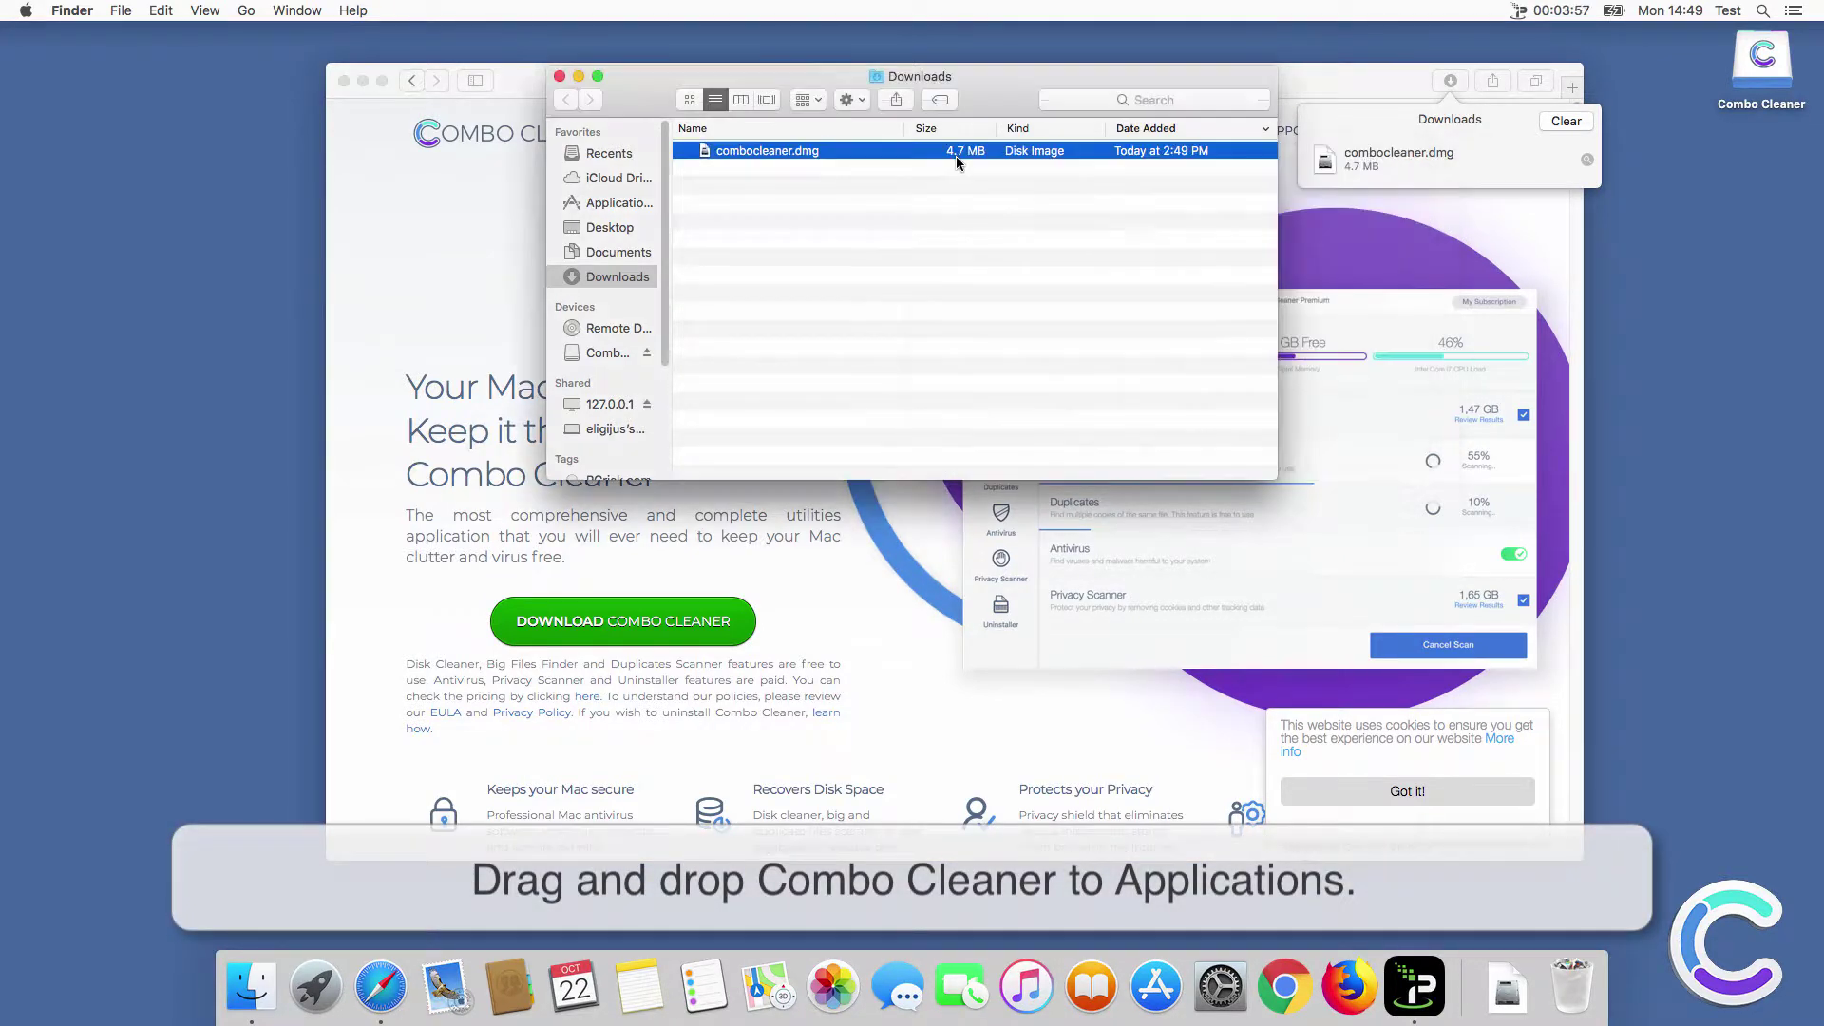
pyautogui.click(560, 78)
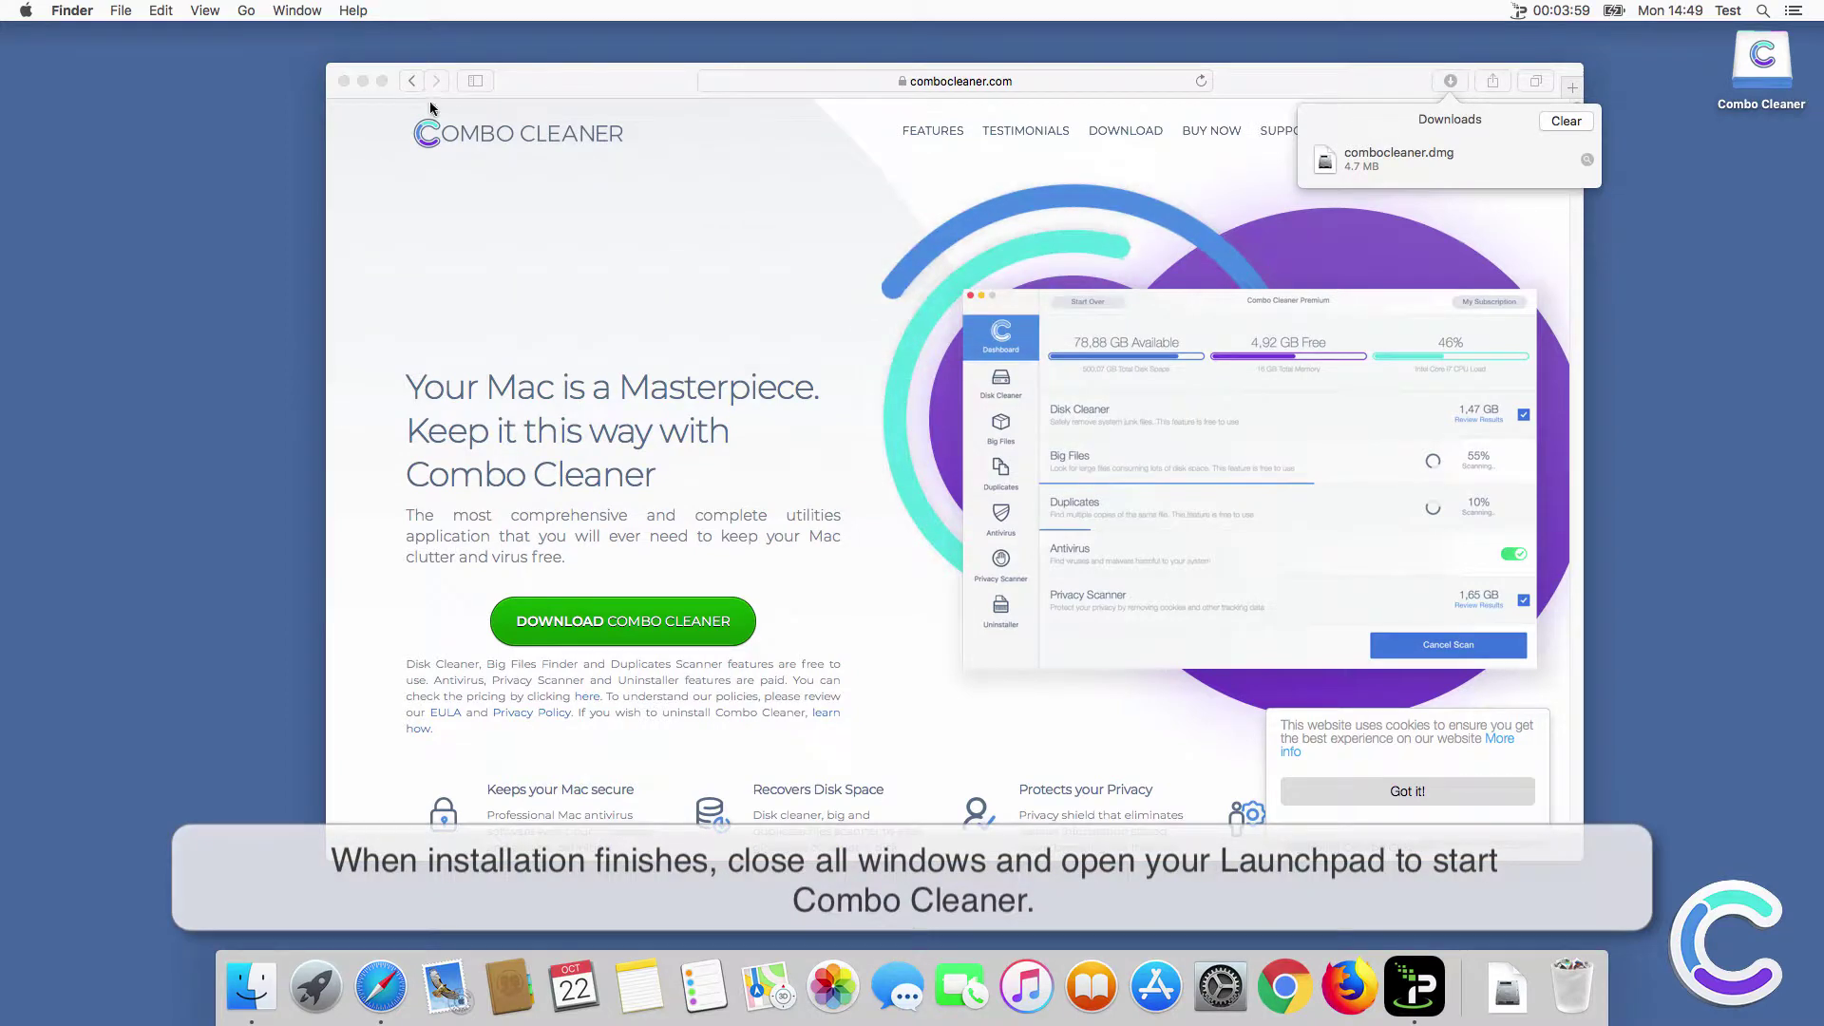
# Close Safari, launch Combo Cleaner from Launchpad, allow it to open, and accept its licence agreement.
pyautogui.click(344, 81)
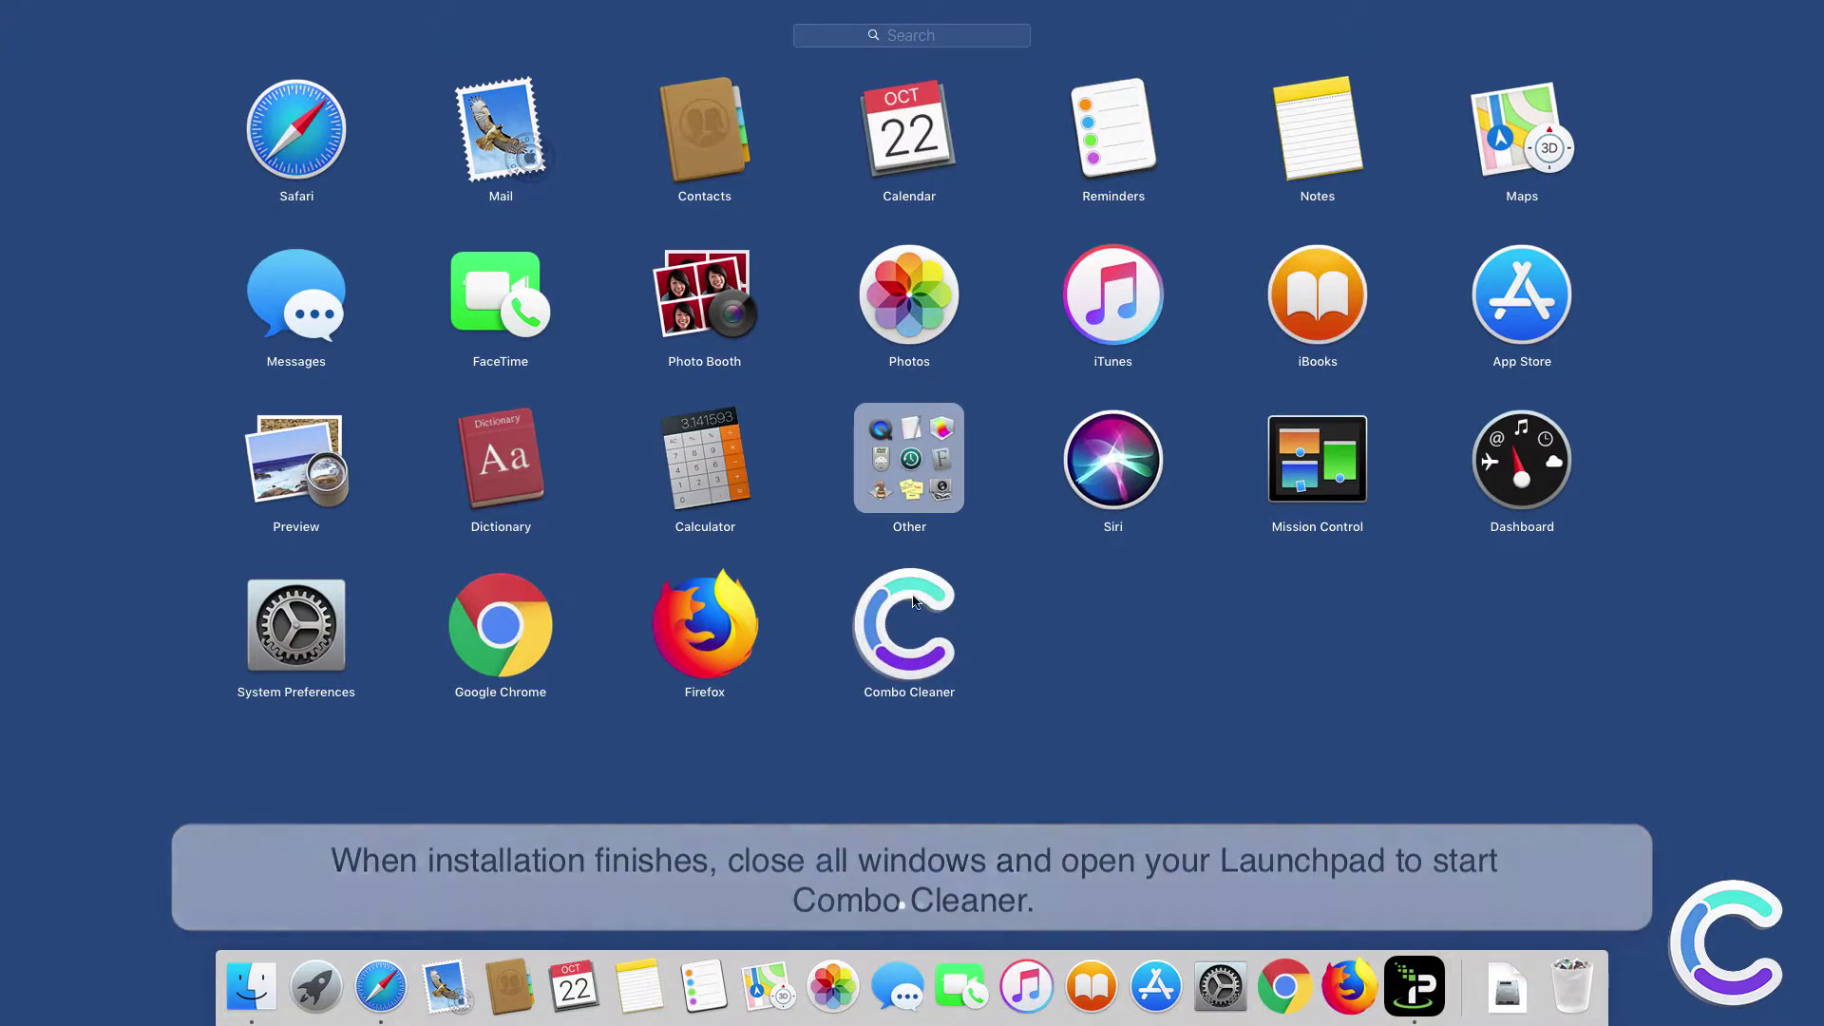
pyautogui.click(908, 608)
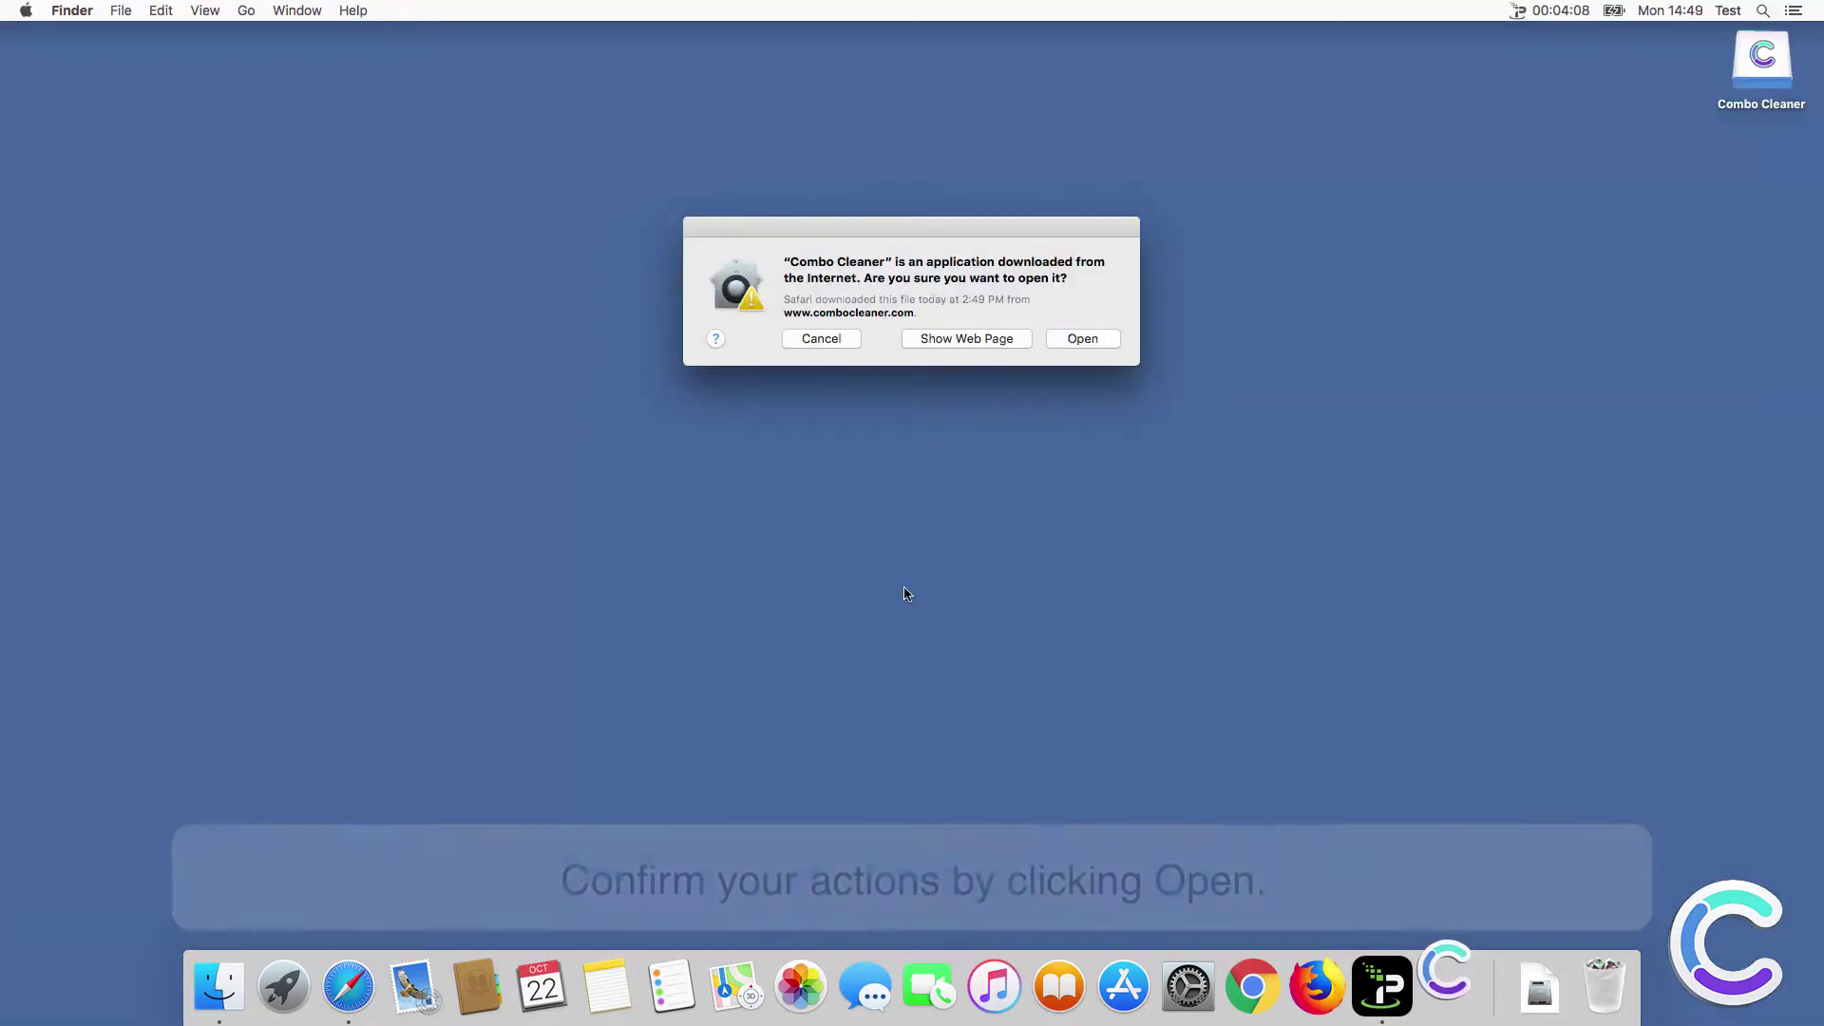
pyautogui.click(1083, 342)
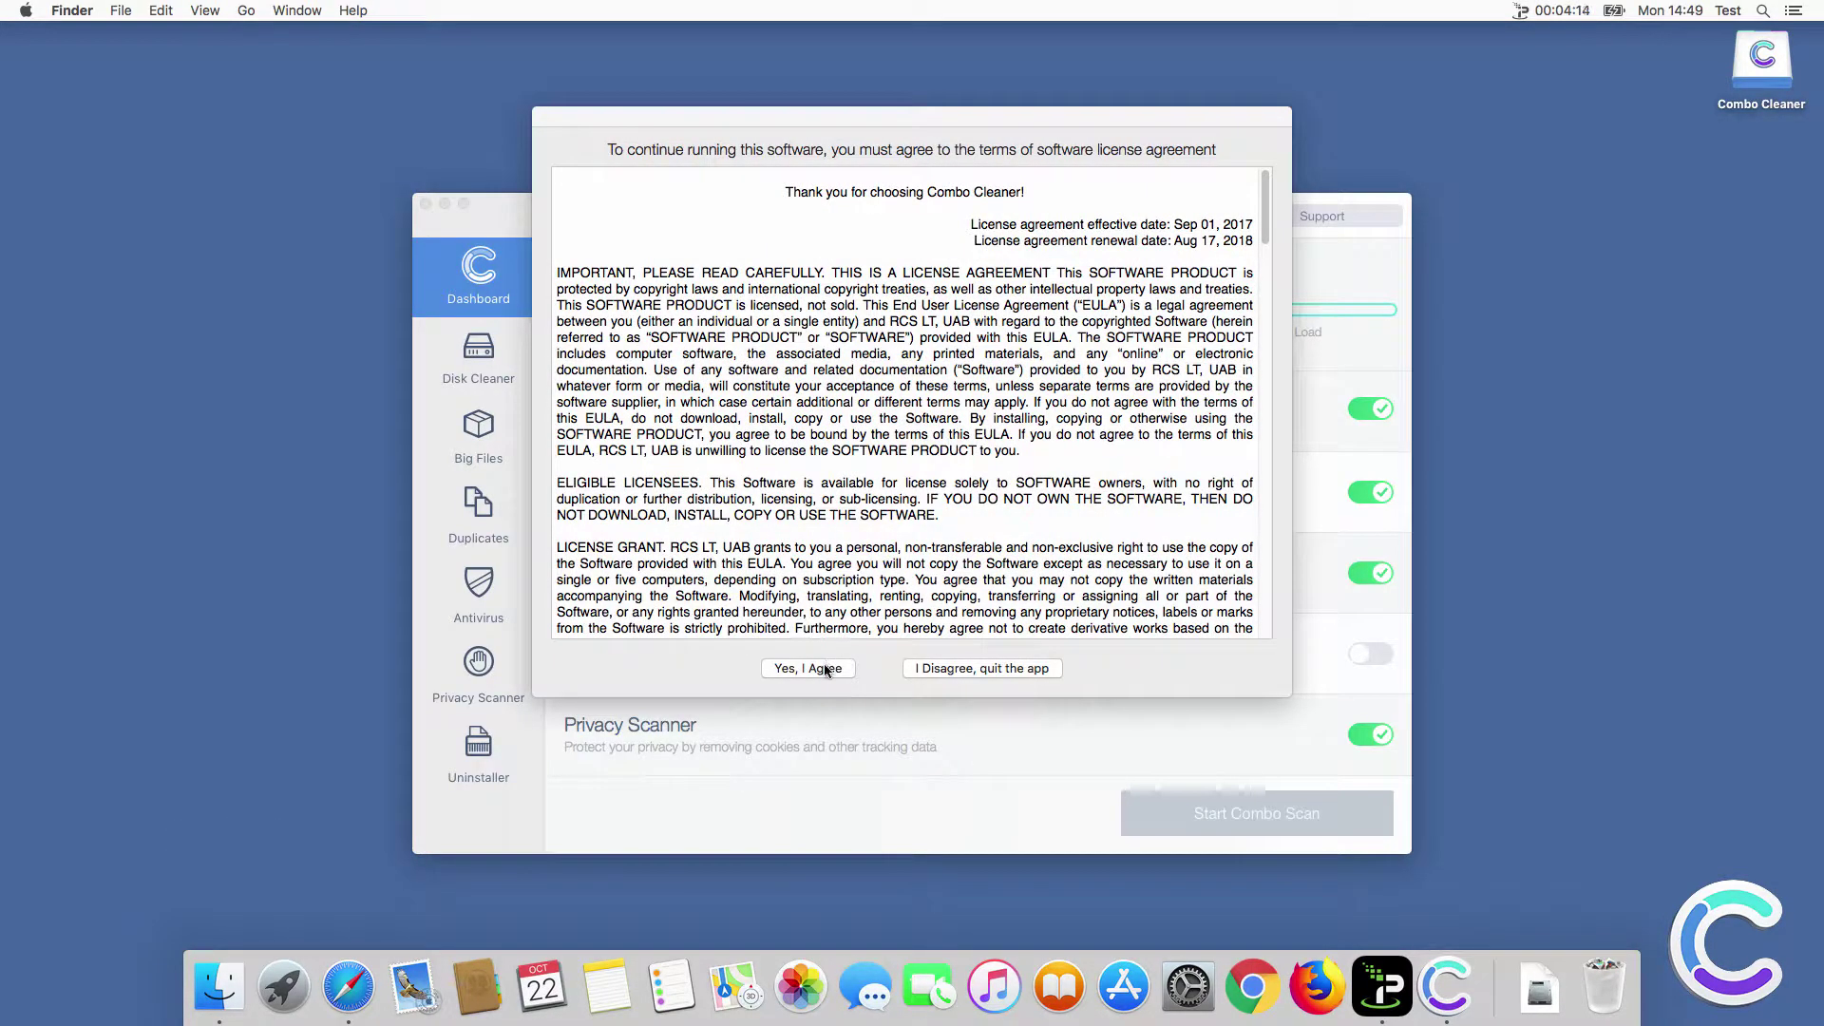
pyautogui.click(823, 669)
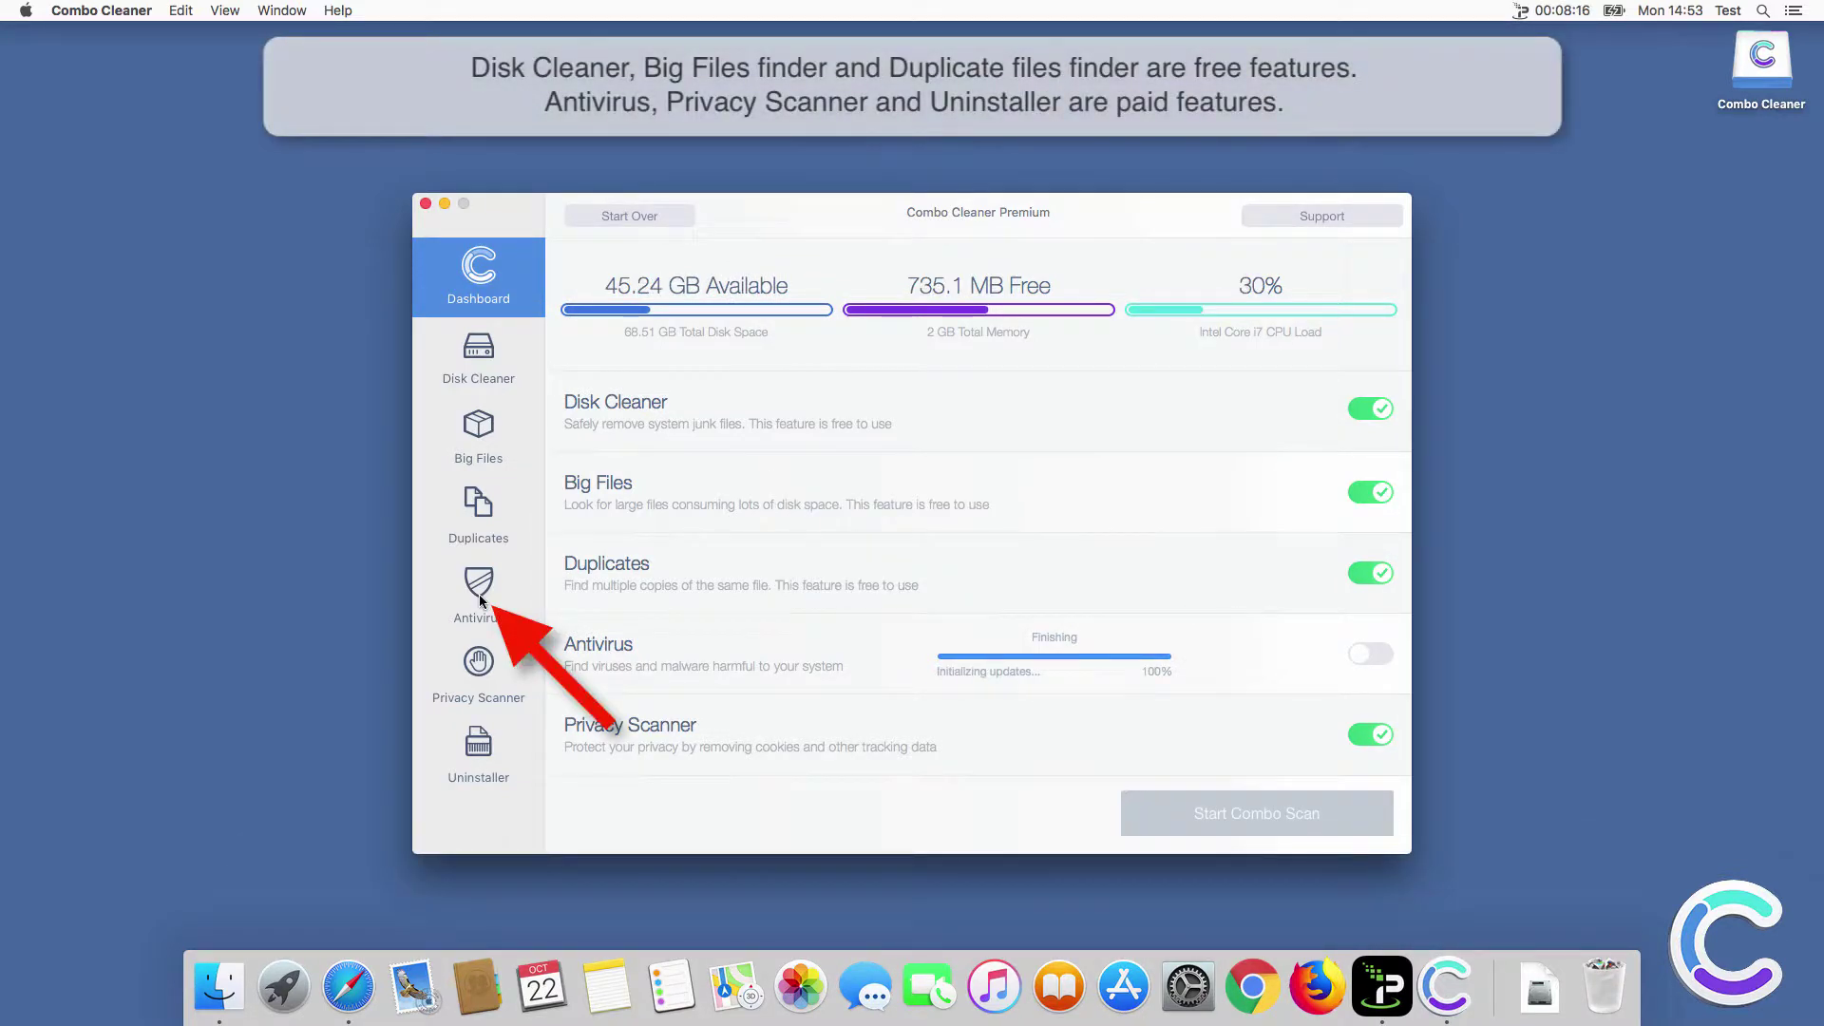
# Run a Full Scan in Combo Cleaner's Antivirus, remove all 11 threats, and restart the Mac.
pyautogui.click(478, 595)
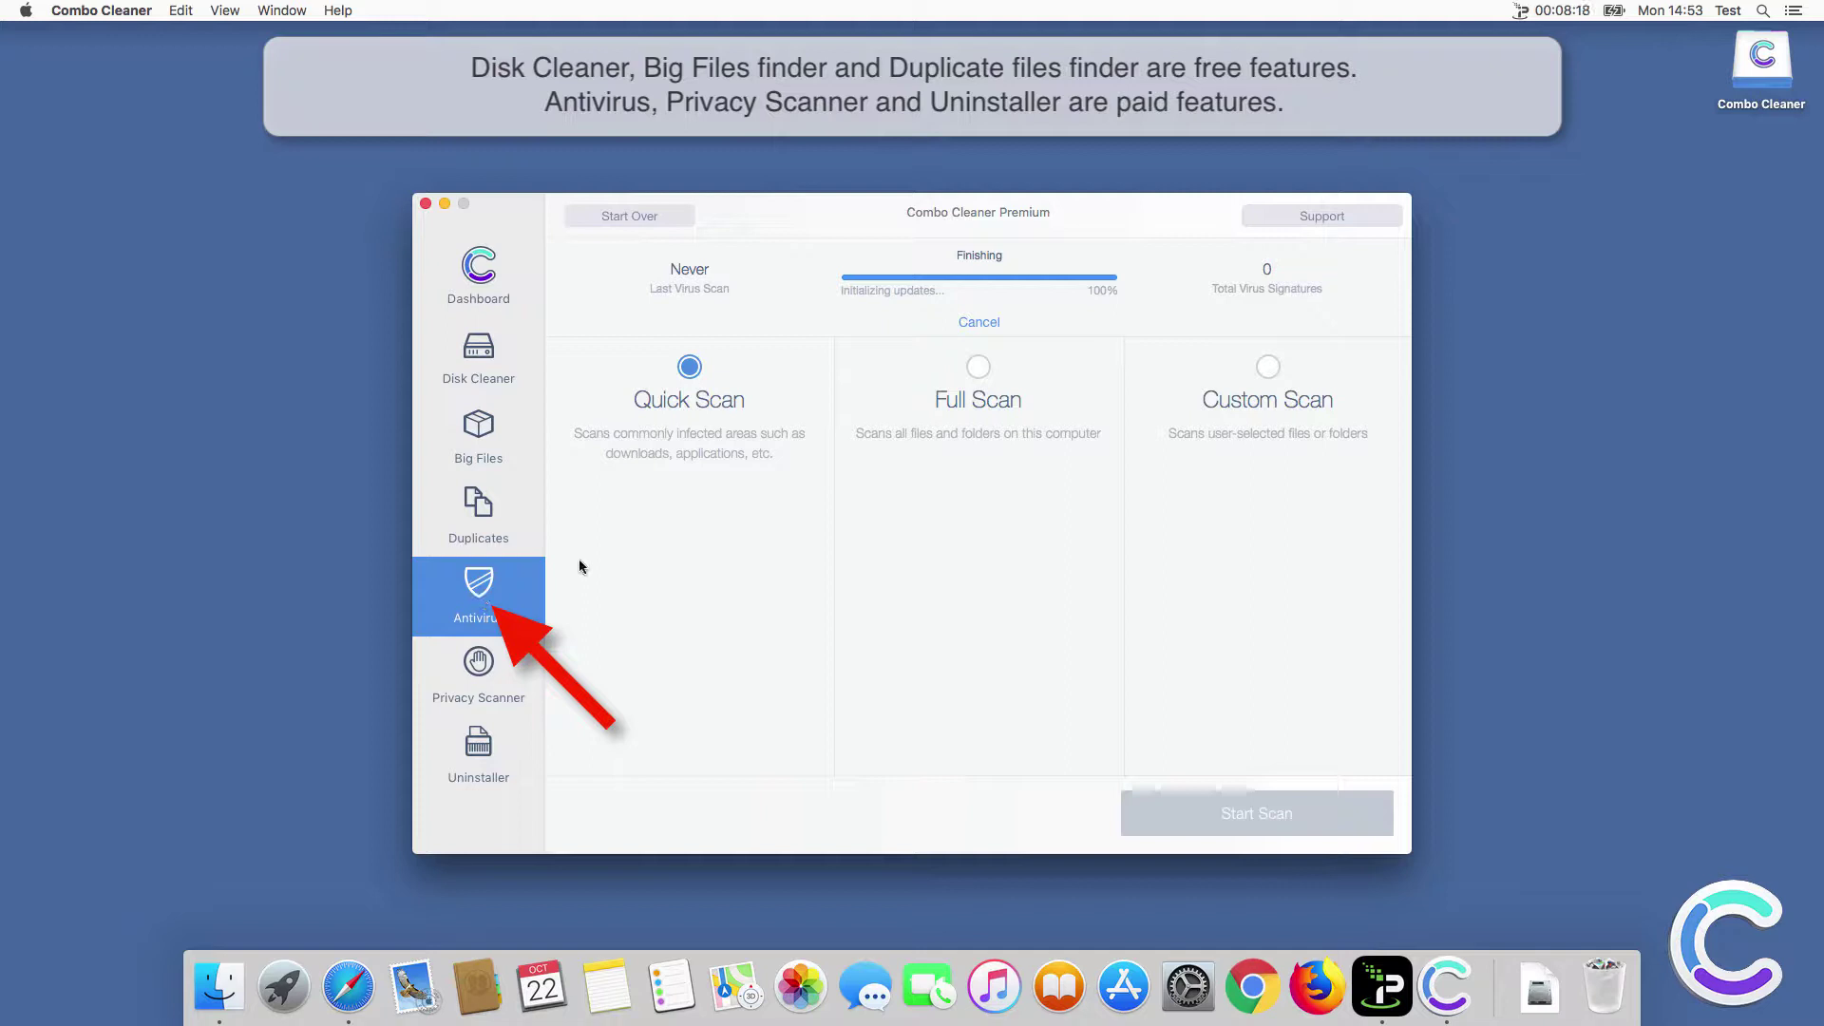
pyautogui.click(979, 369)
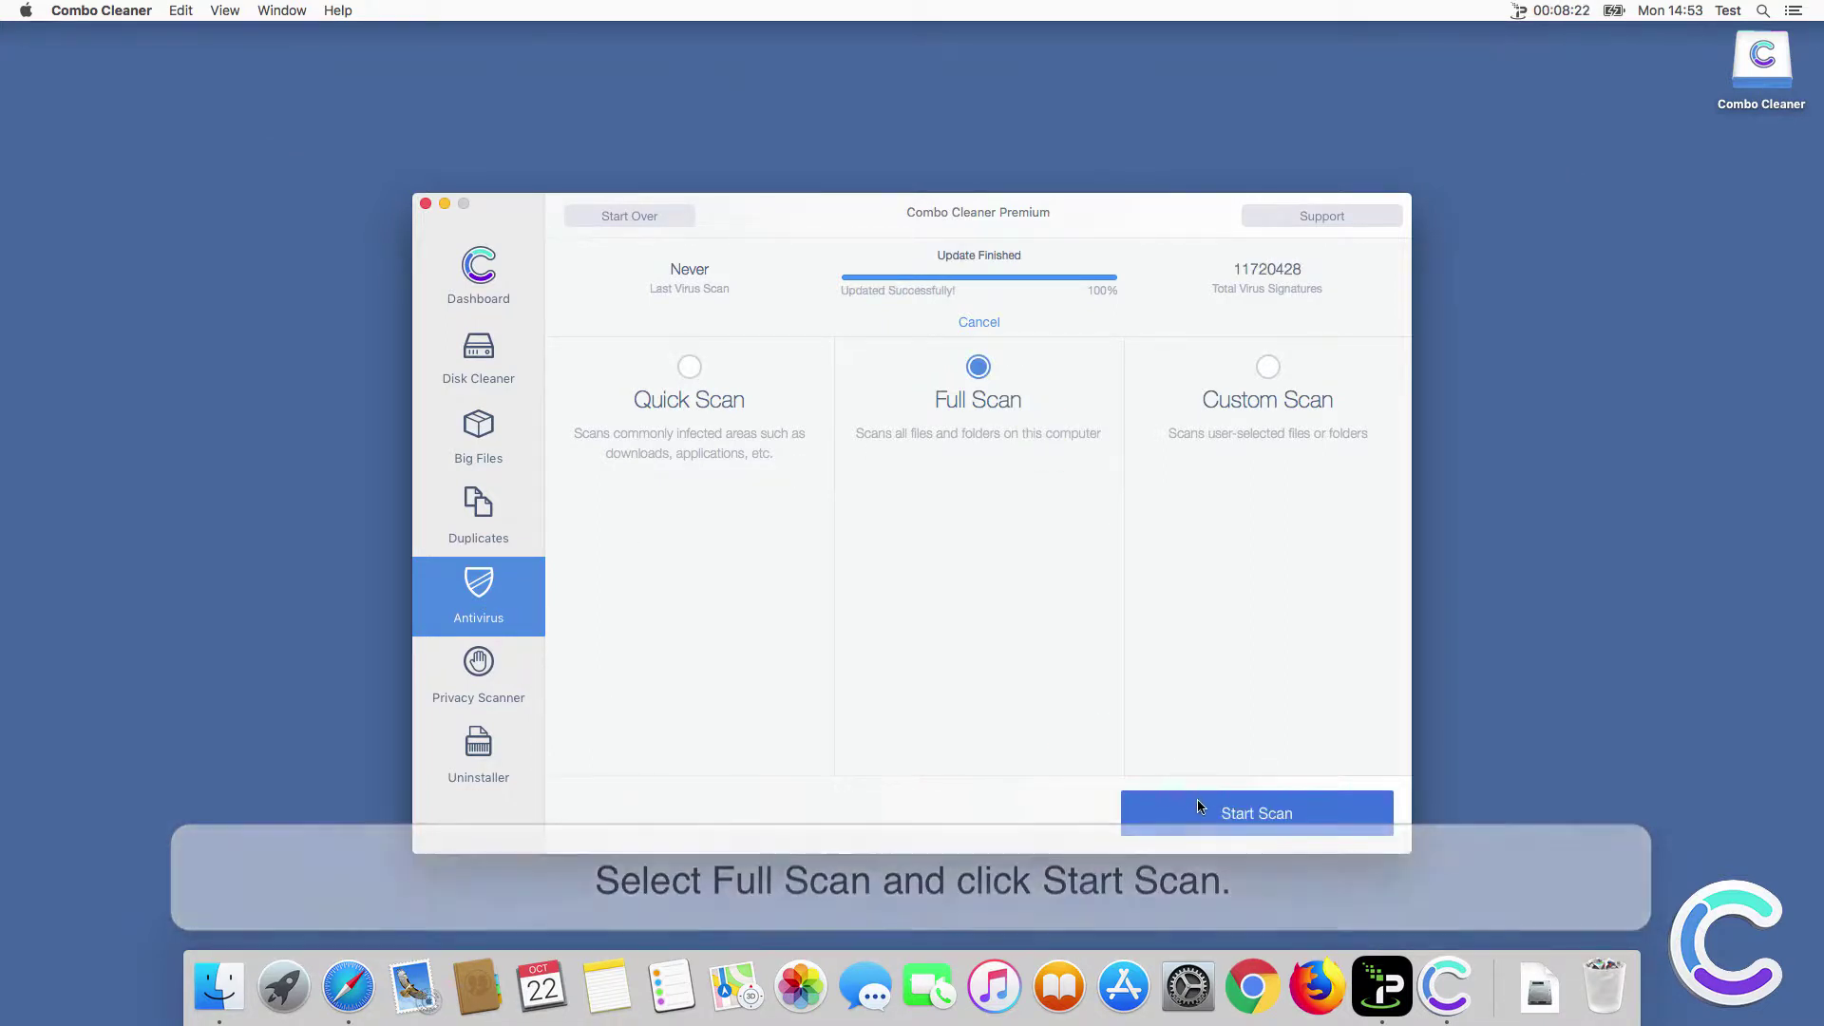
pyautogui.click(1200, 815)
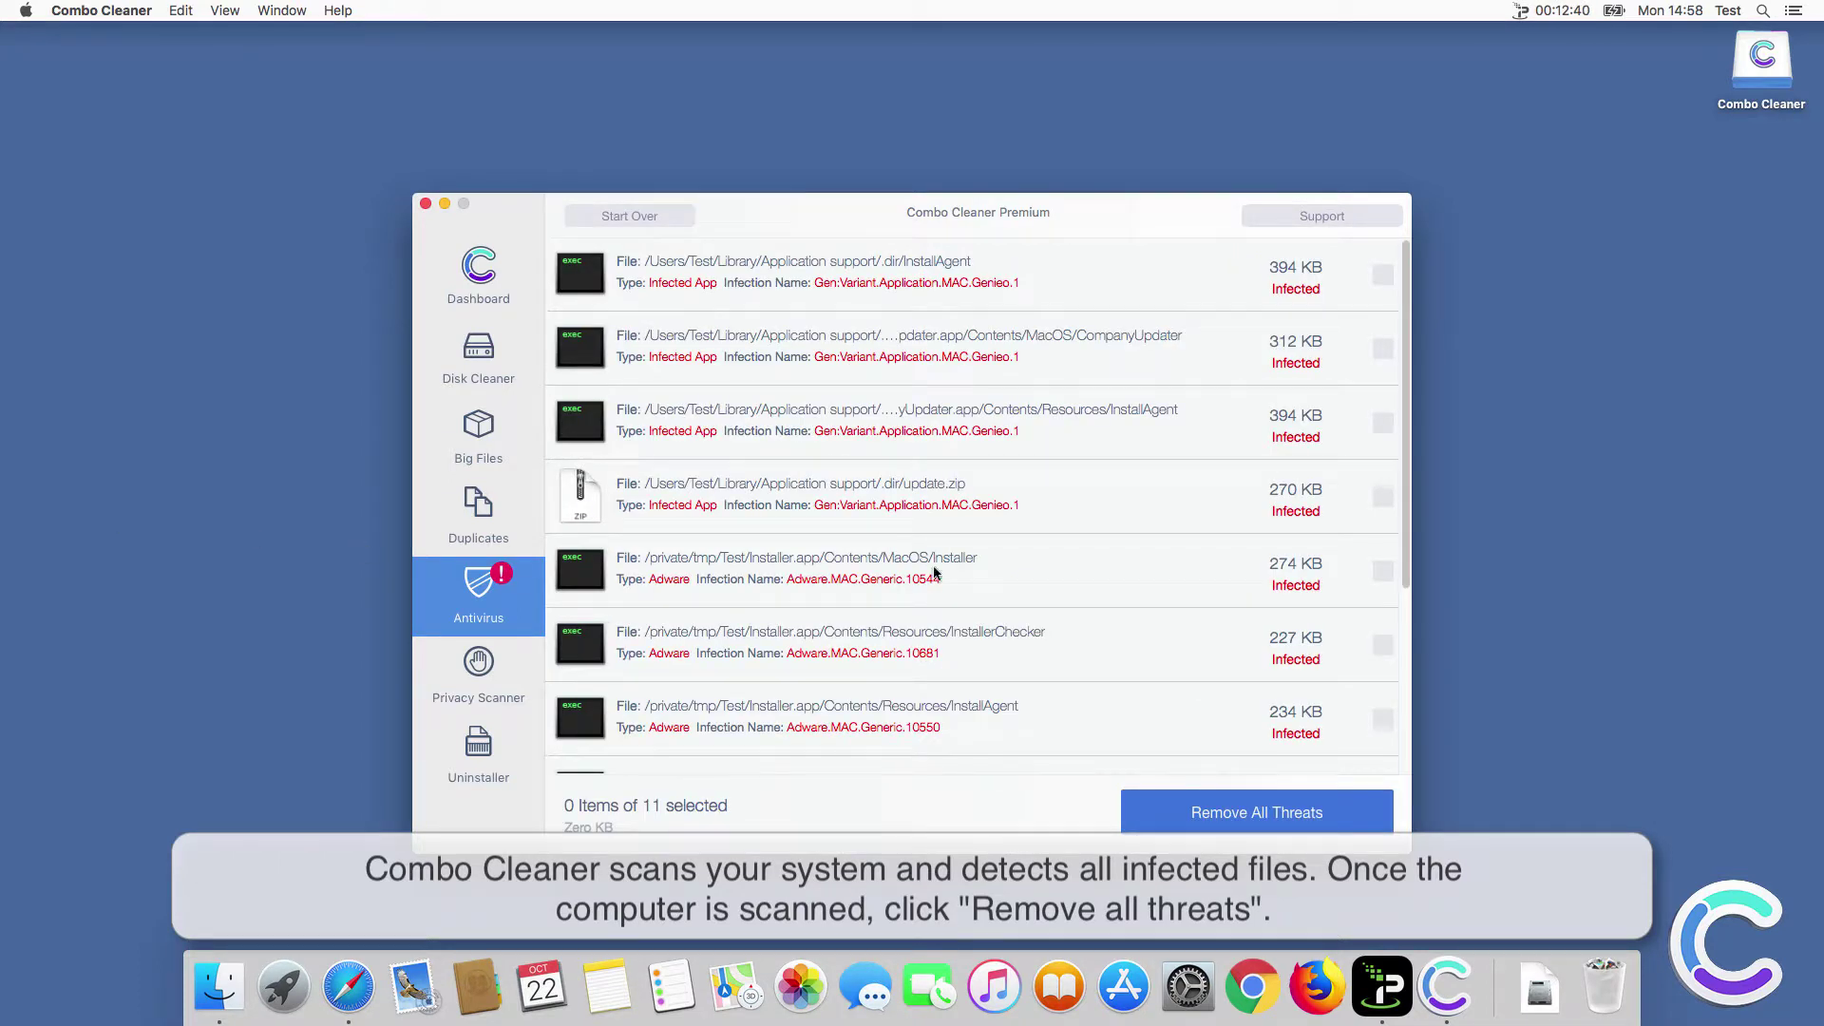
pyautogui.click(1265, 808)
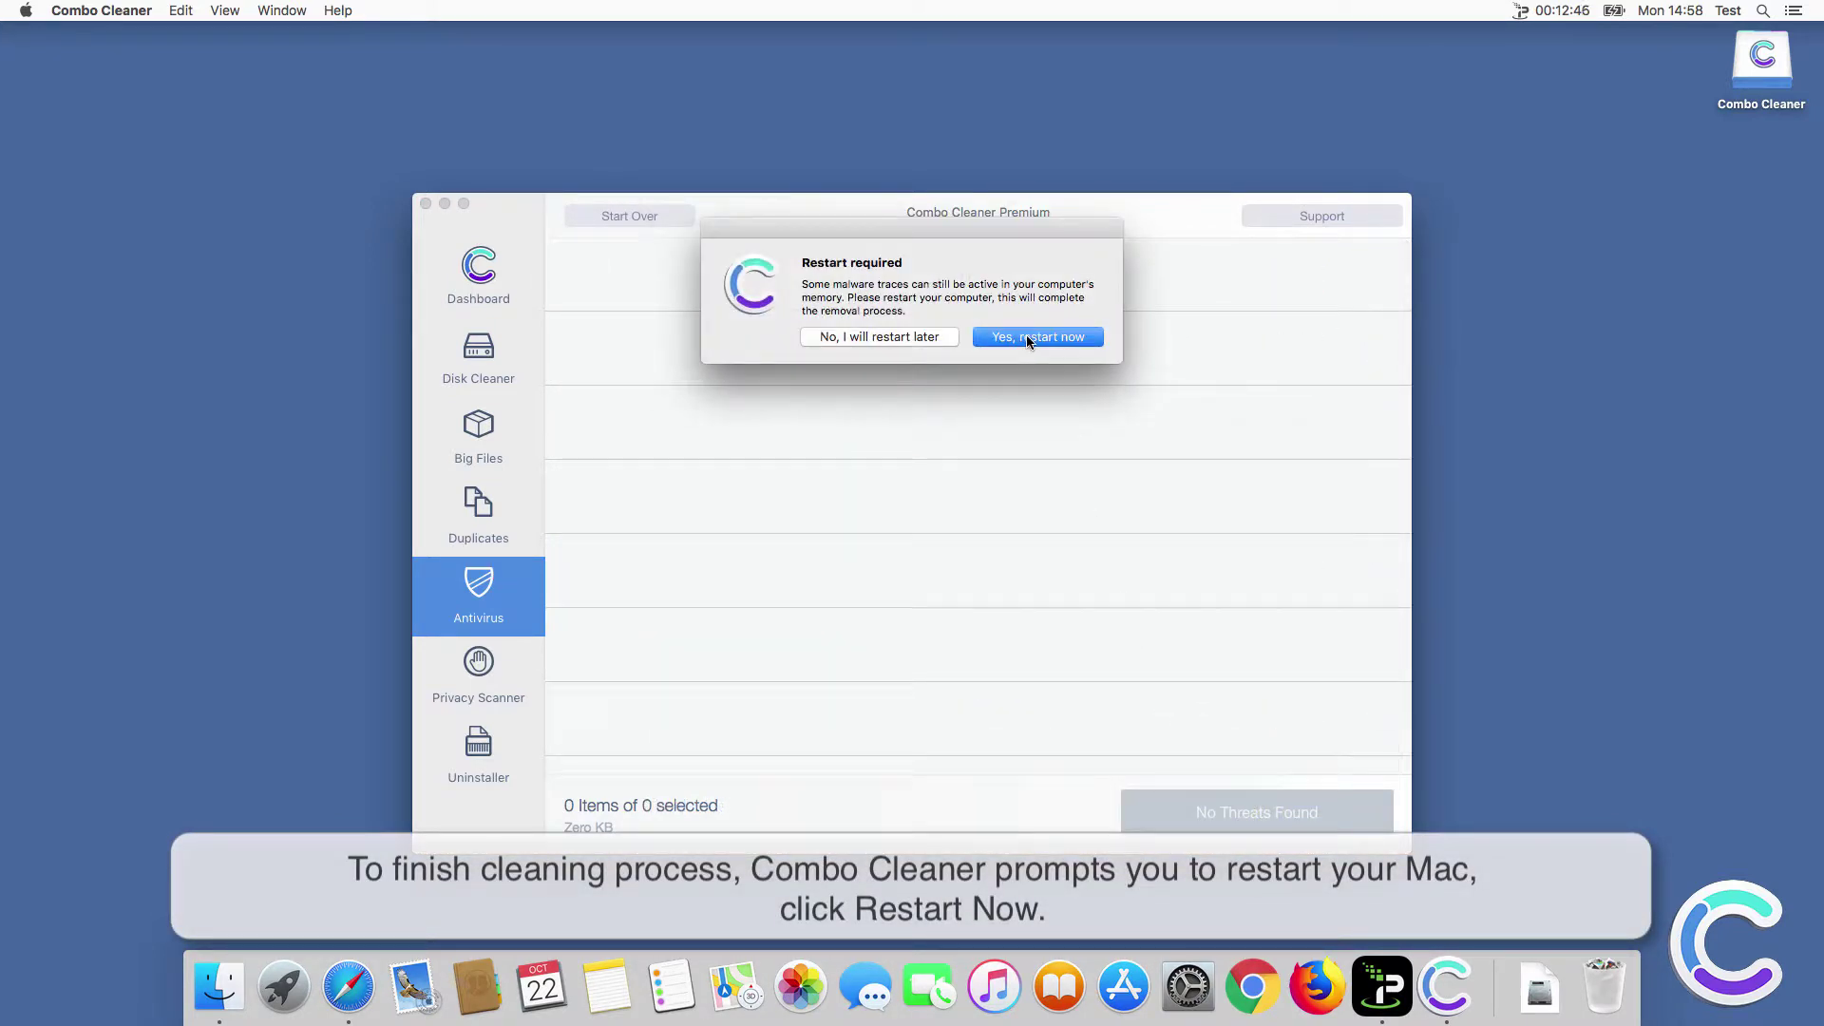
pyautogui.click(1028, 337)
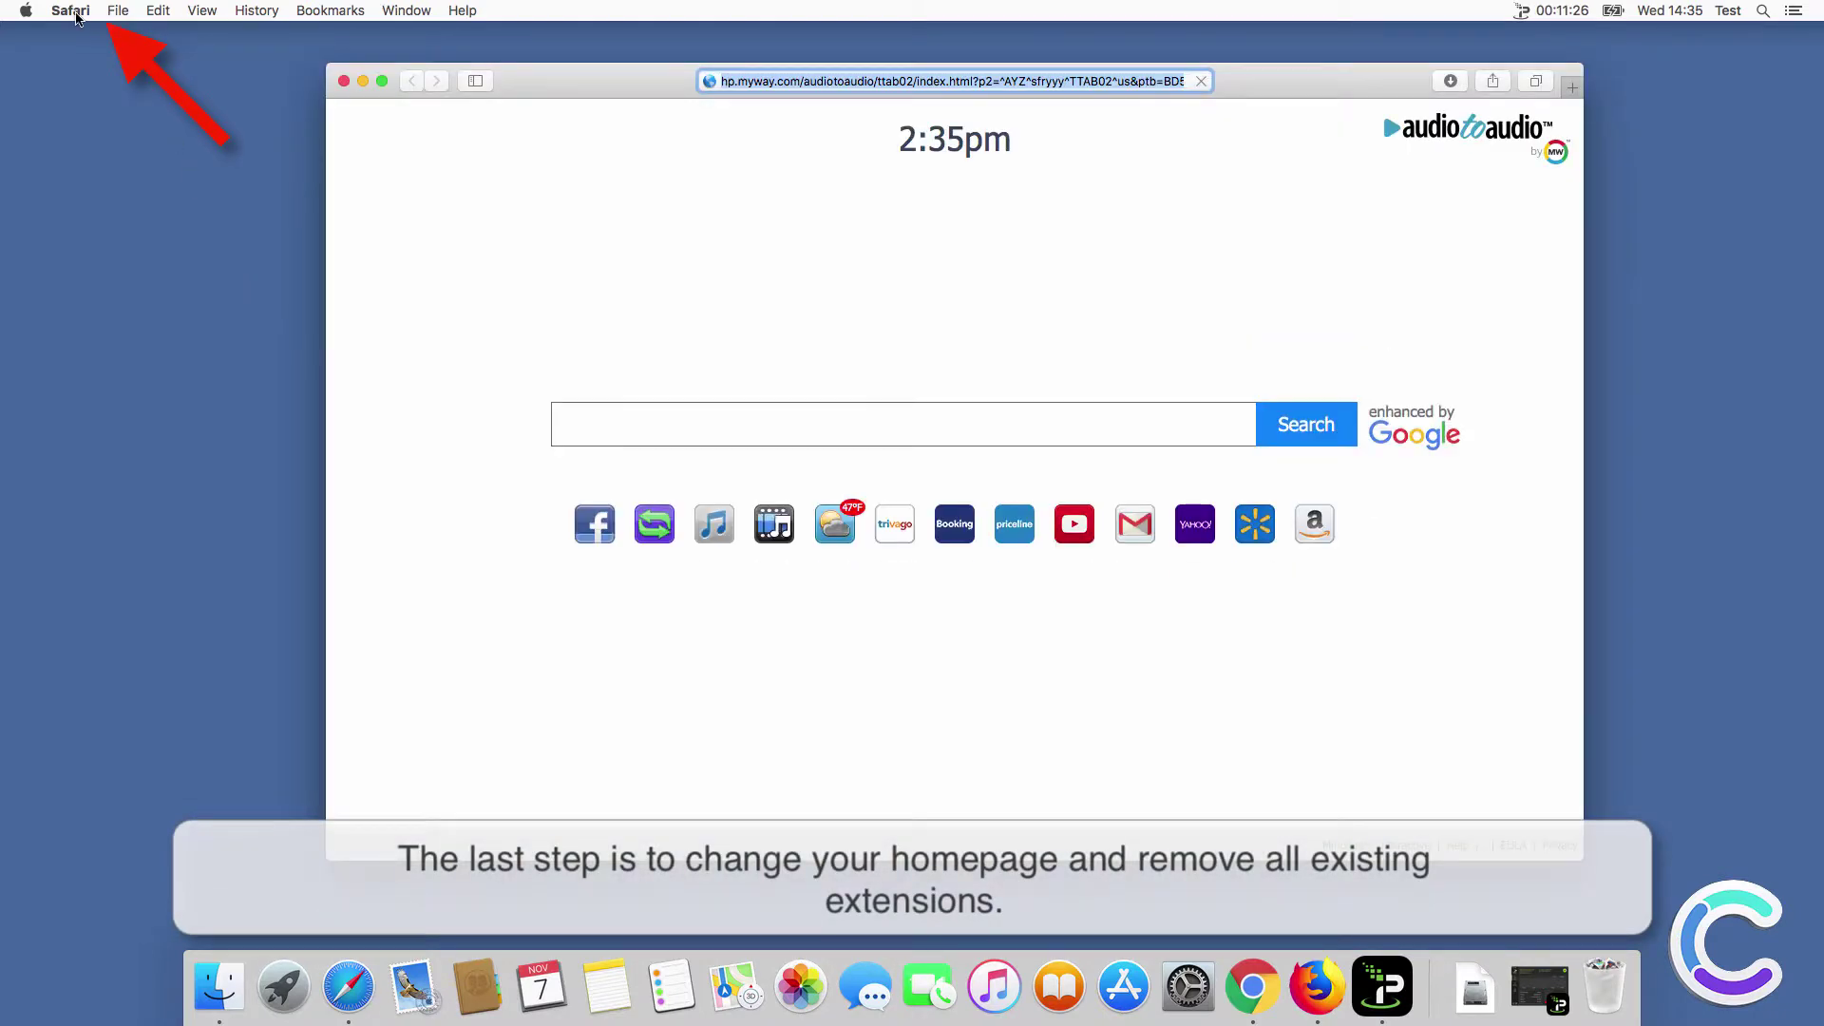
# Uninstall the AudioToAudio extension in Safari's Preferences Extensions pane.
pyautogui.click(76, 12)
pyautogui.click(100, 82)
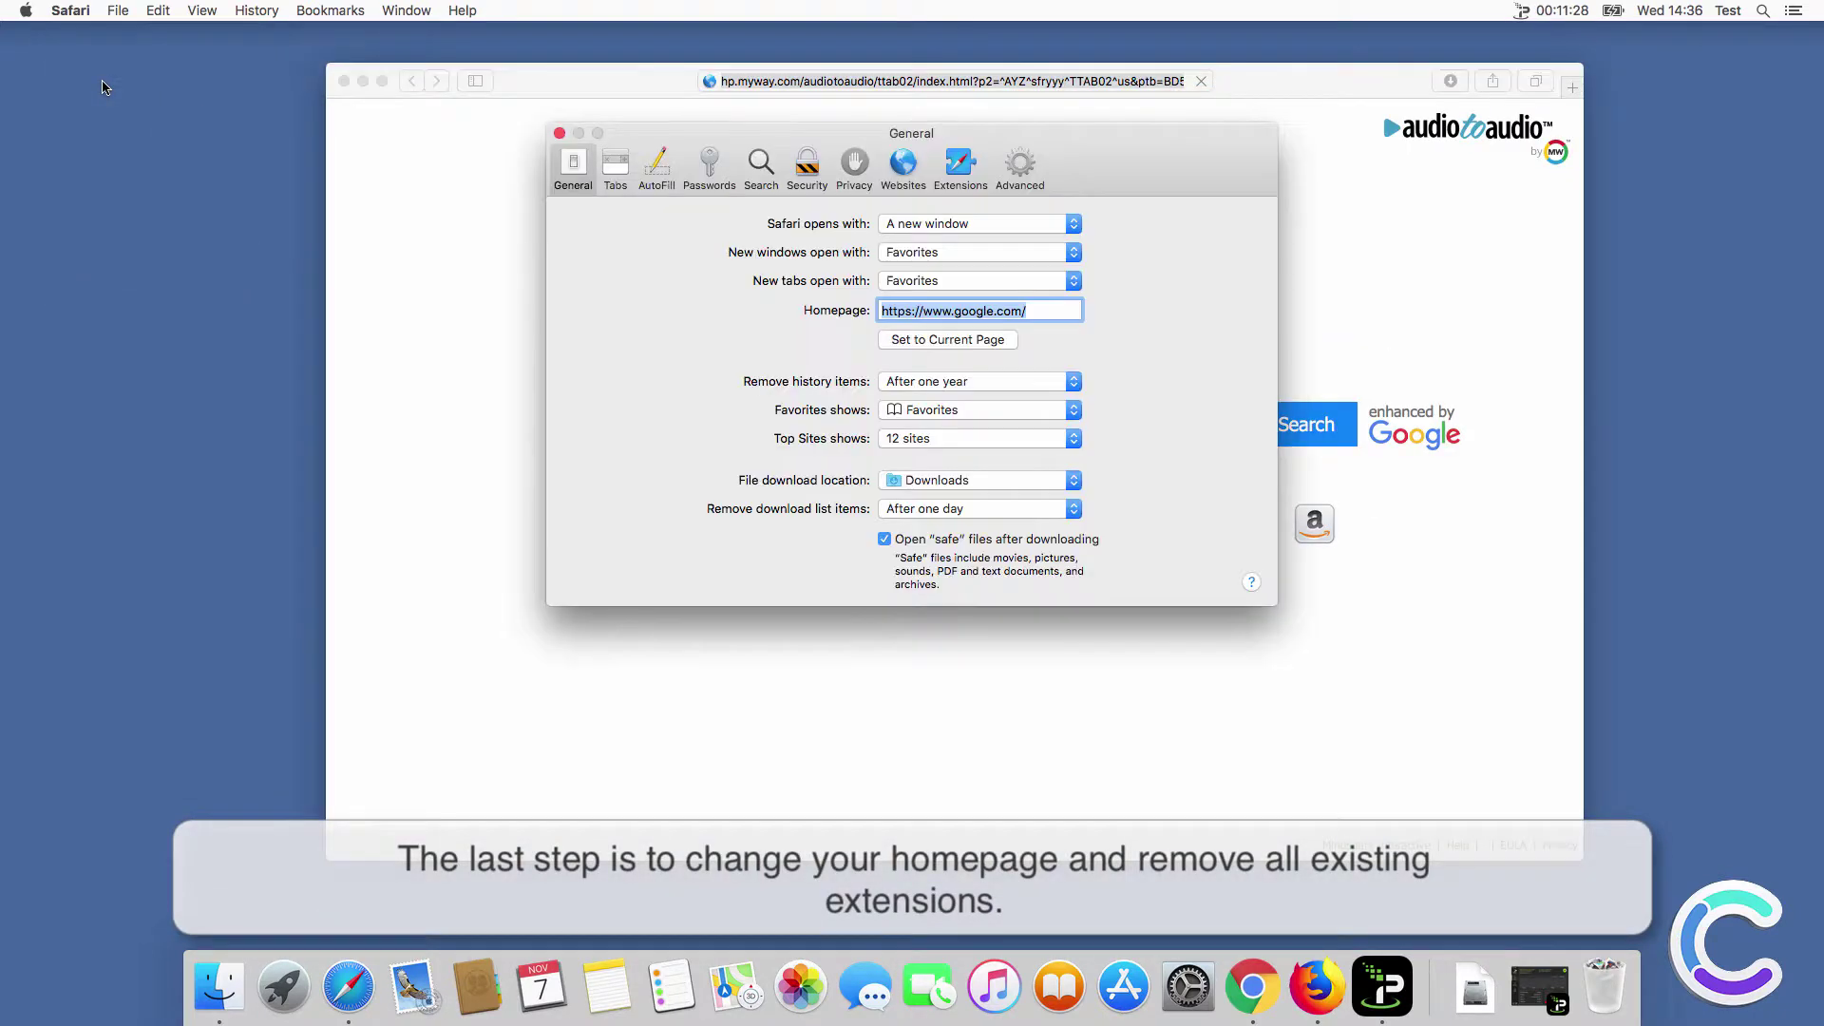
pyautogui.click(956, 169)
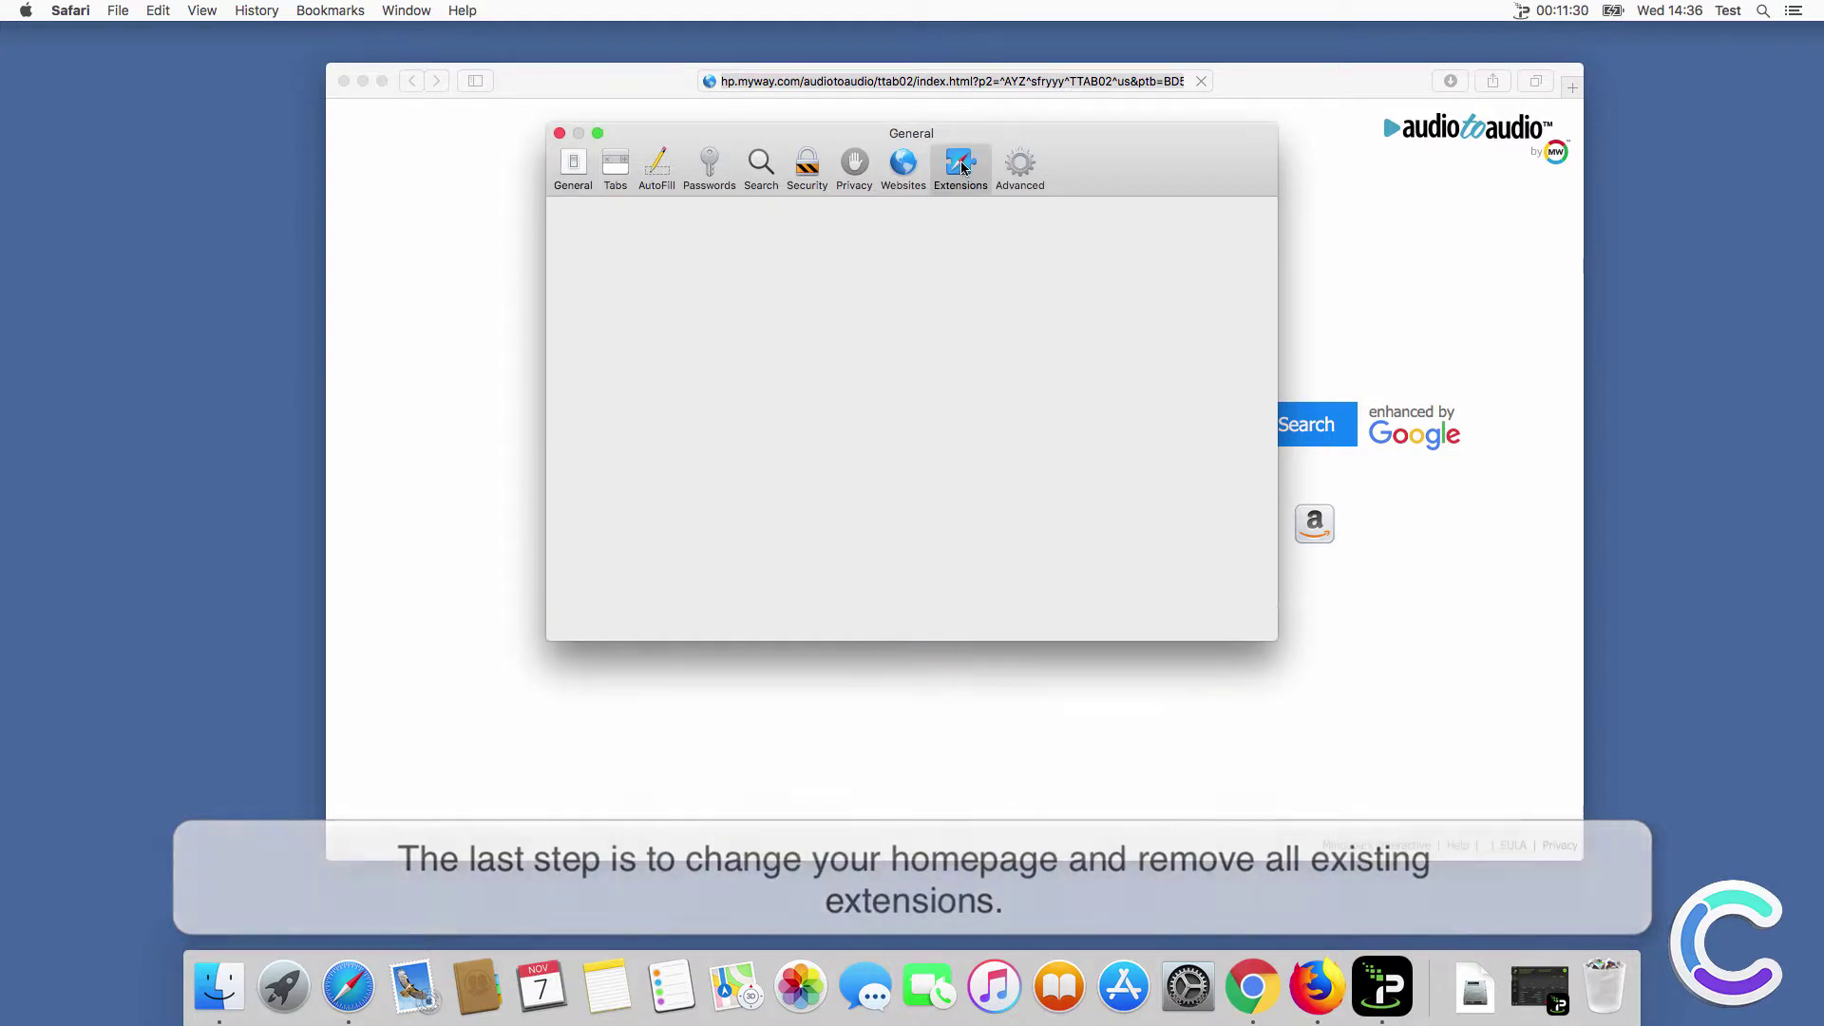
pyautogui.click(861, 296)
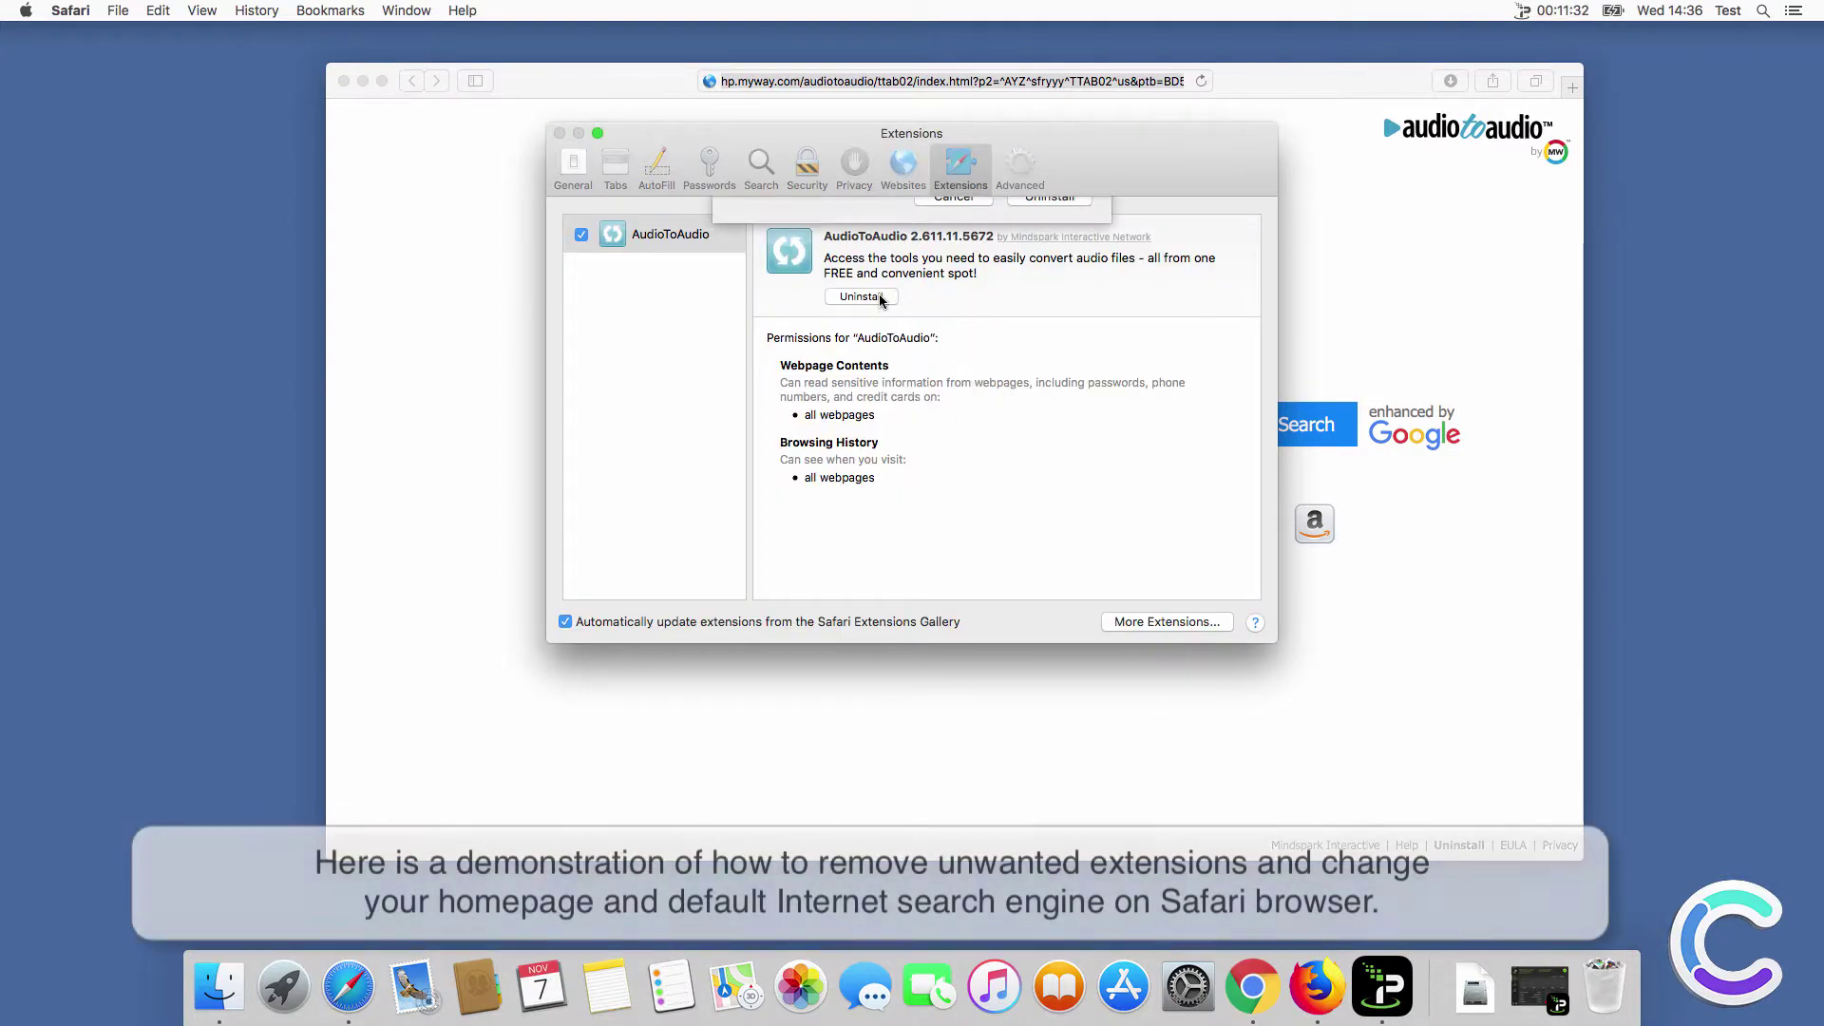
pyautogui.click(1057, 291)
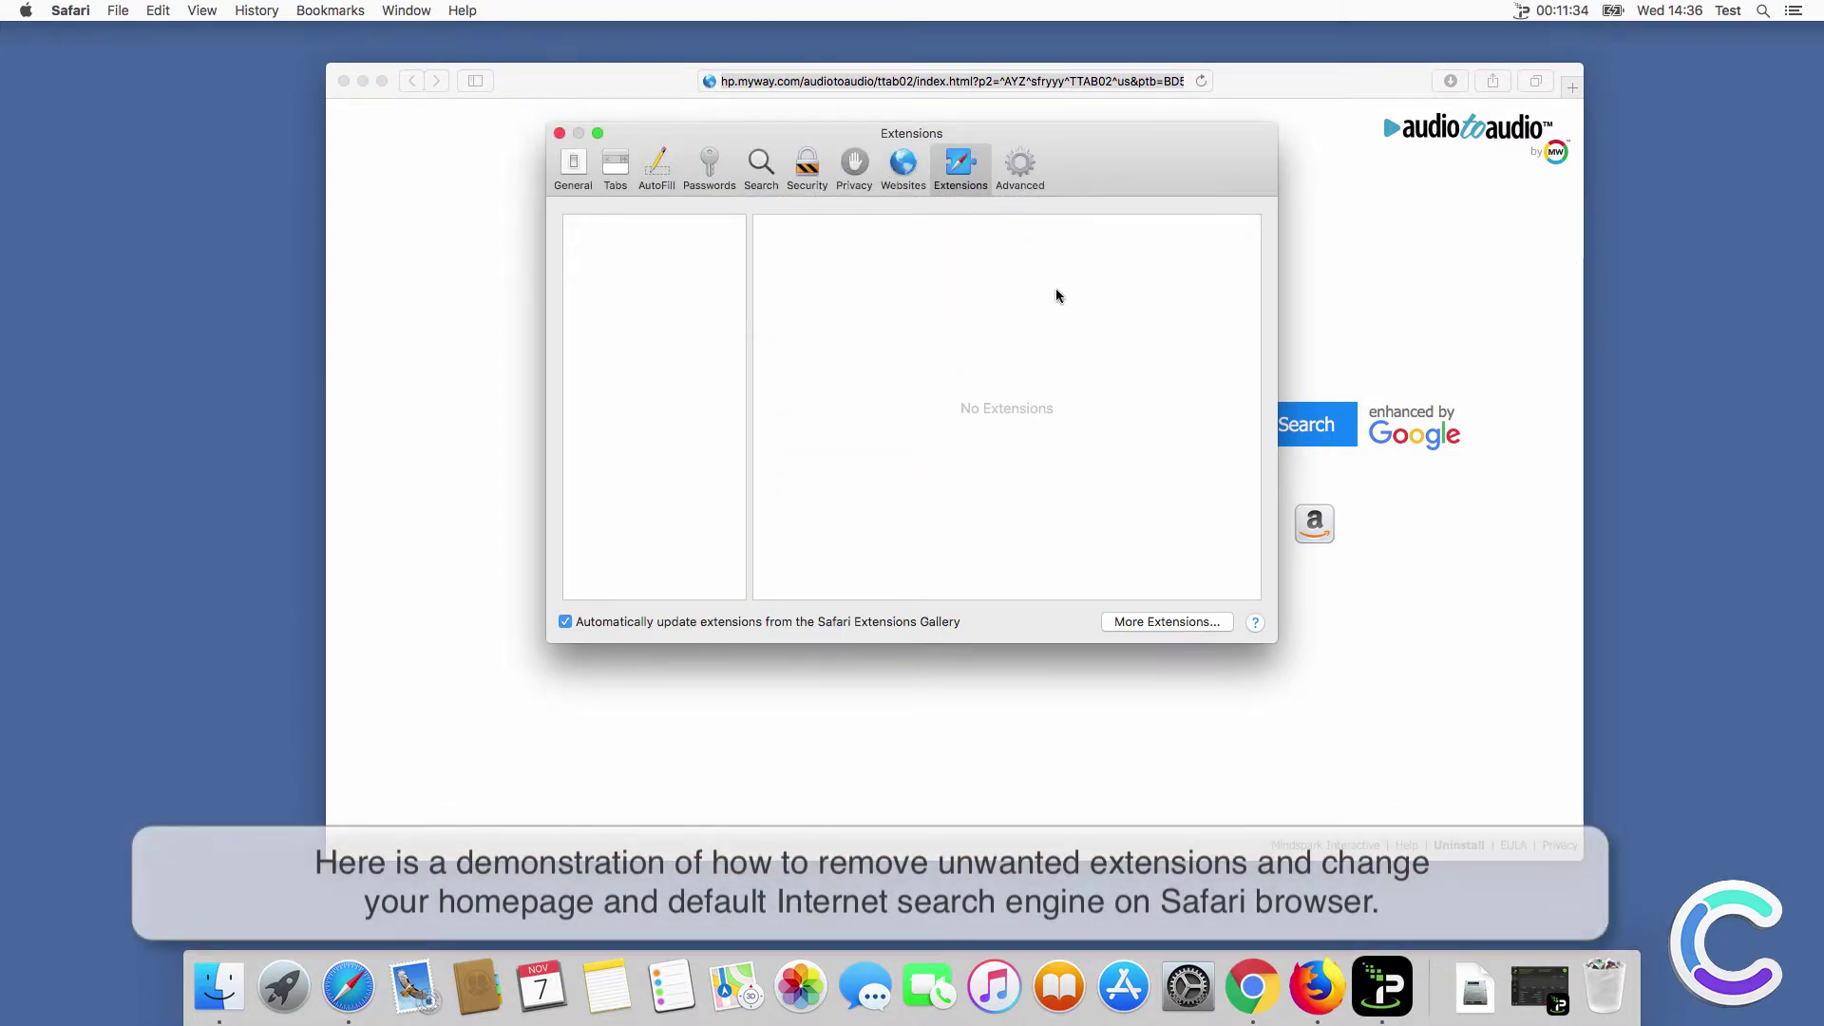
# Keep Google as Safari's search engine.
pyautogui.click(766, 164)
pyautogui.click(853, 226)
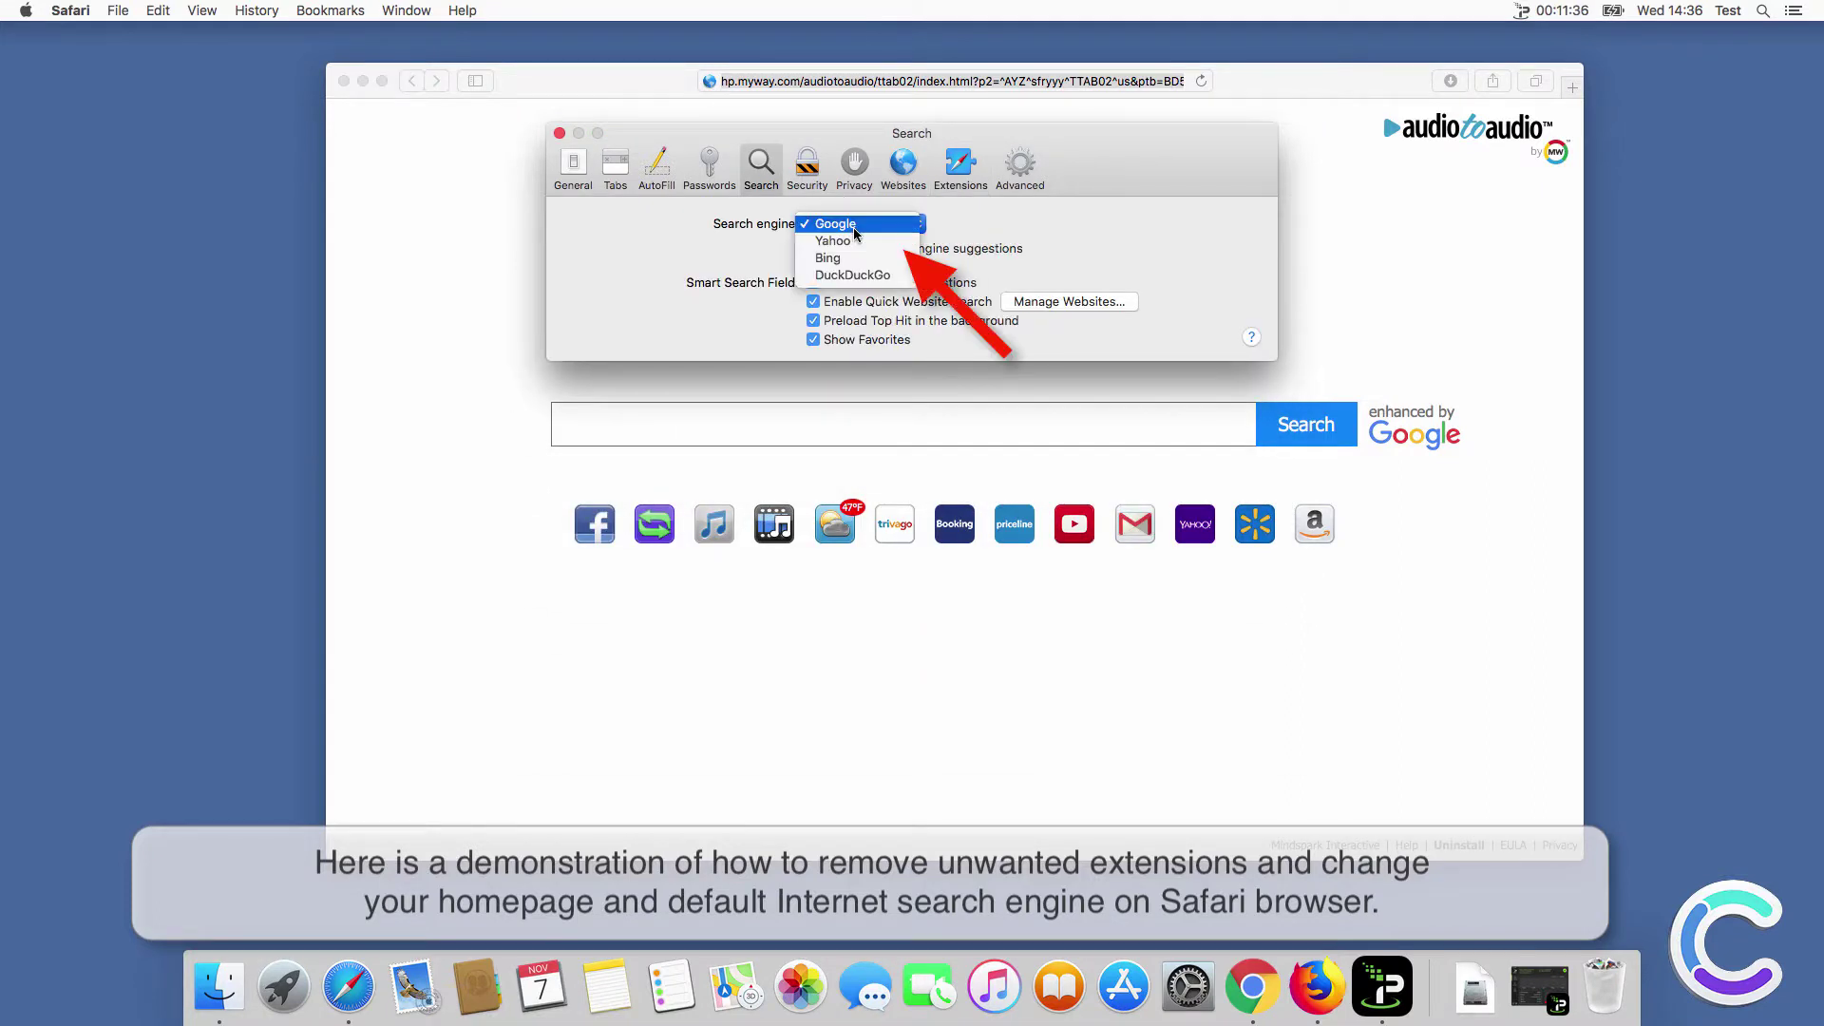
pyautogui.click(853, 225)
# Make new Safari tabs and windows open with Homepage, then close Preferences.
pyautogui.click(575, 166)
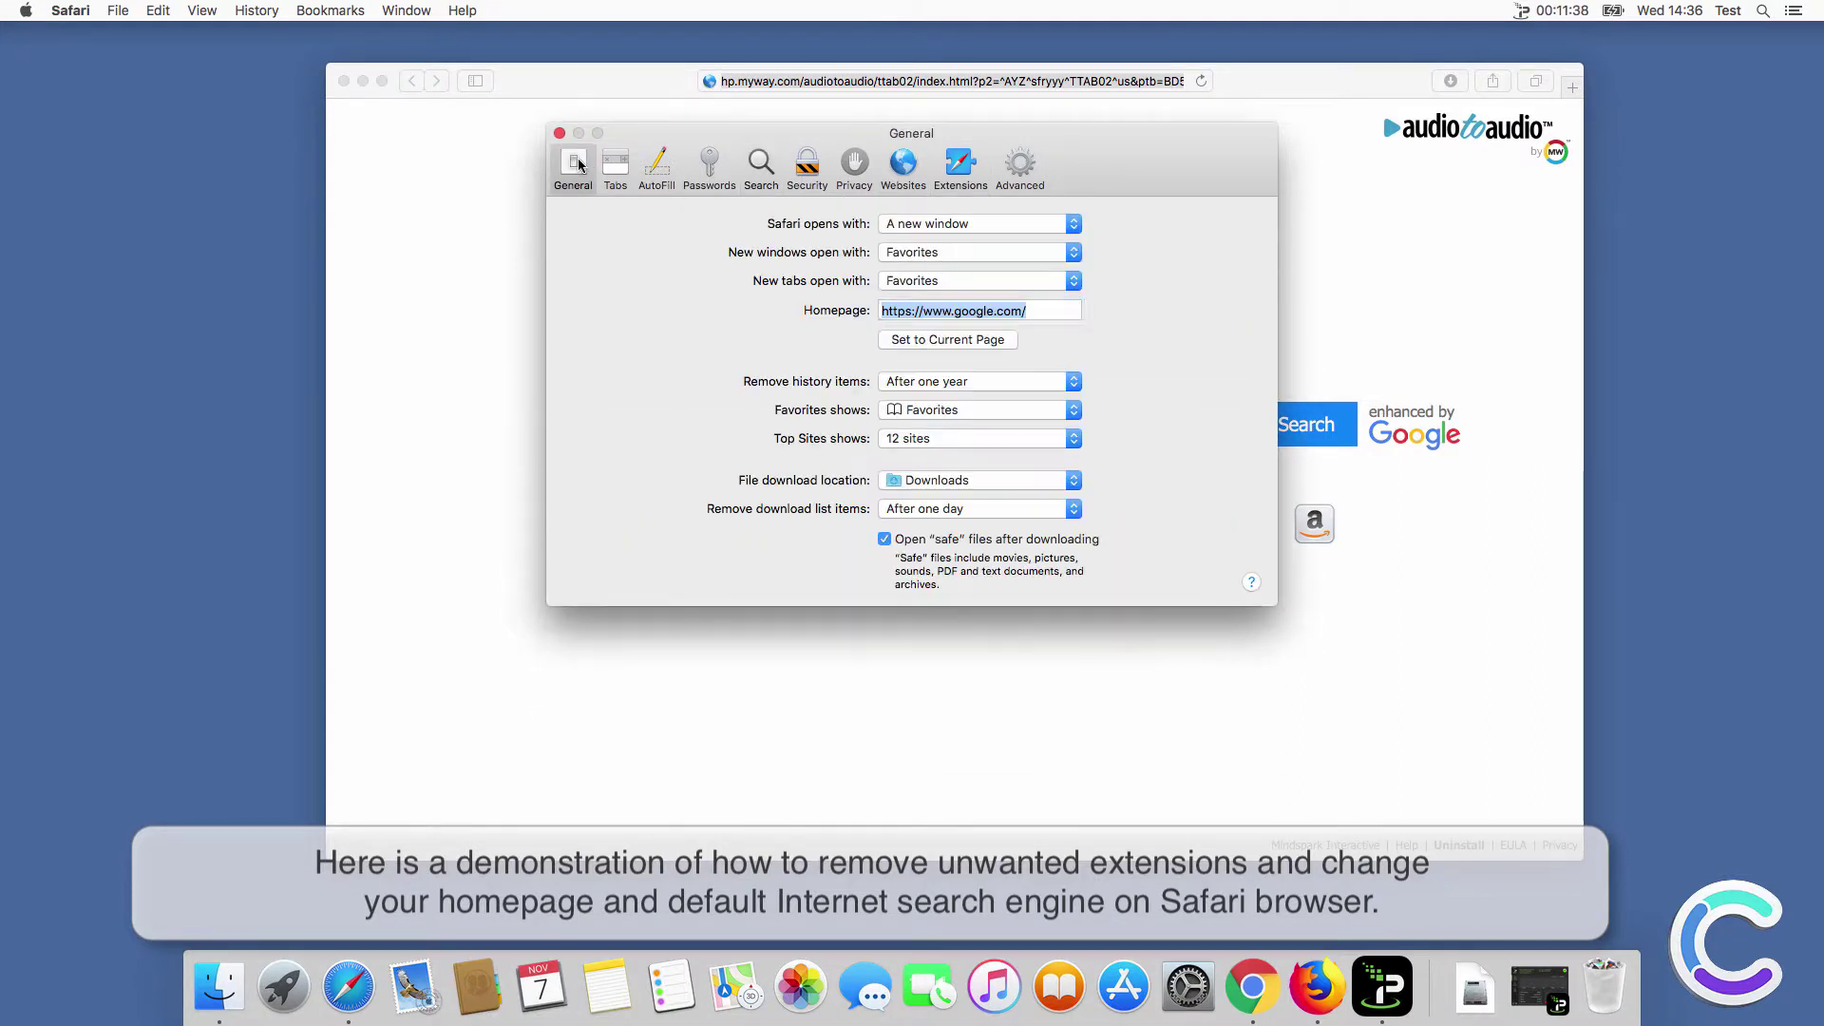
pyautogui.click(980, 278)
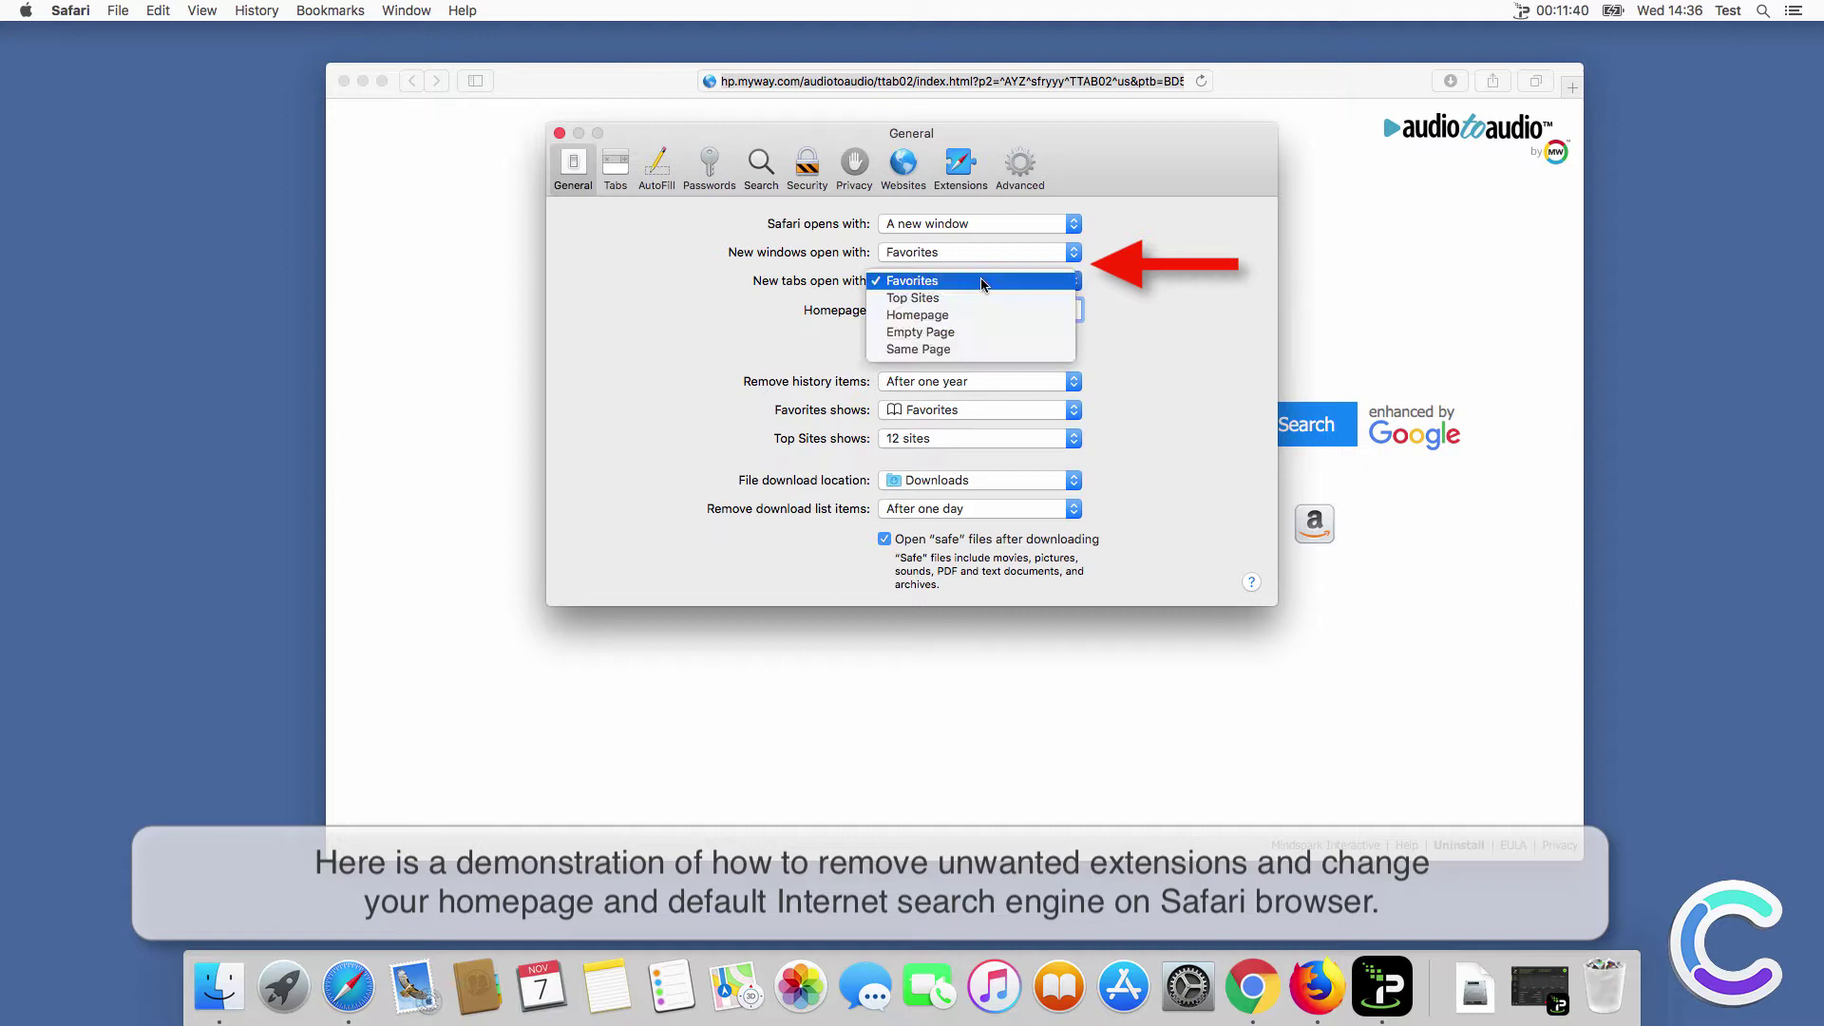
pyautogui.click(978, 314)
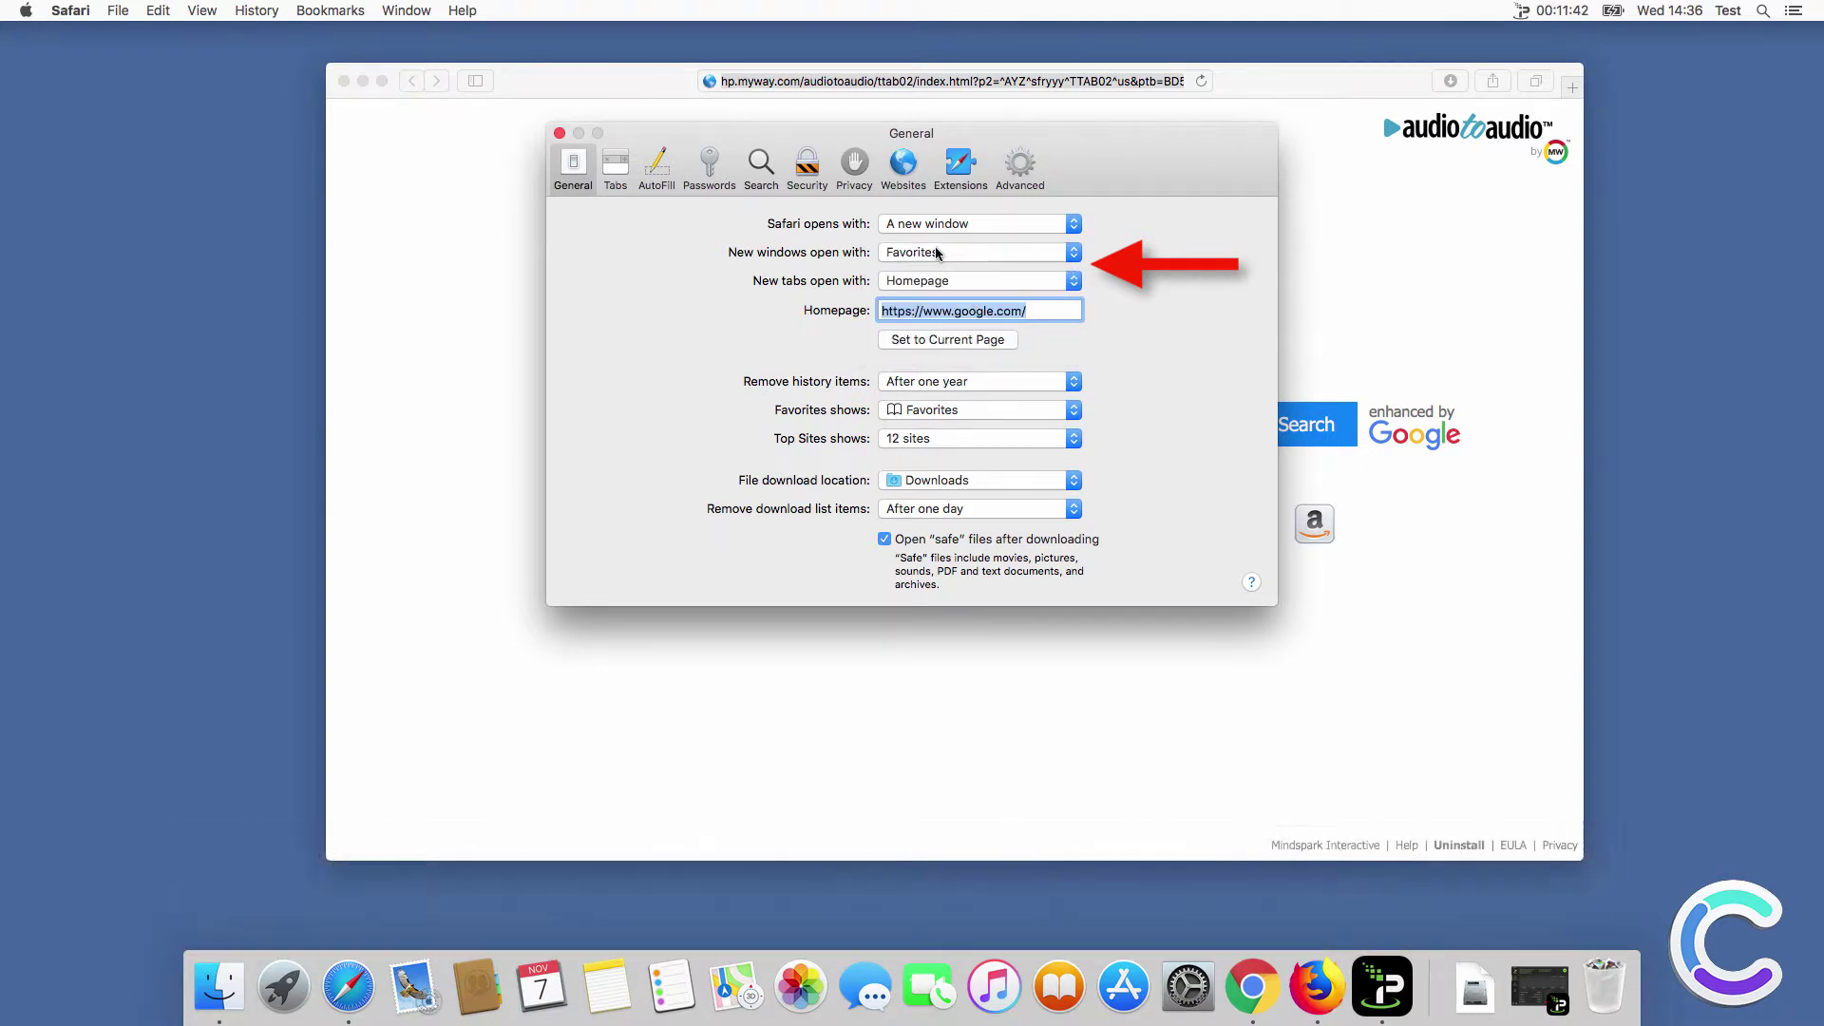
pyautogui.click(940, 253)
pyautogui.click(941, 288)
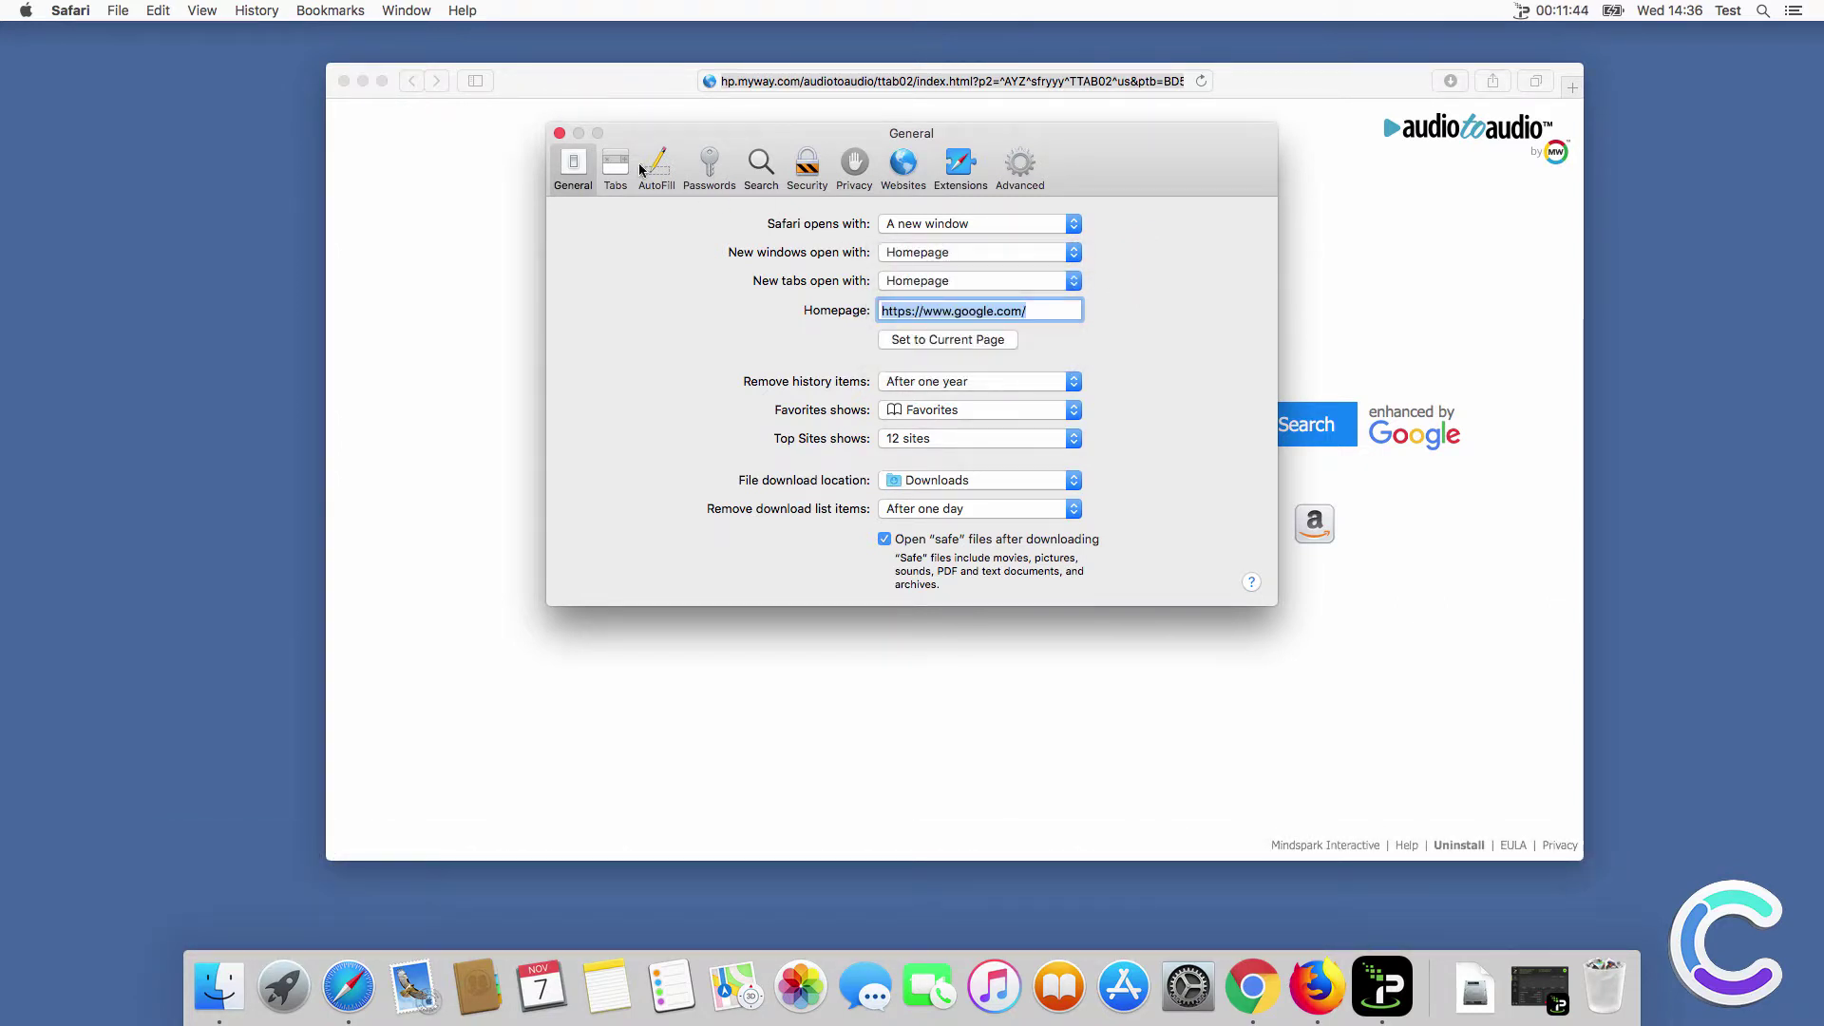
pyautogui.click(557, 133)
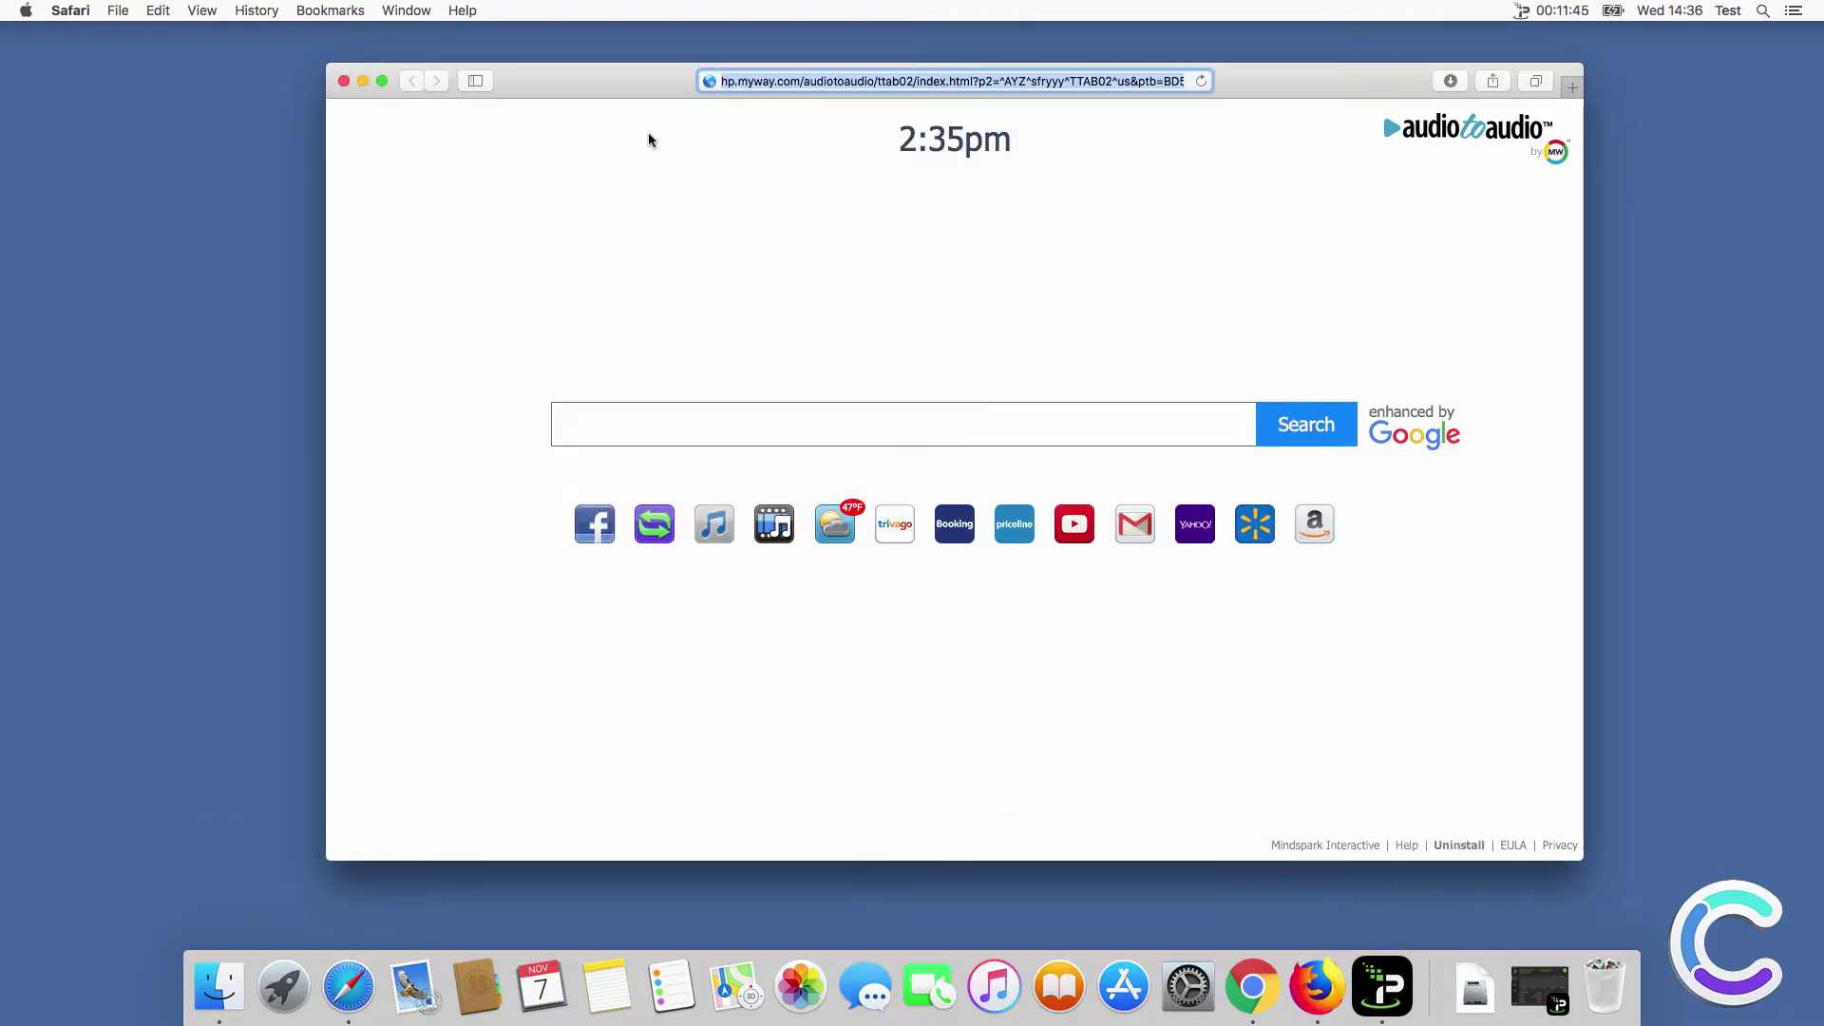
# Confirm a new Safari tab opens Google and 'search query' returns Google results, then switch to Chrome.
pyautogui.click(1571, 87)
pyautogui.click(963, 87)
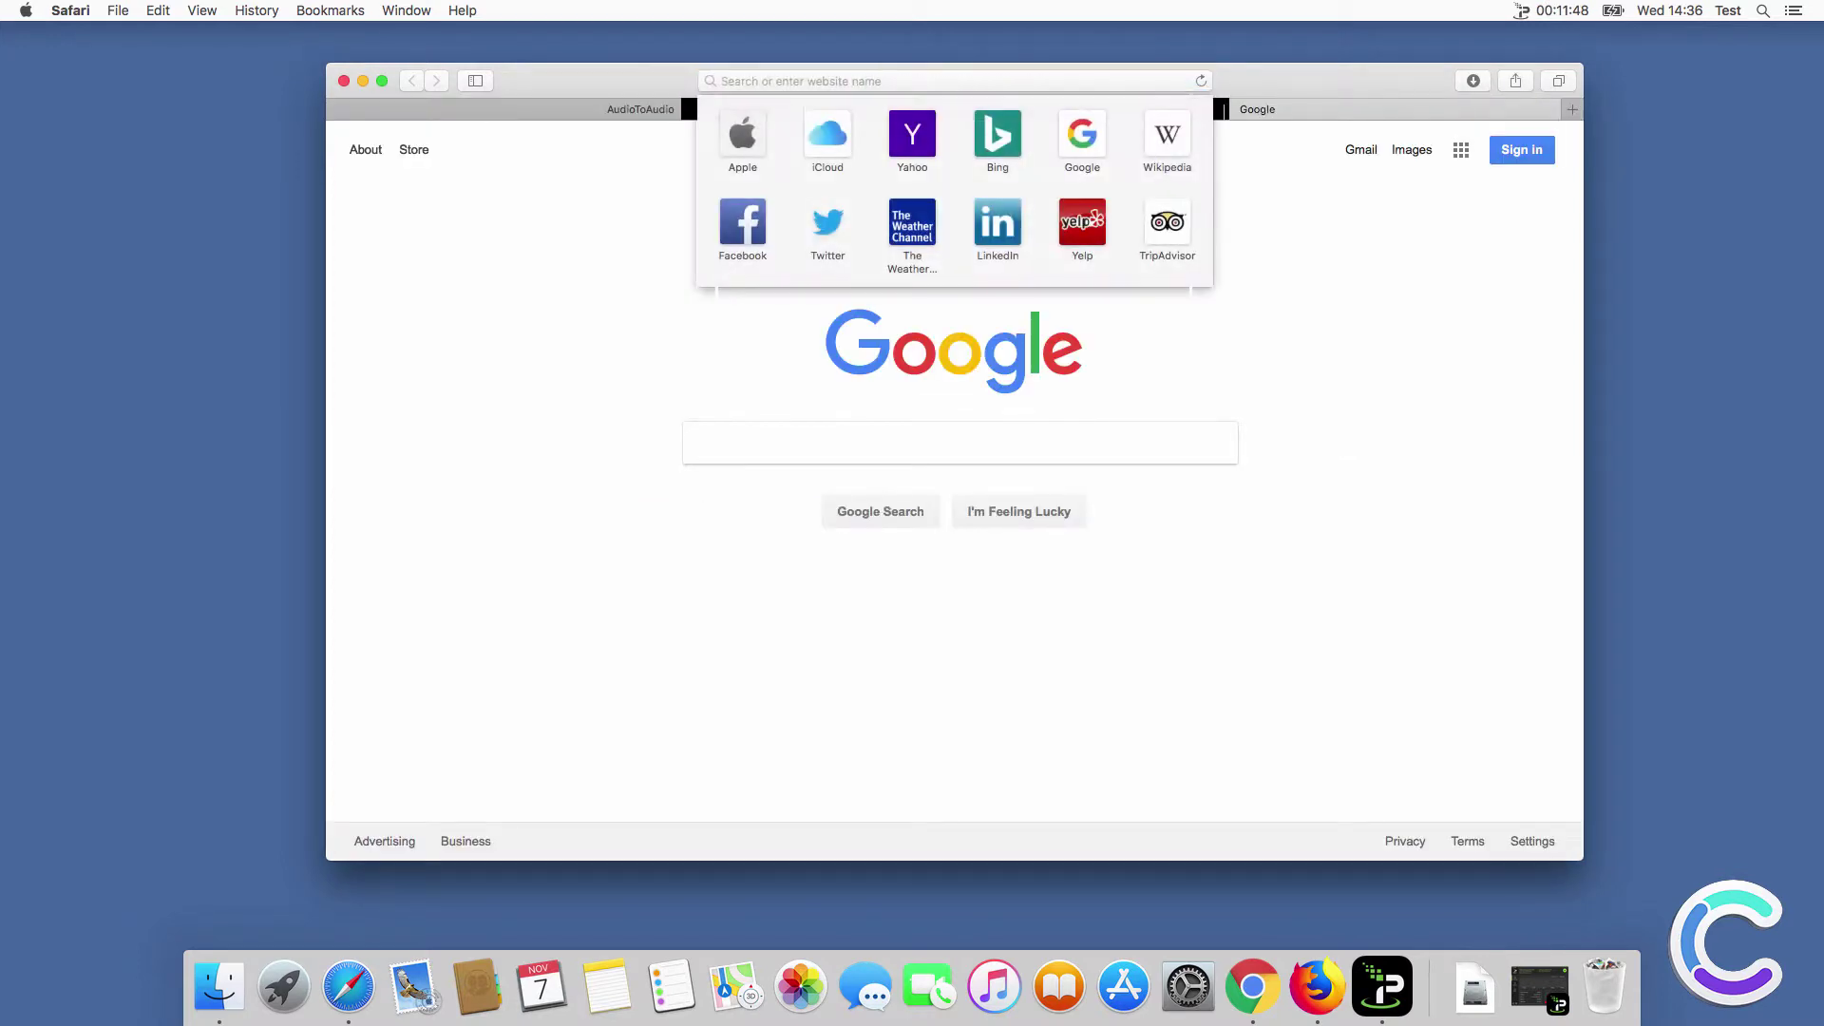
pyautogui.write('search query')
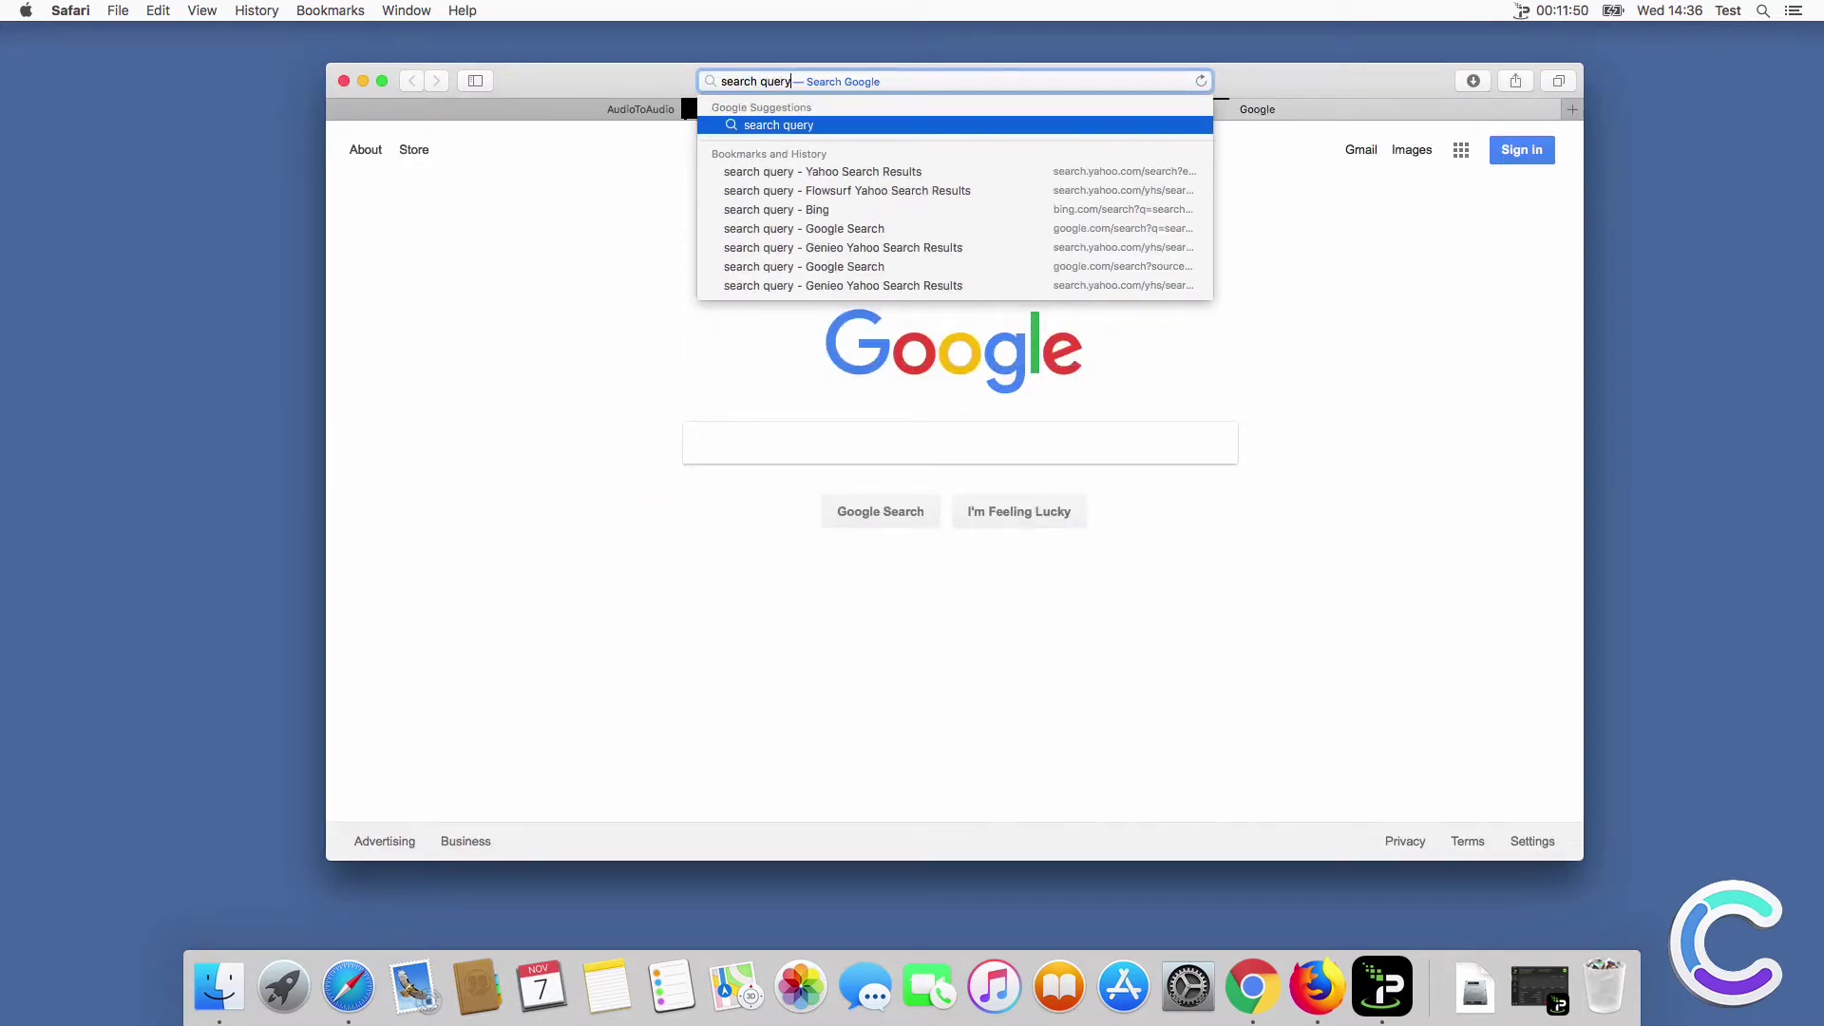
pyautogui.press('Return')
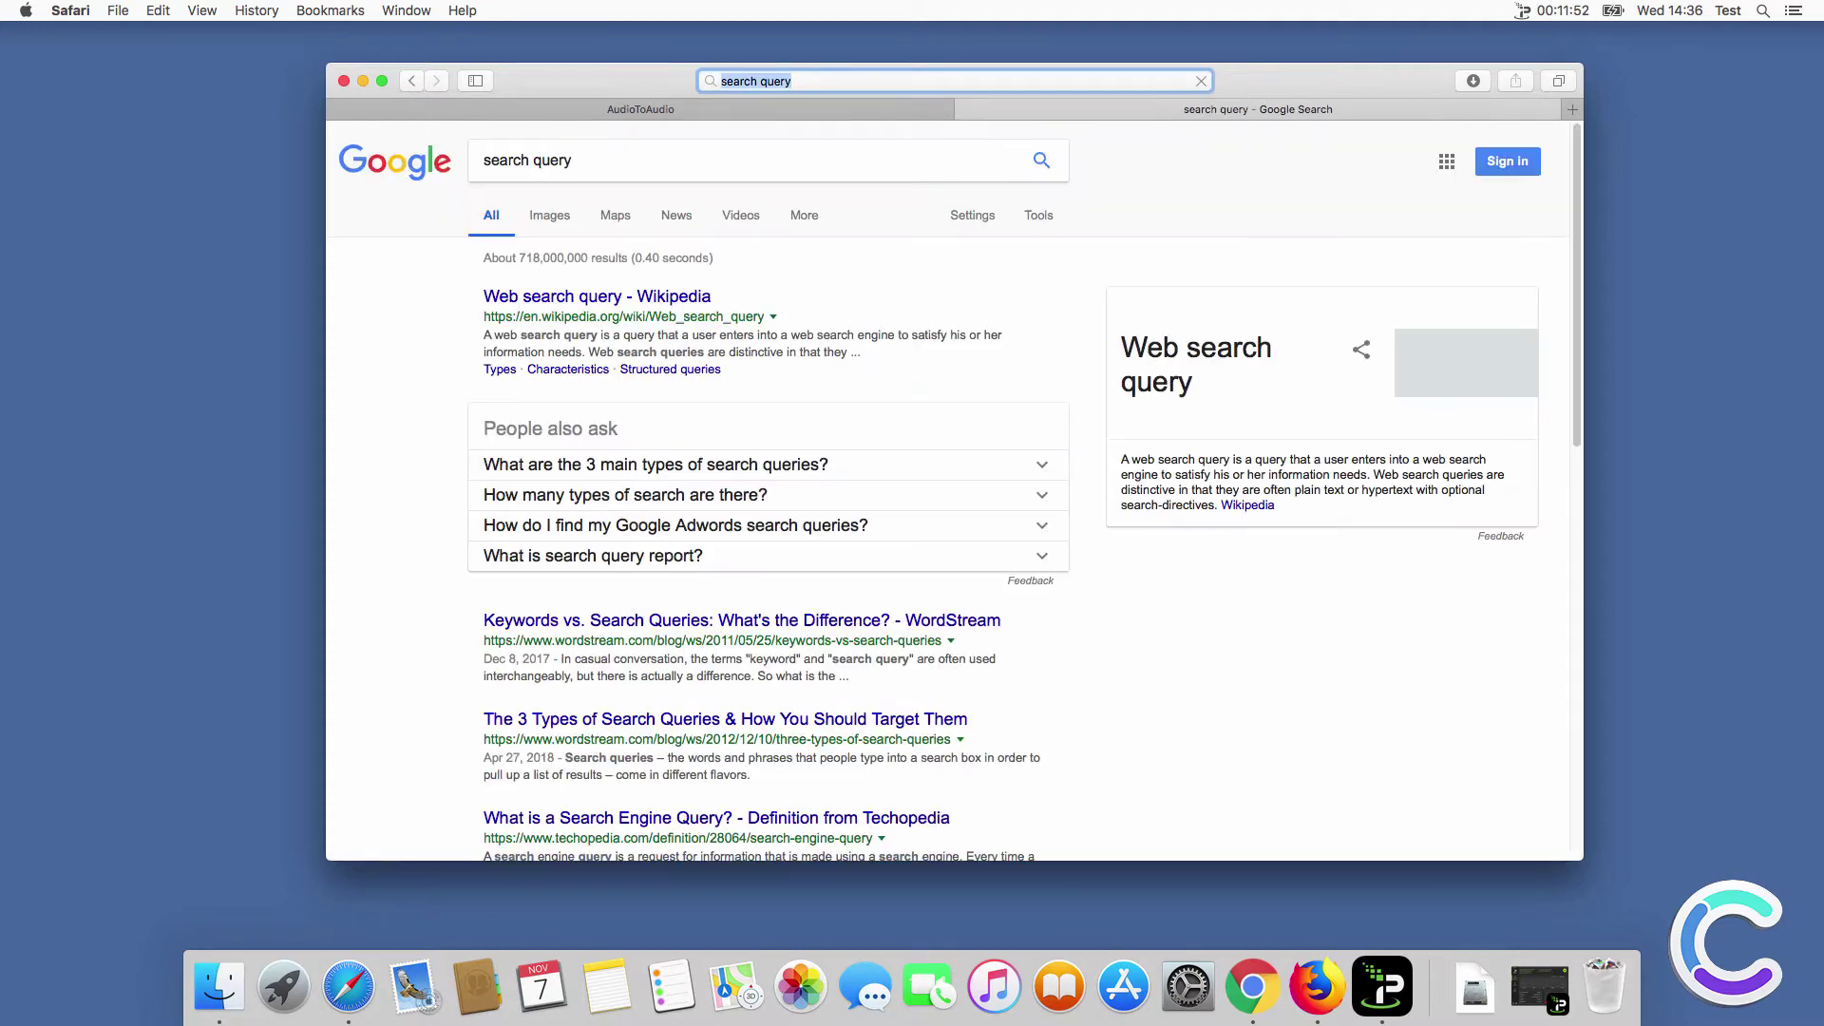
pyautogui.click(344, 81)
pyautogui.click(1252, 988)
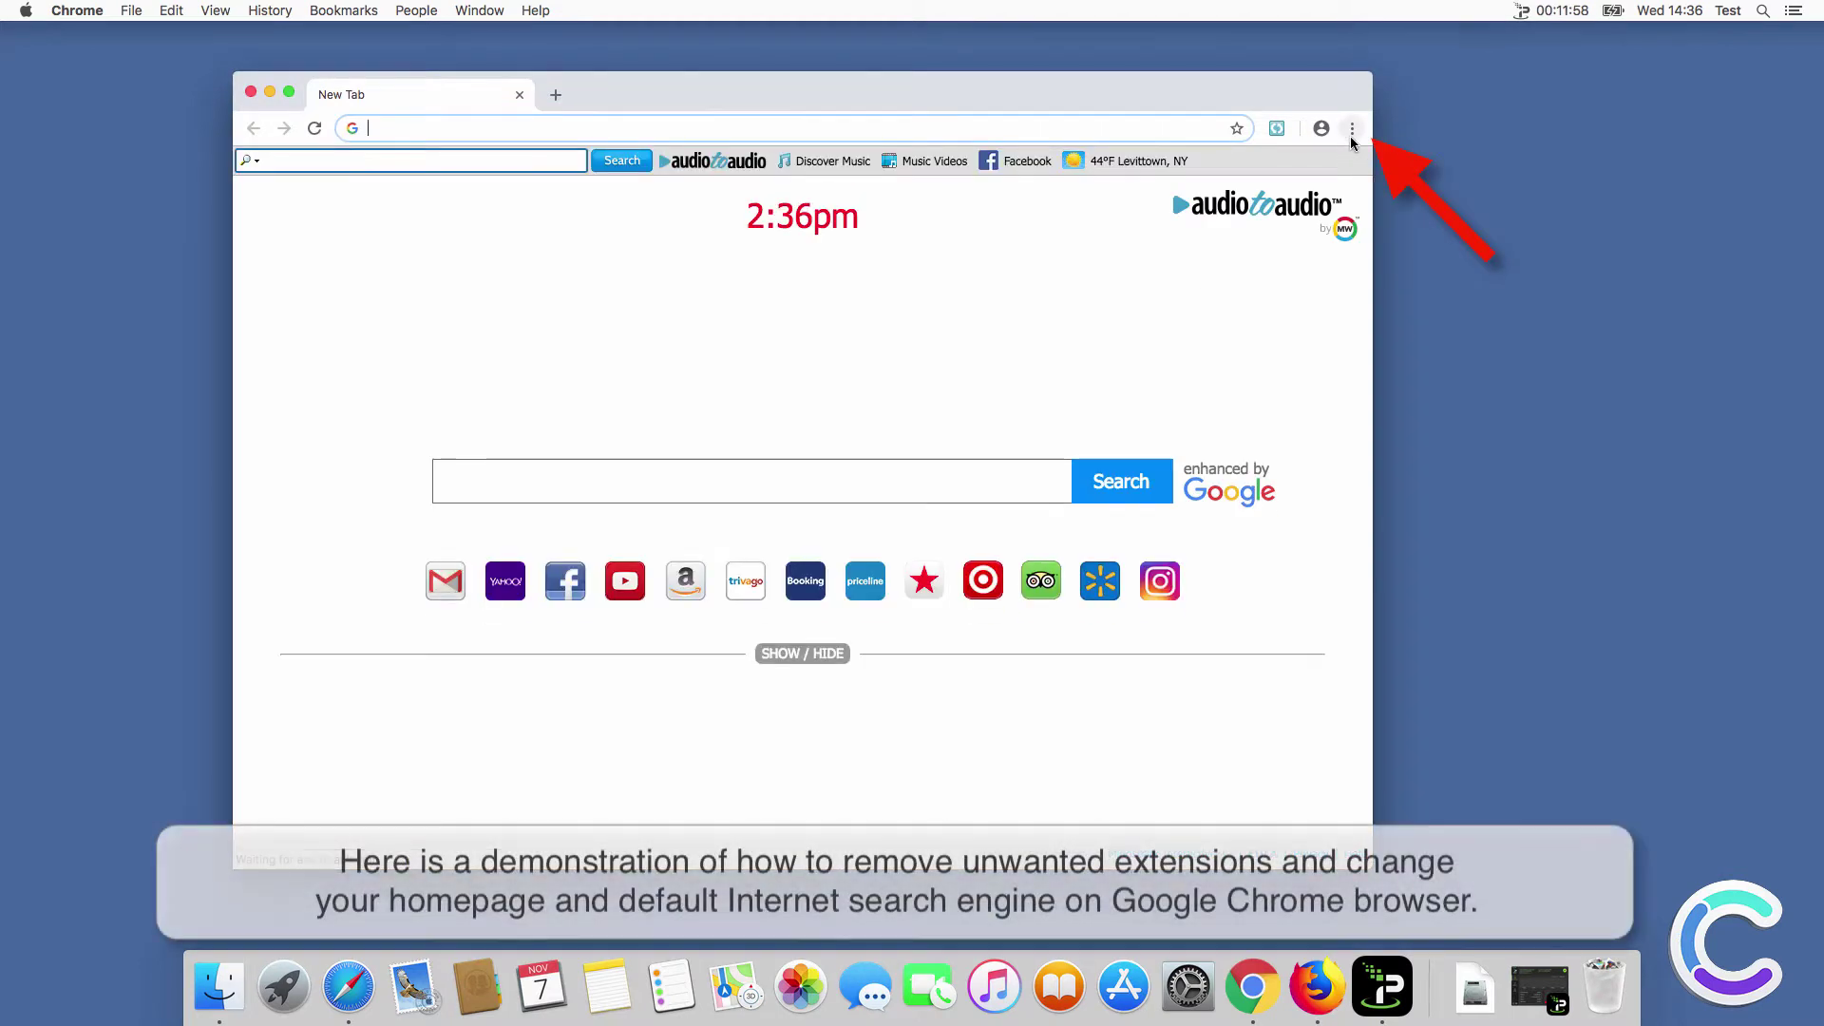
# Remove the AudioToAudio extension via More Tools > Extensions, then open Chrome's Settings page.
pyautogui.click(1351, 130)
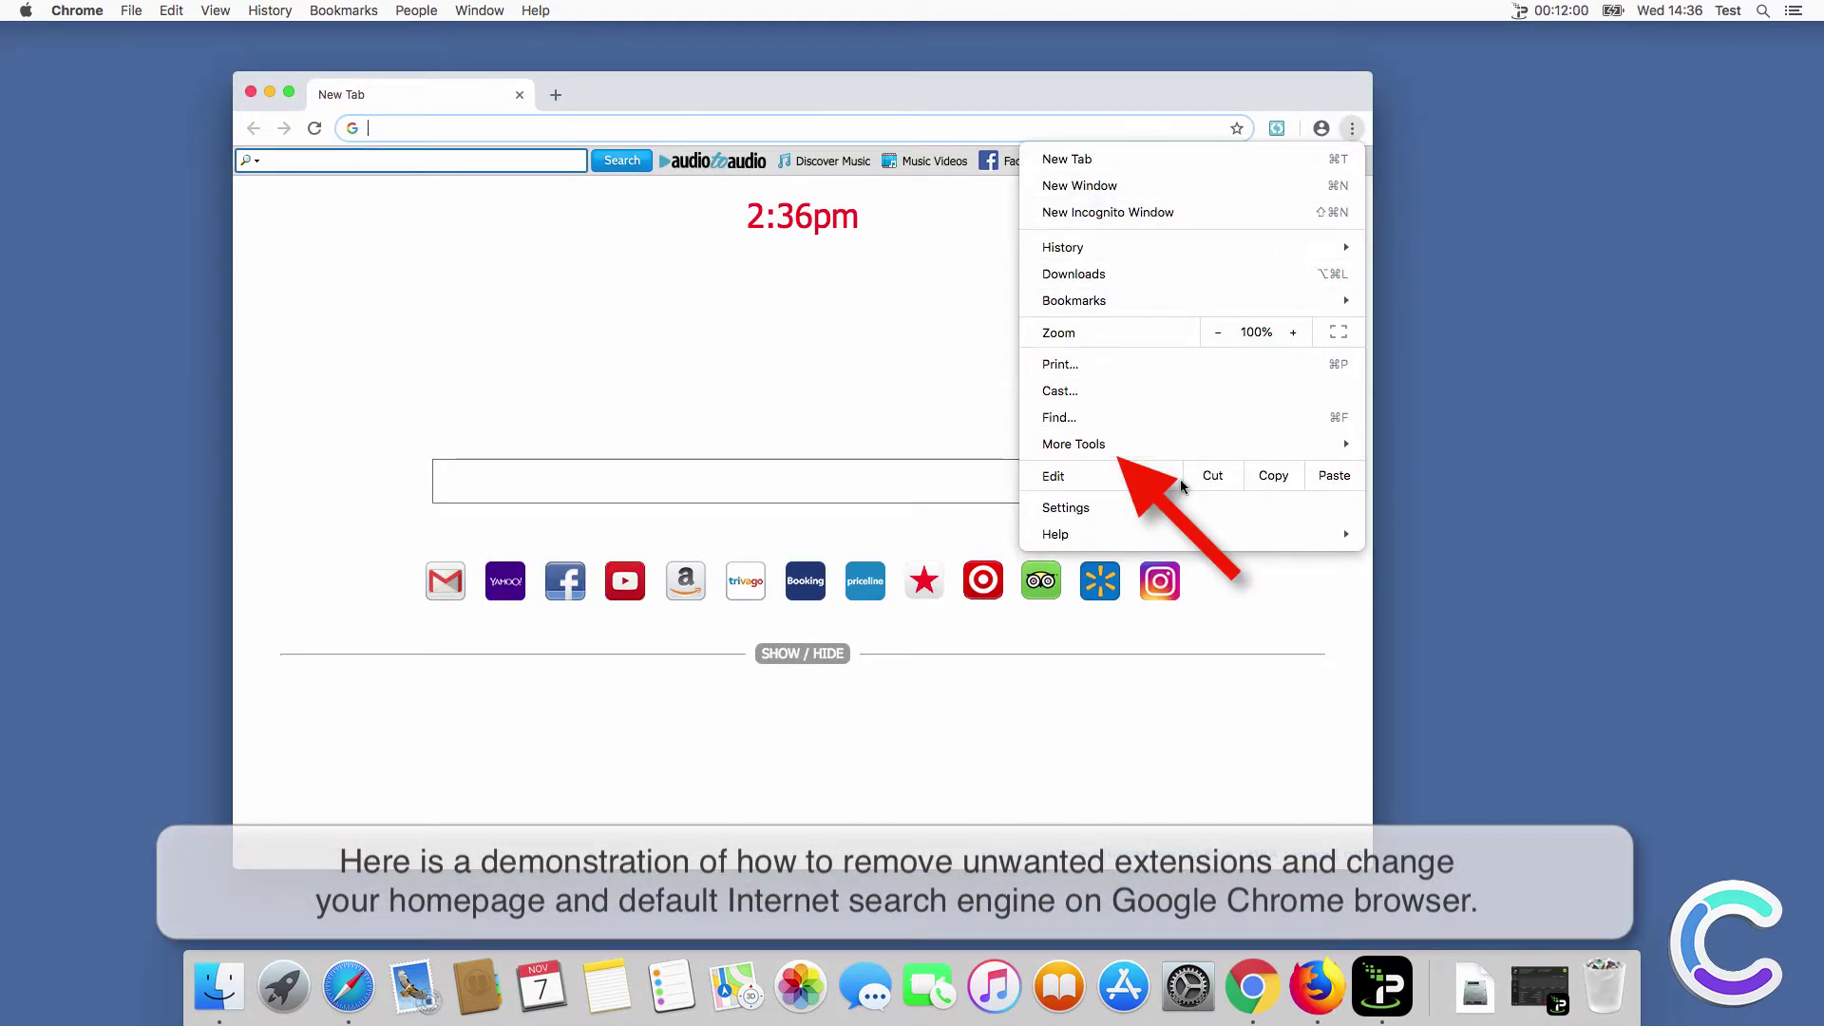
pyautogui.moveTo(1141, 448)
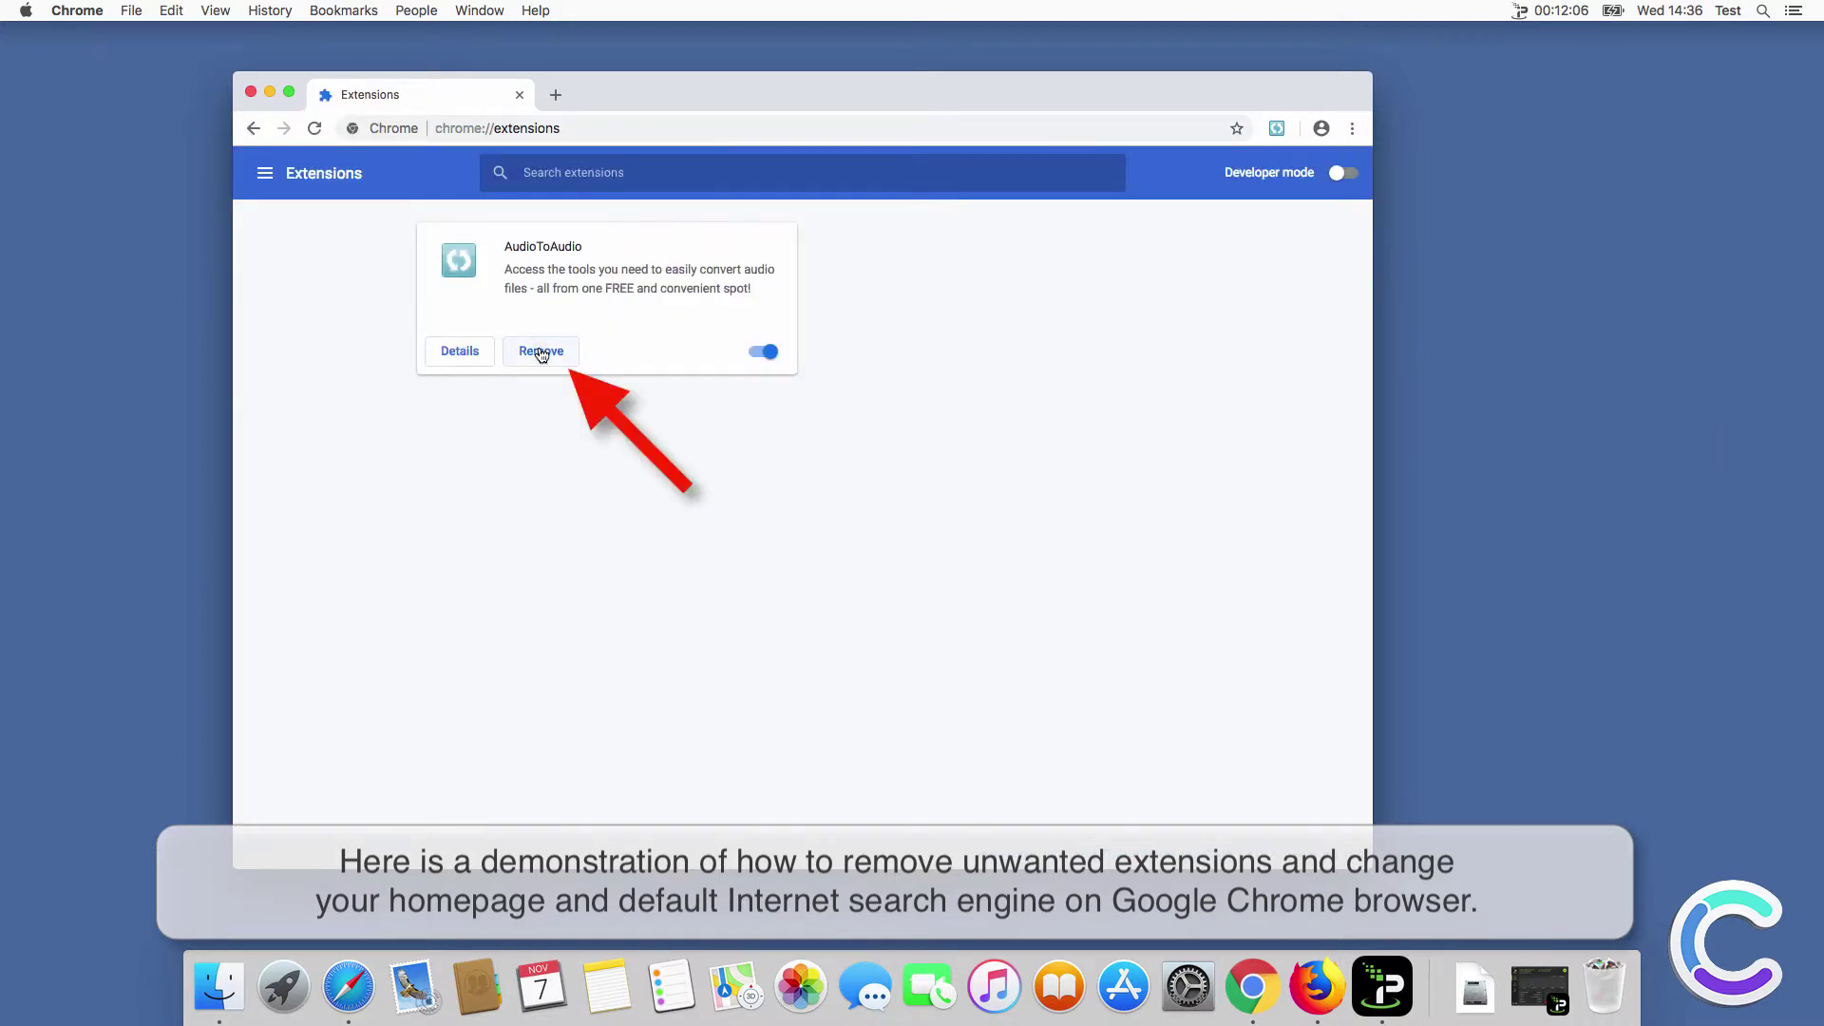
pyautogui.click(542, 353)
pyautogui.click(907, 253)
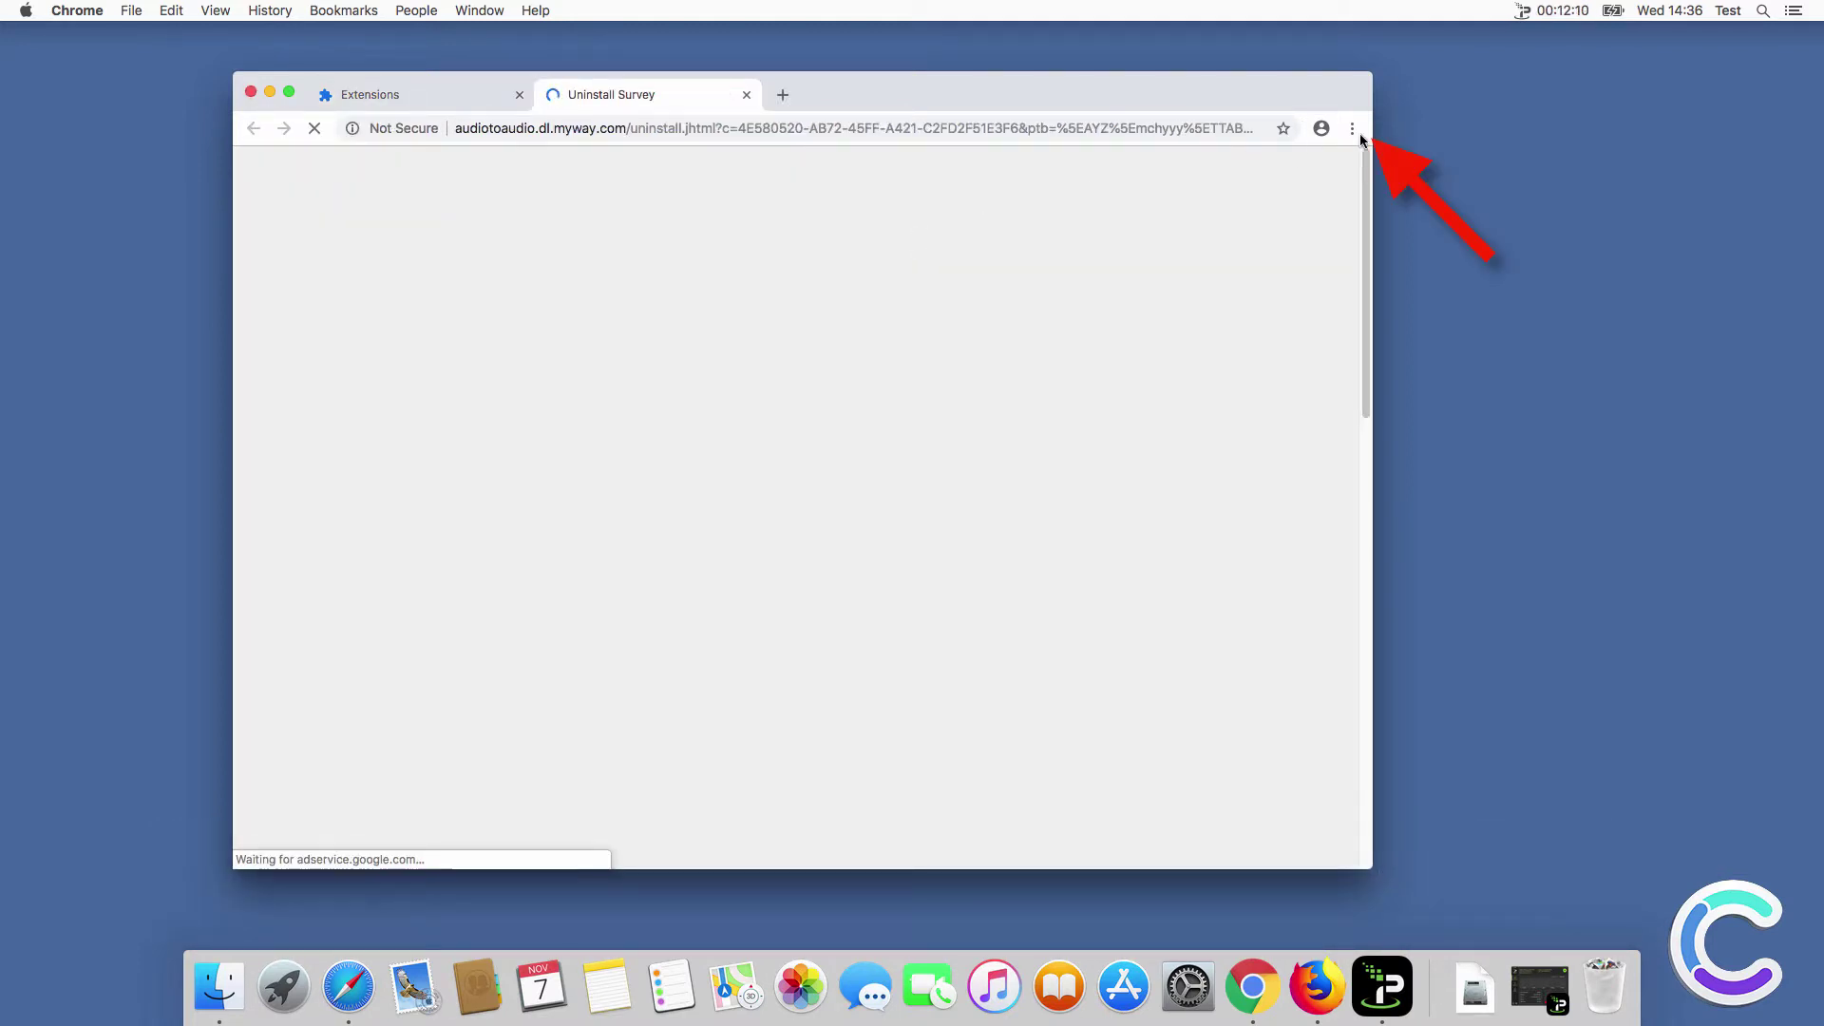
pyautogui.click(1352, 128)
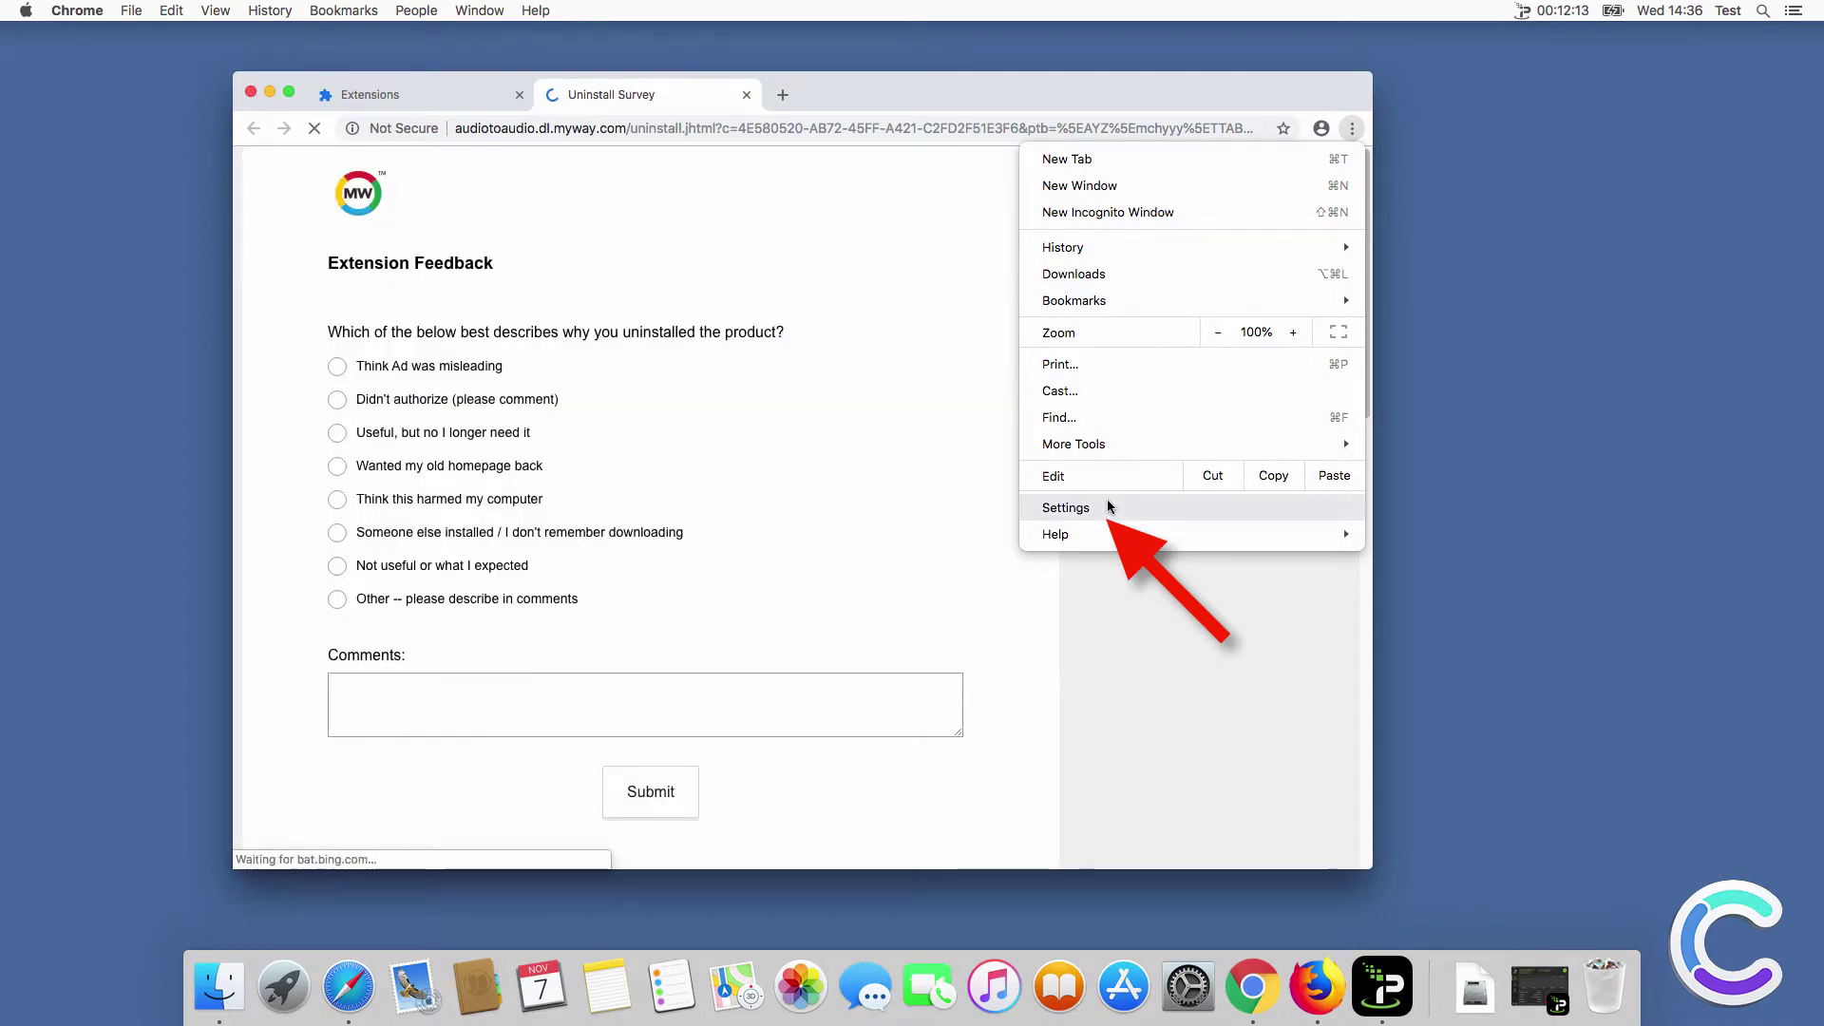
pyautogui.click(1107, 507)
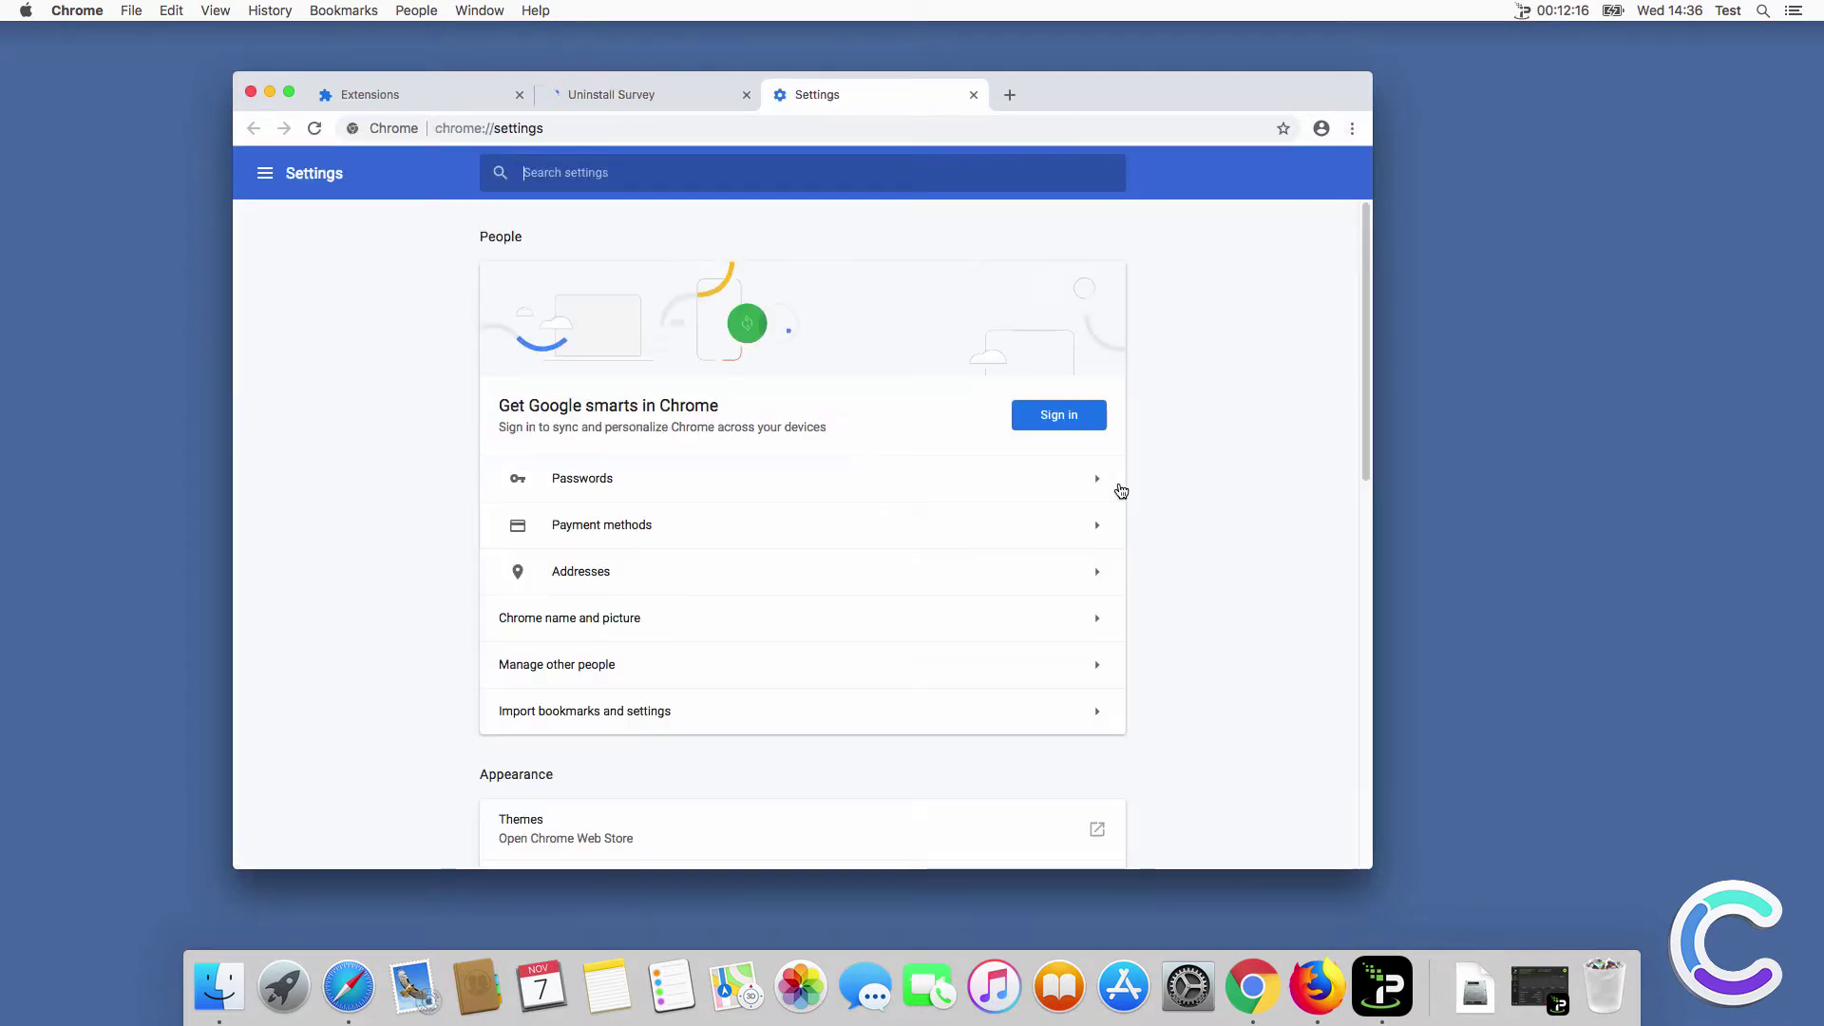
# Keep Google selected as Chrome's address bar search engine.
pyautogui.moveTo(1366, 256); pyautogui.dragTo(1332, 599)
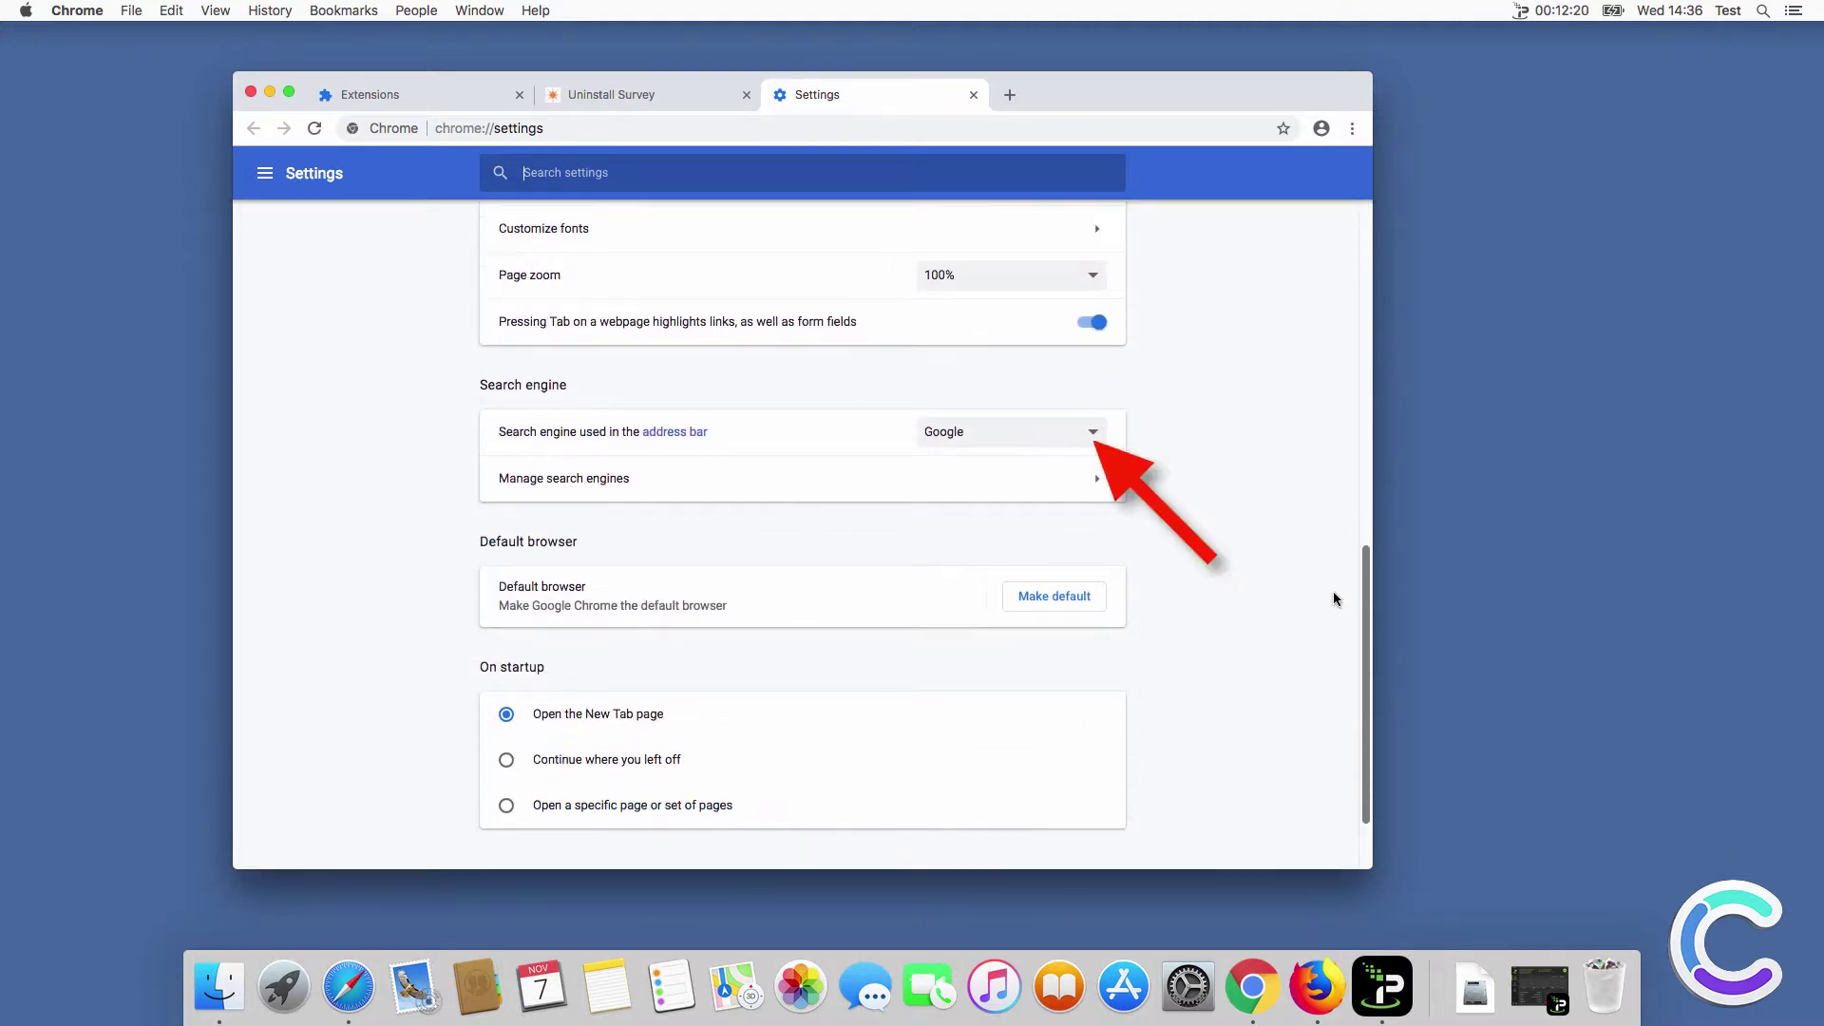
pyautogui.click(988, 431)
pyautogui.click(986, 432)
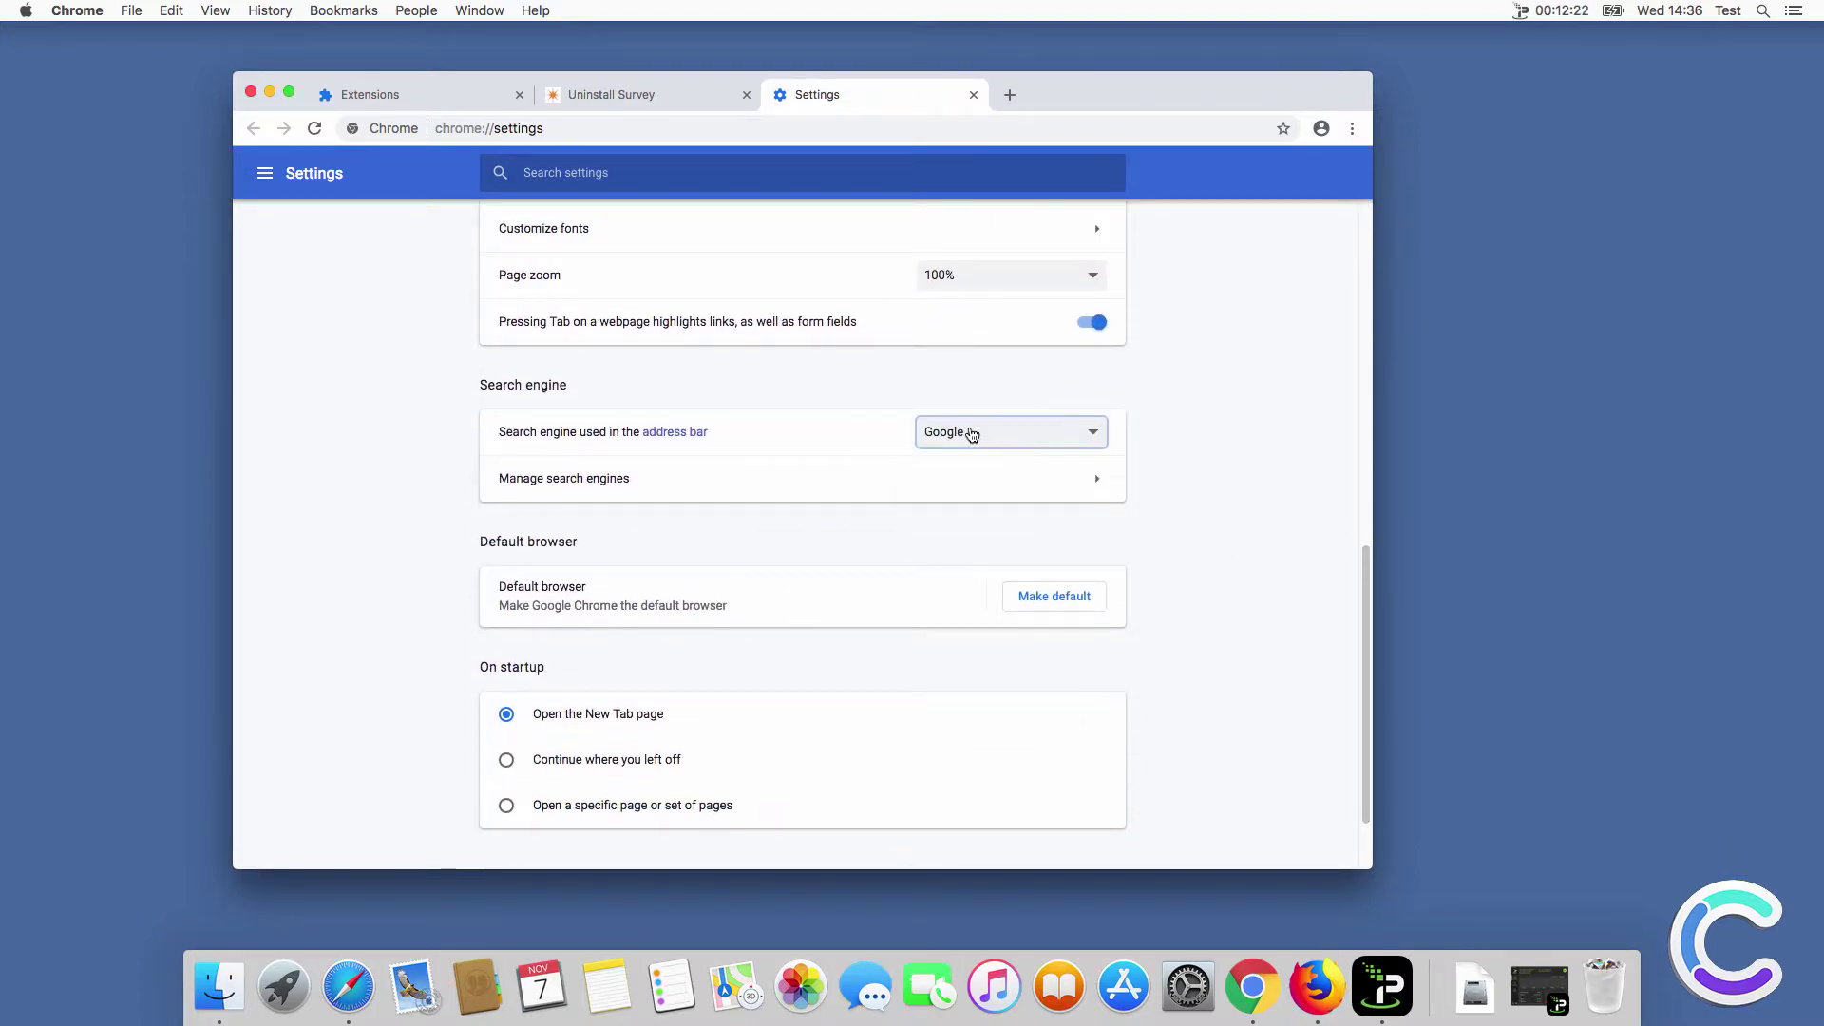
pyautogui.click(497, 815)
pyautogui.click(505, 808)
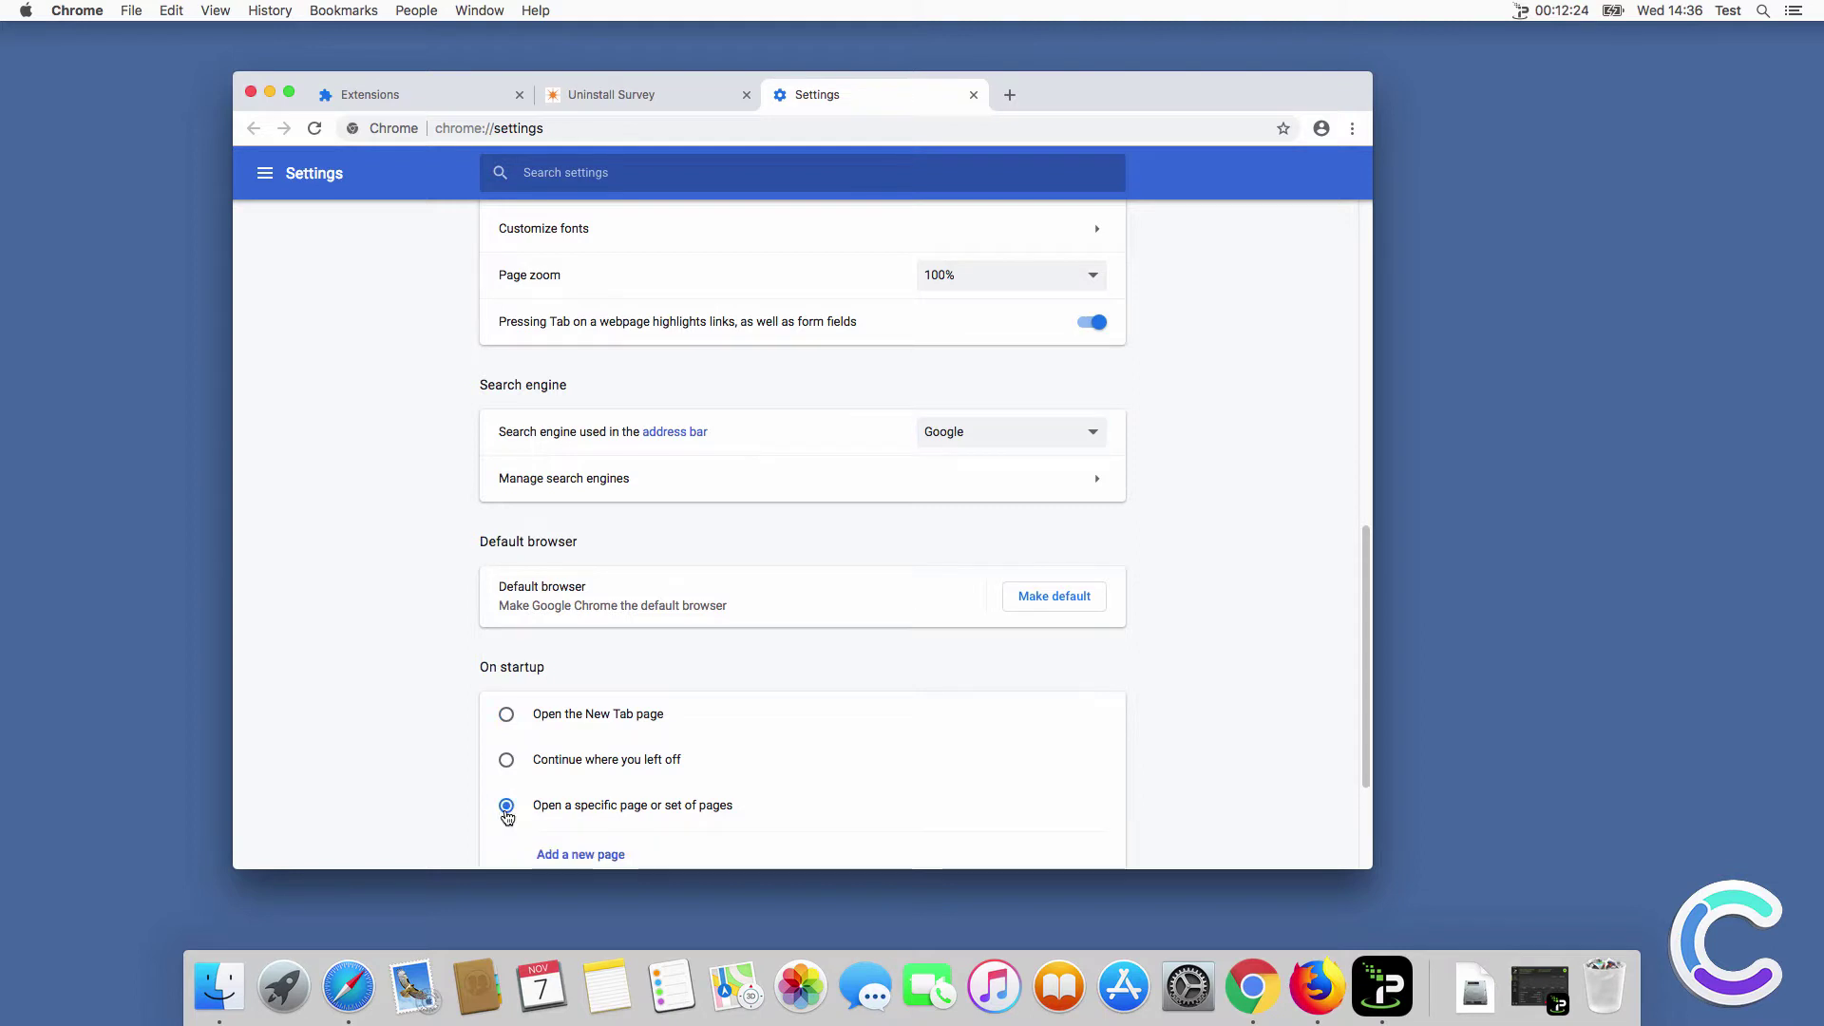
pyautogui.scroll(-3, 793, 757)
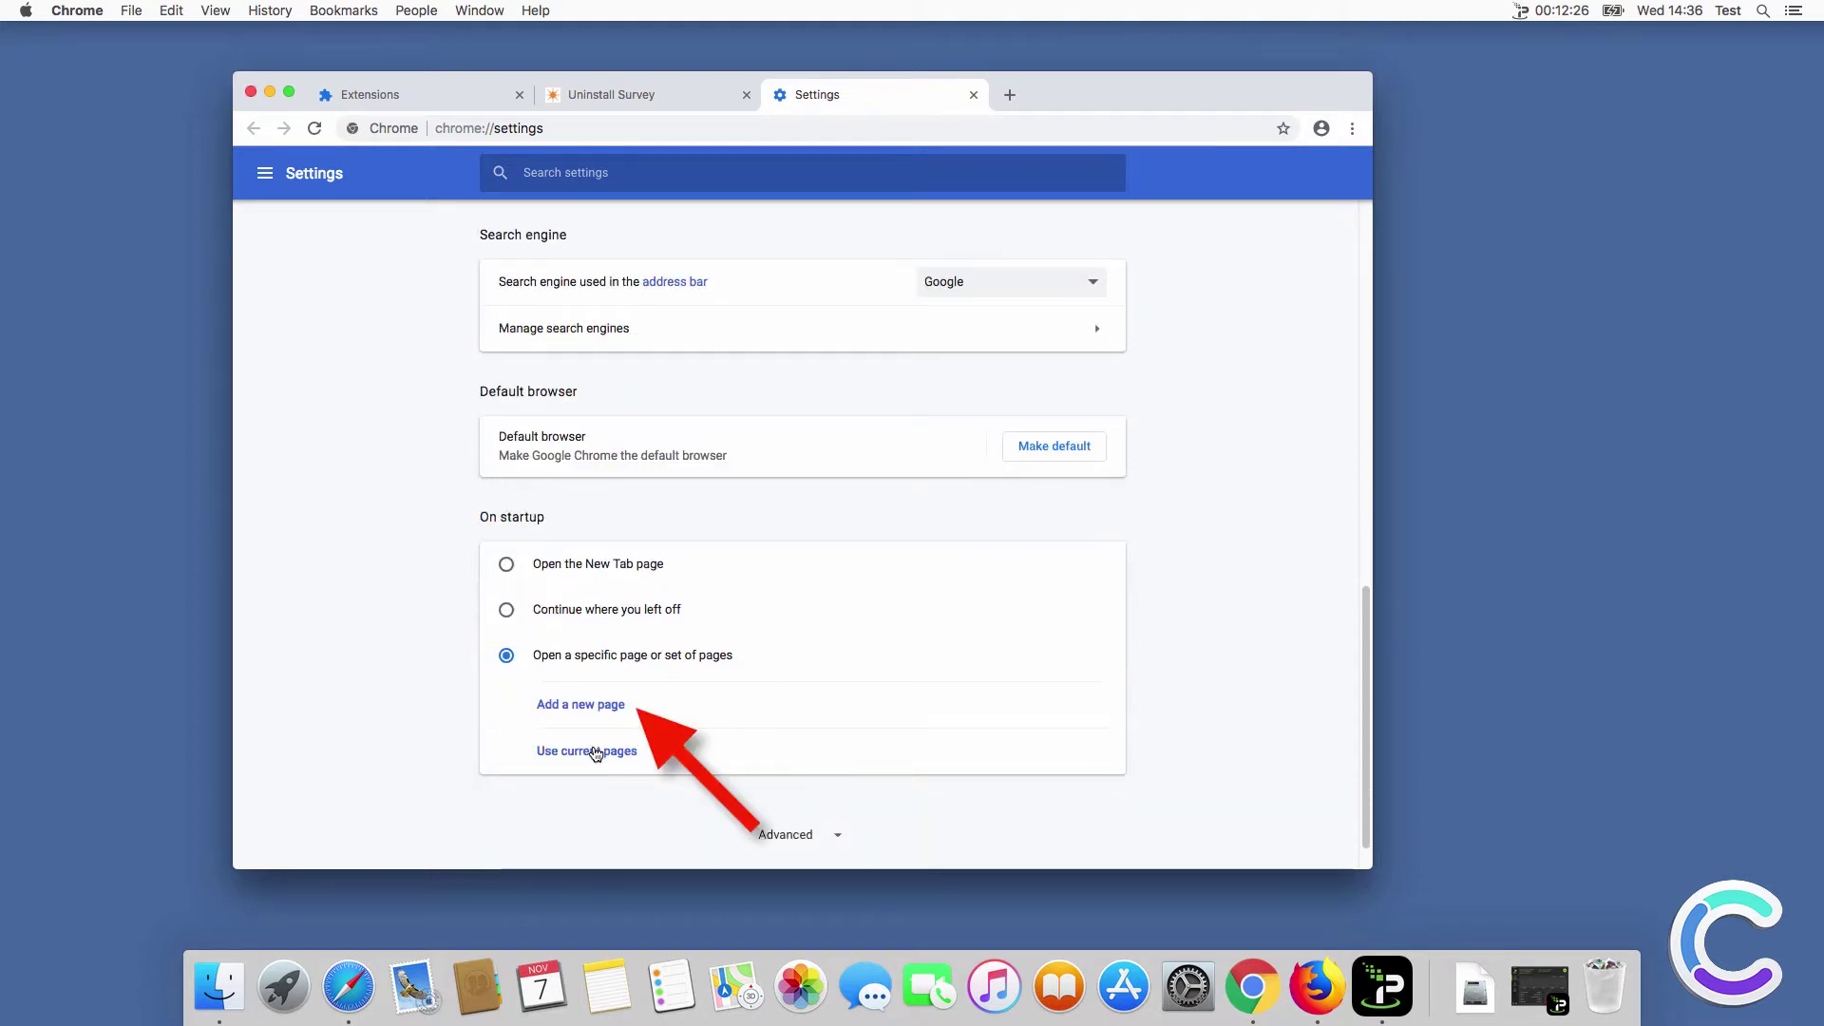
pyautogui.click(592, 707)
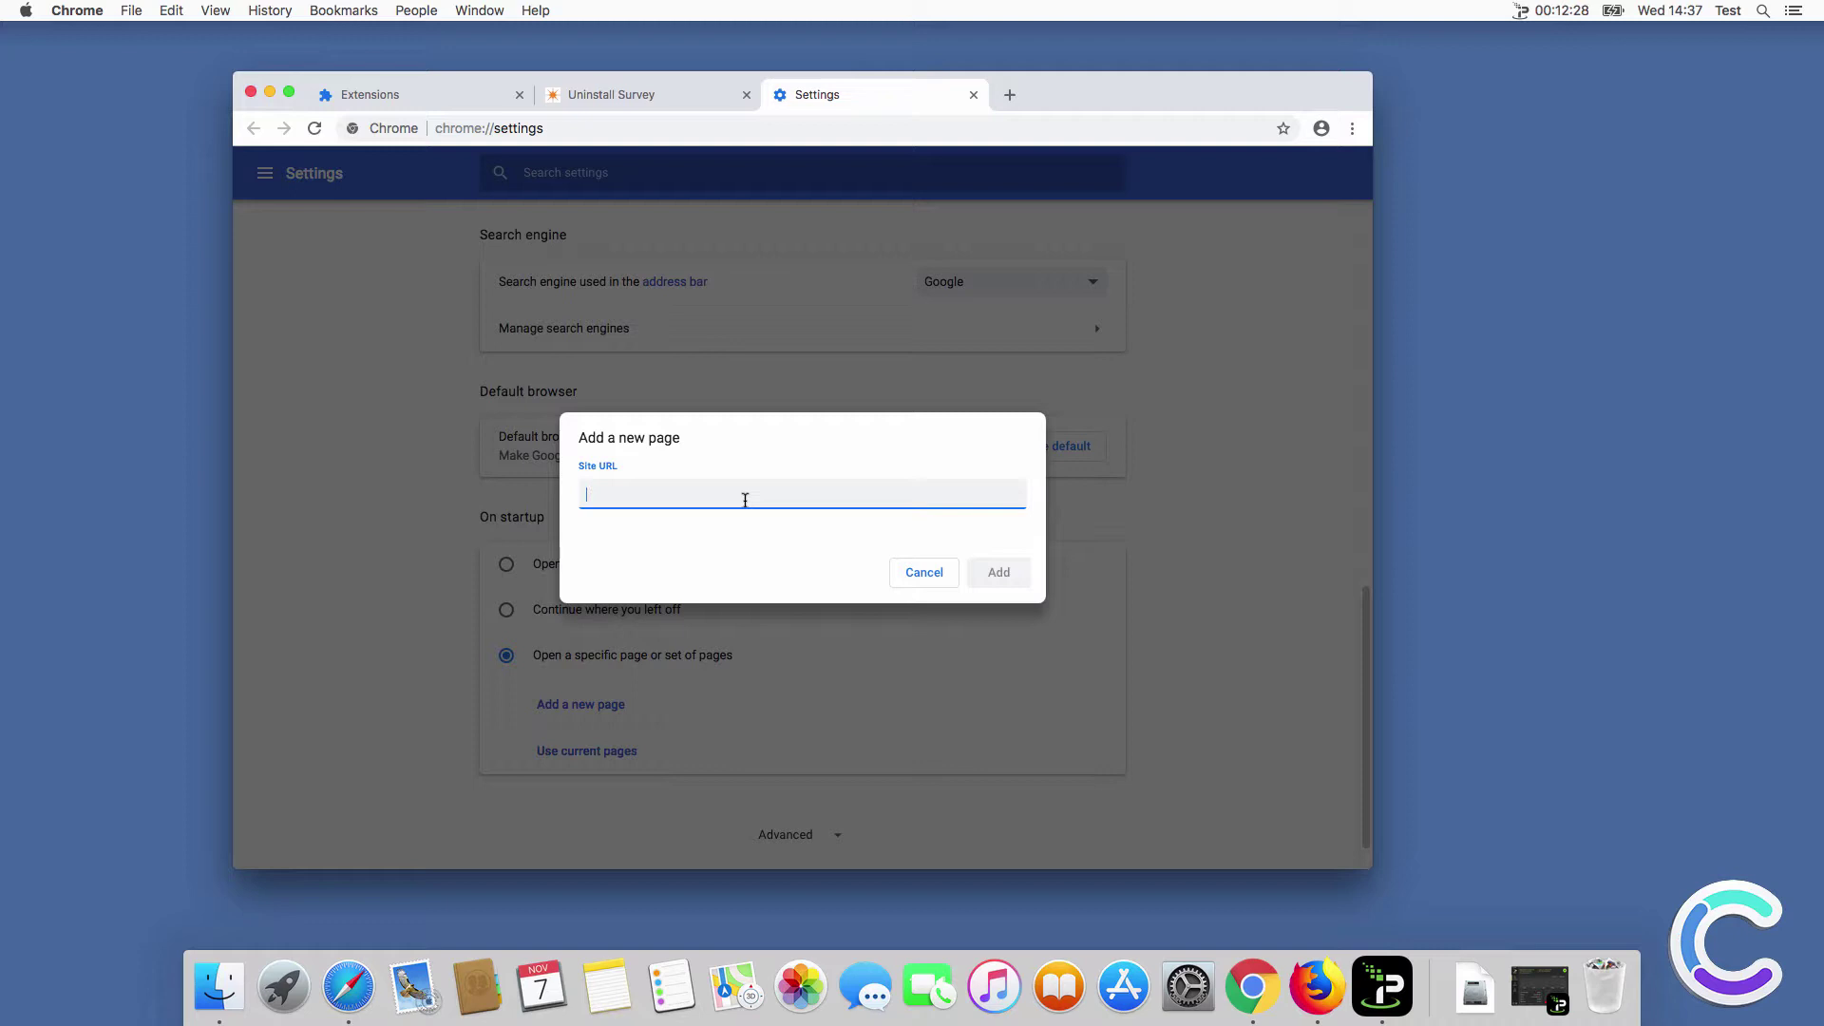
pyautogui.write('www.google.com')
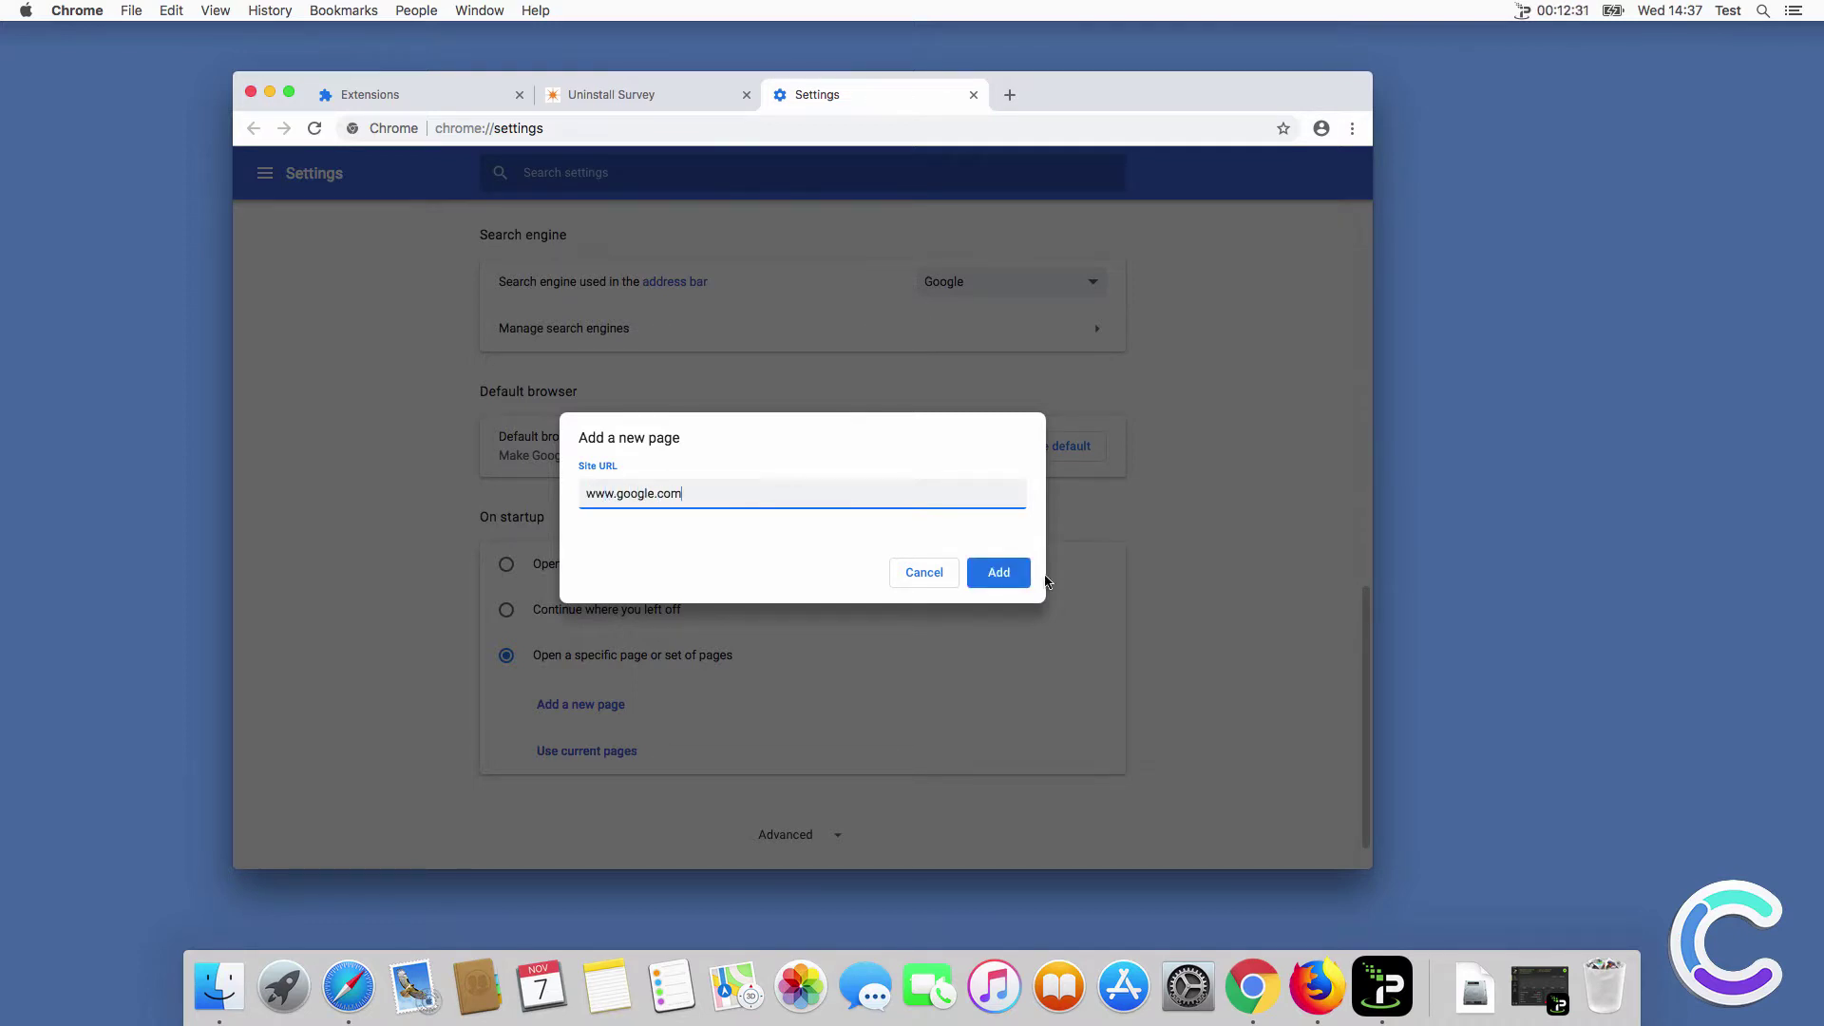
pyautogui.click(1020, 578)
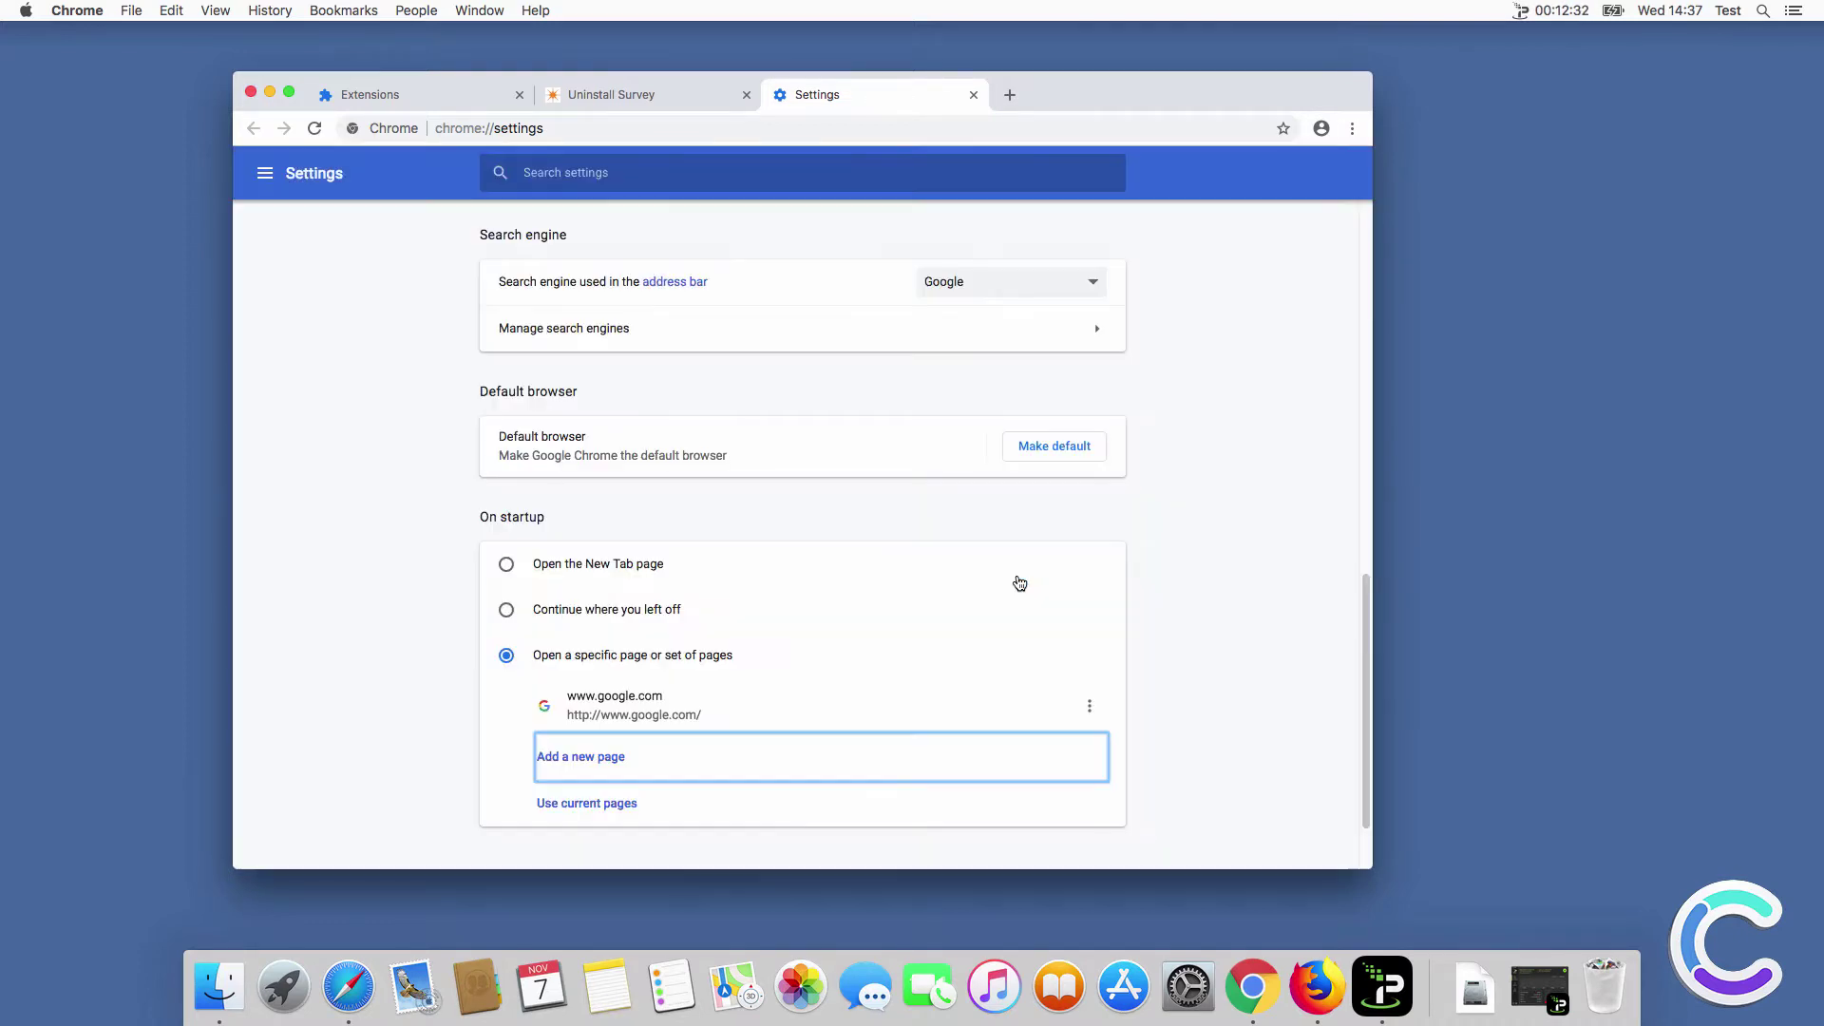
# Run a test search in a new tab, then close the Chrome window.
pyautogui.click(1010, 95)
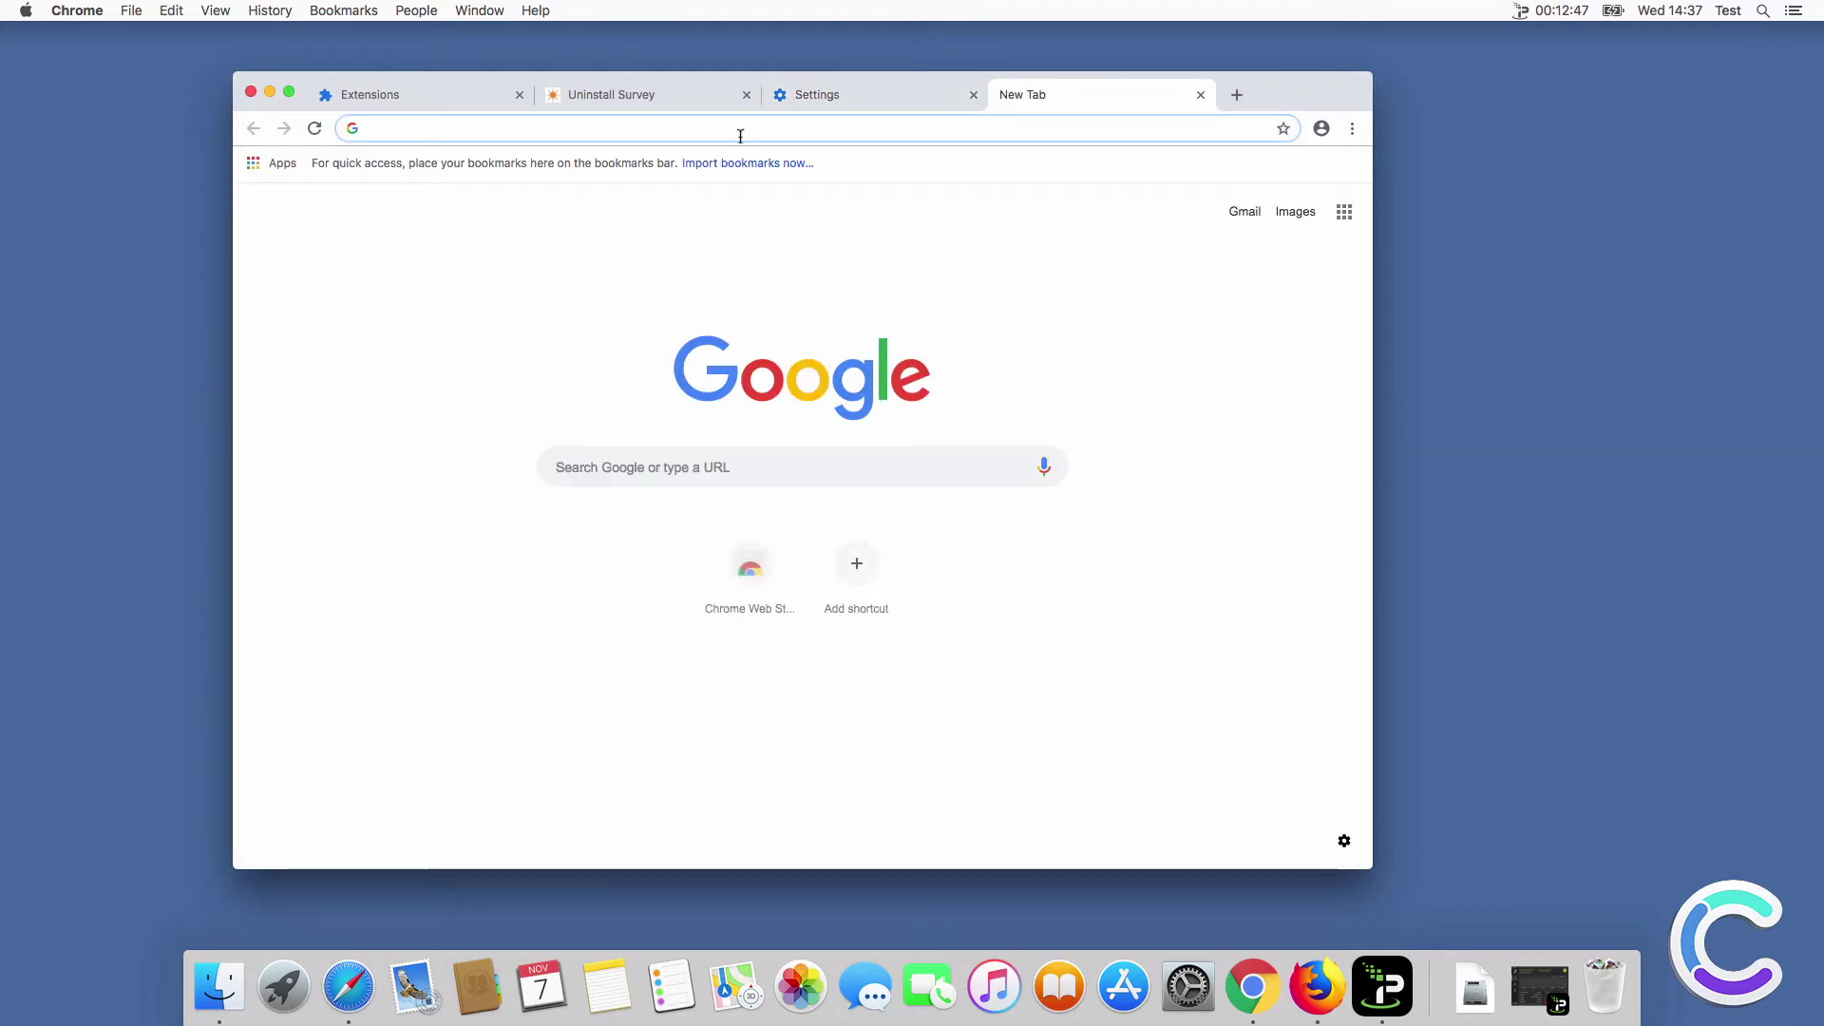
pyautogui.write('te')
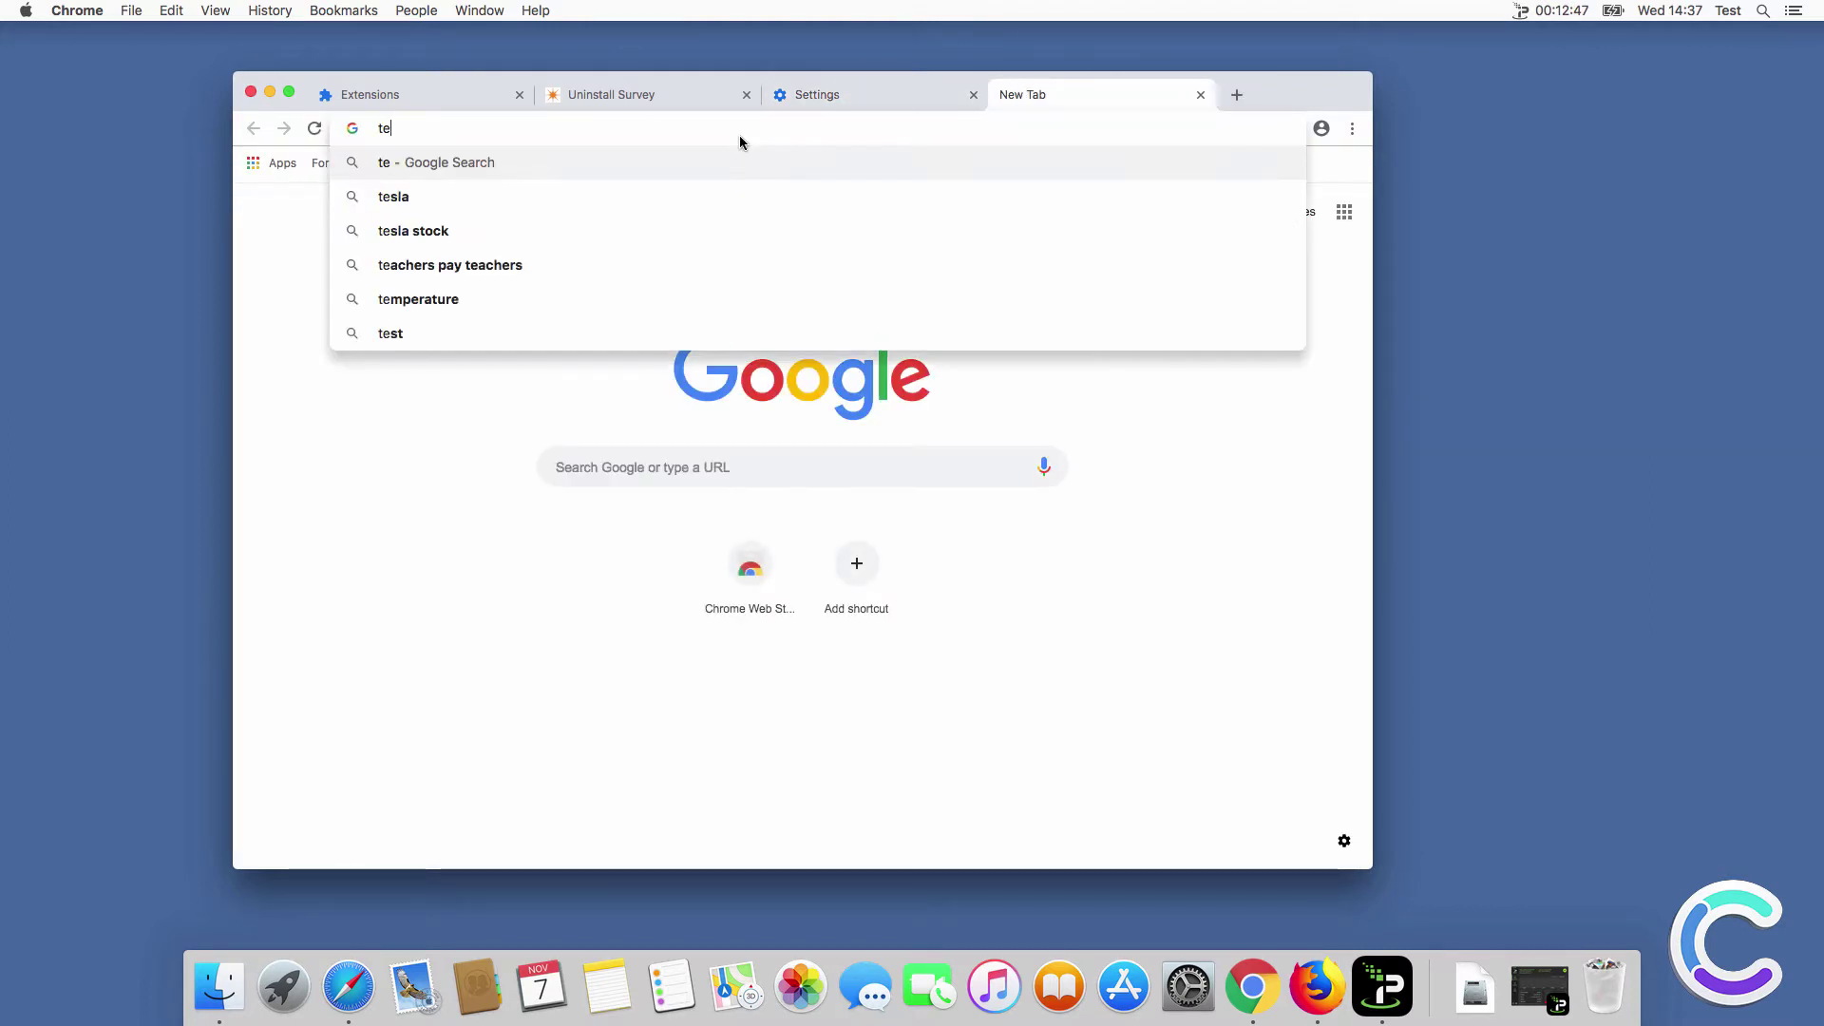
pyautogui.write('st search')
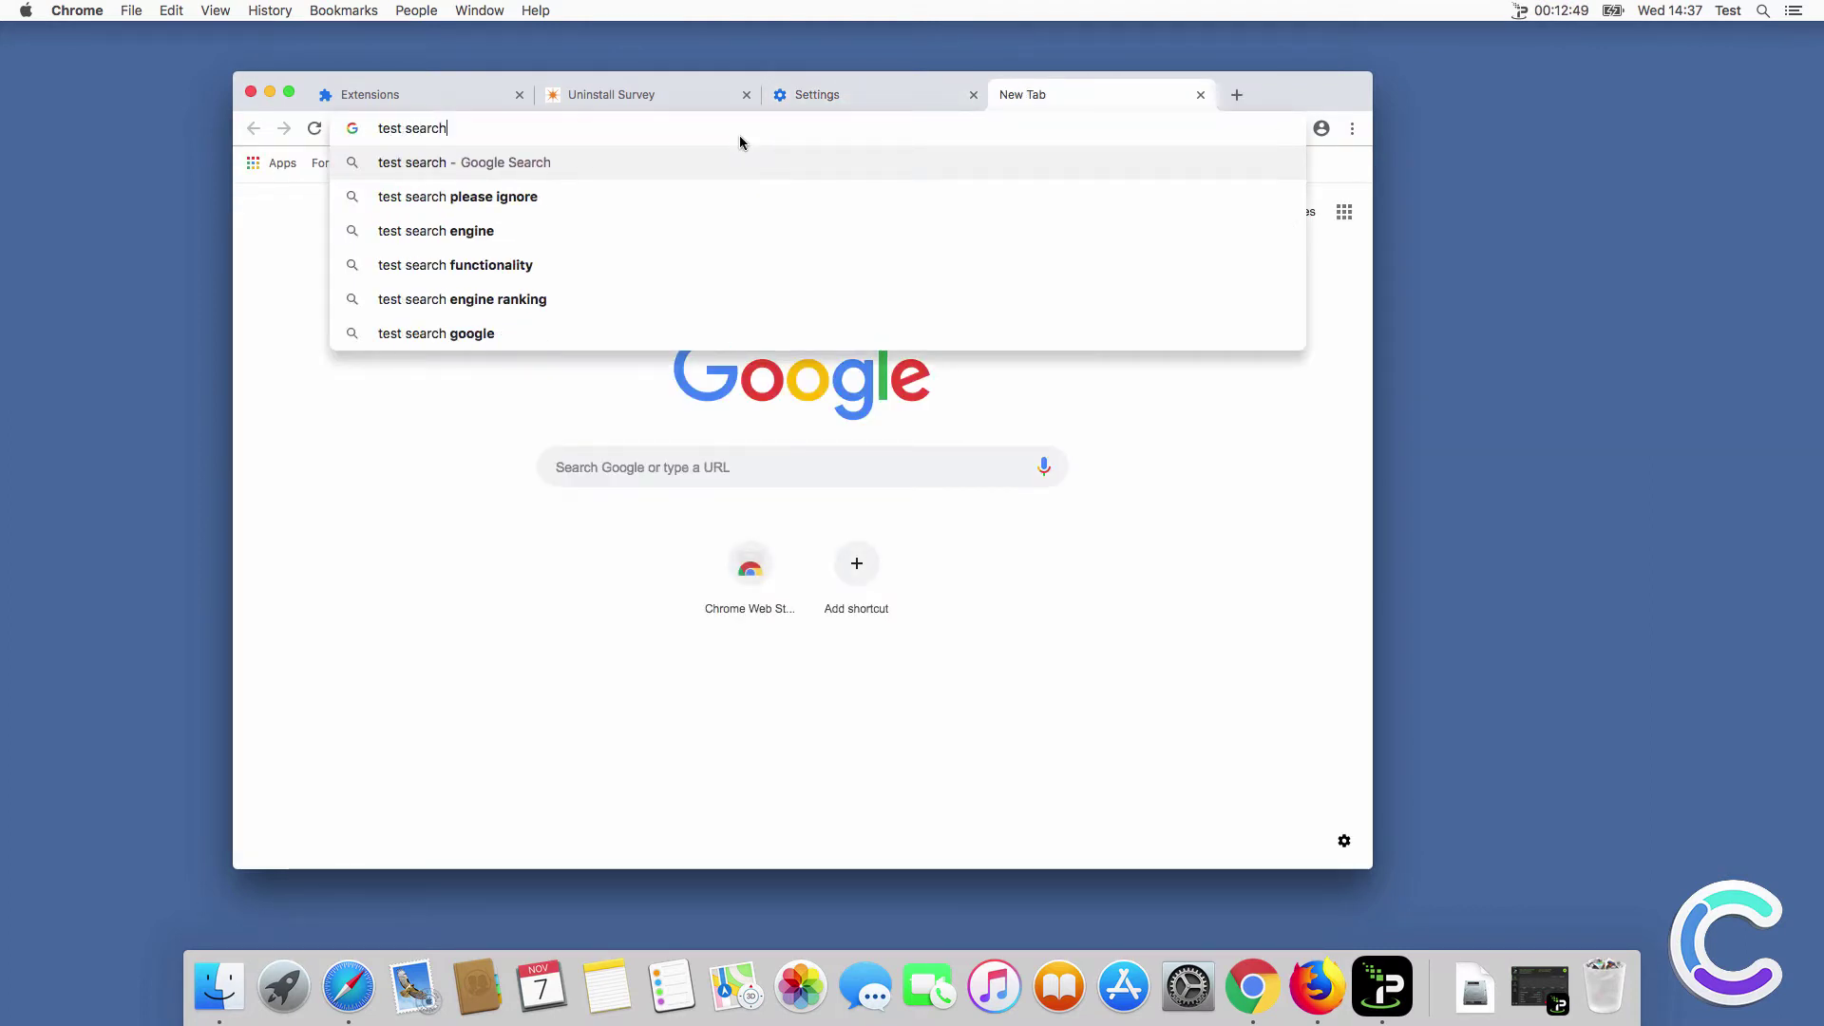
pyautogui.press('BackSpace')
pyautogui.write('\\')
pyautogui.press('Return')
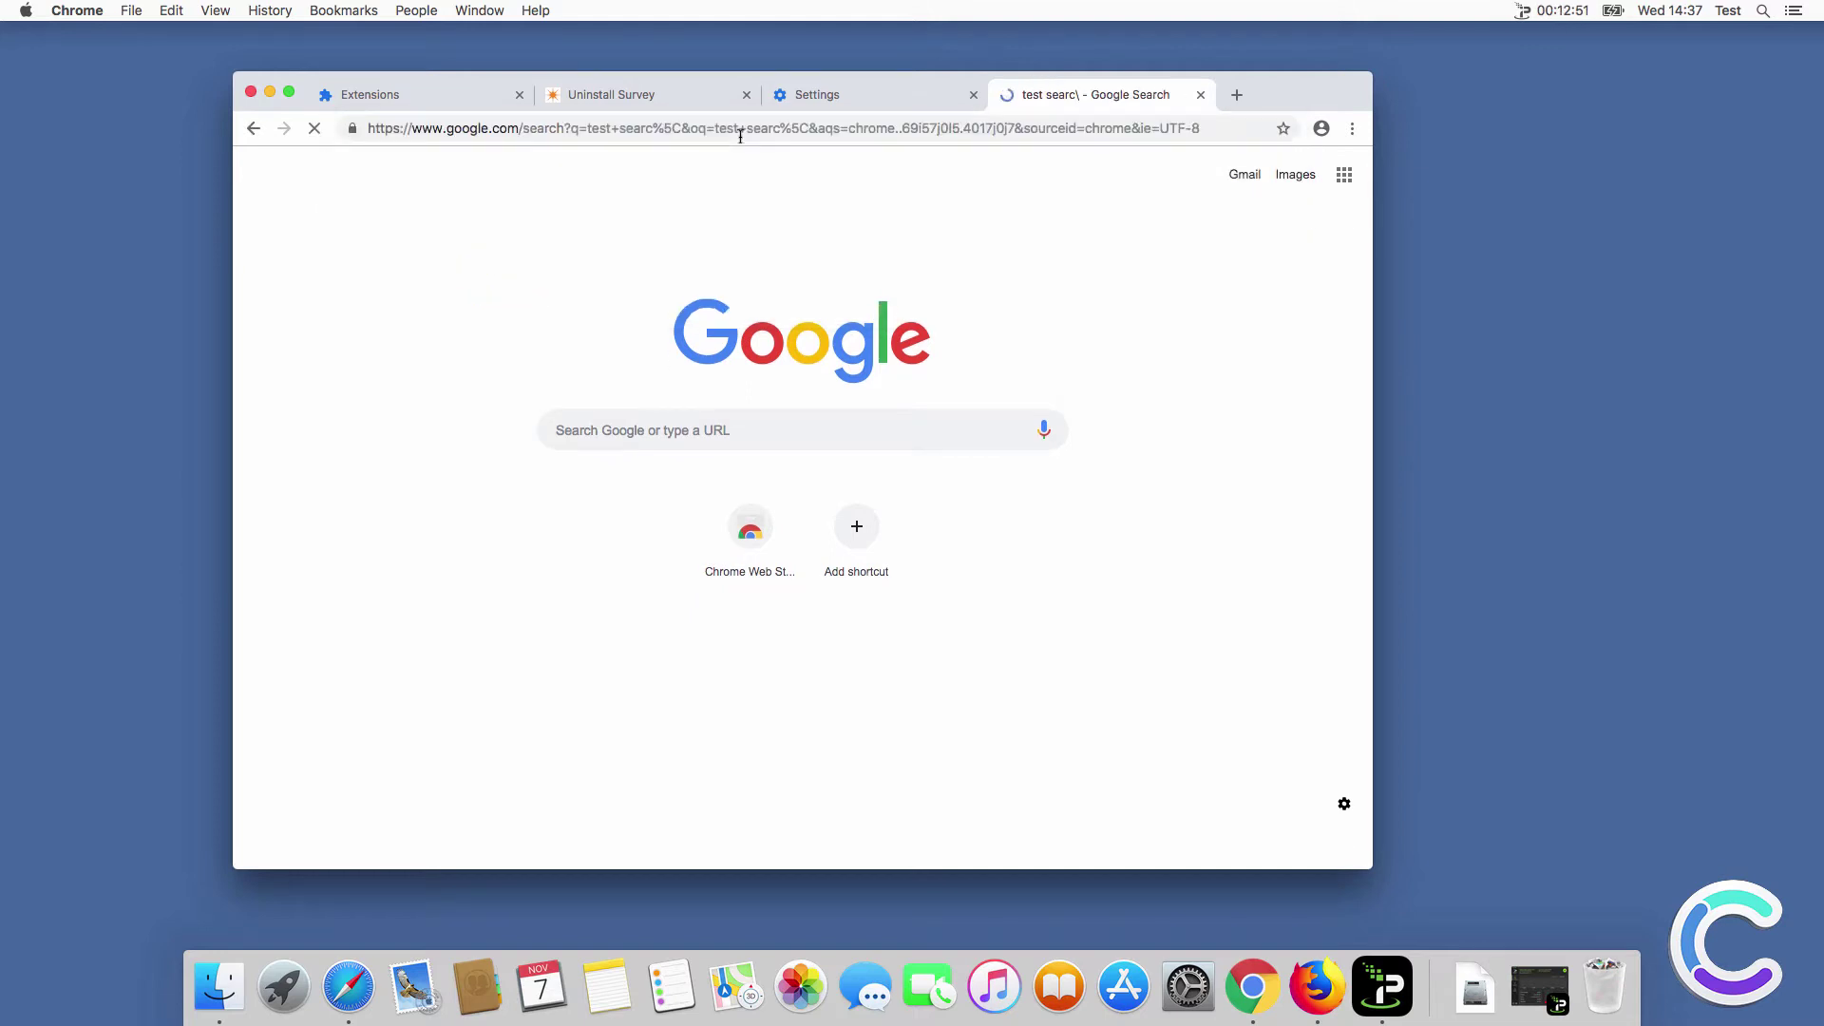
pyautogui.click(252, 93)
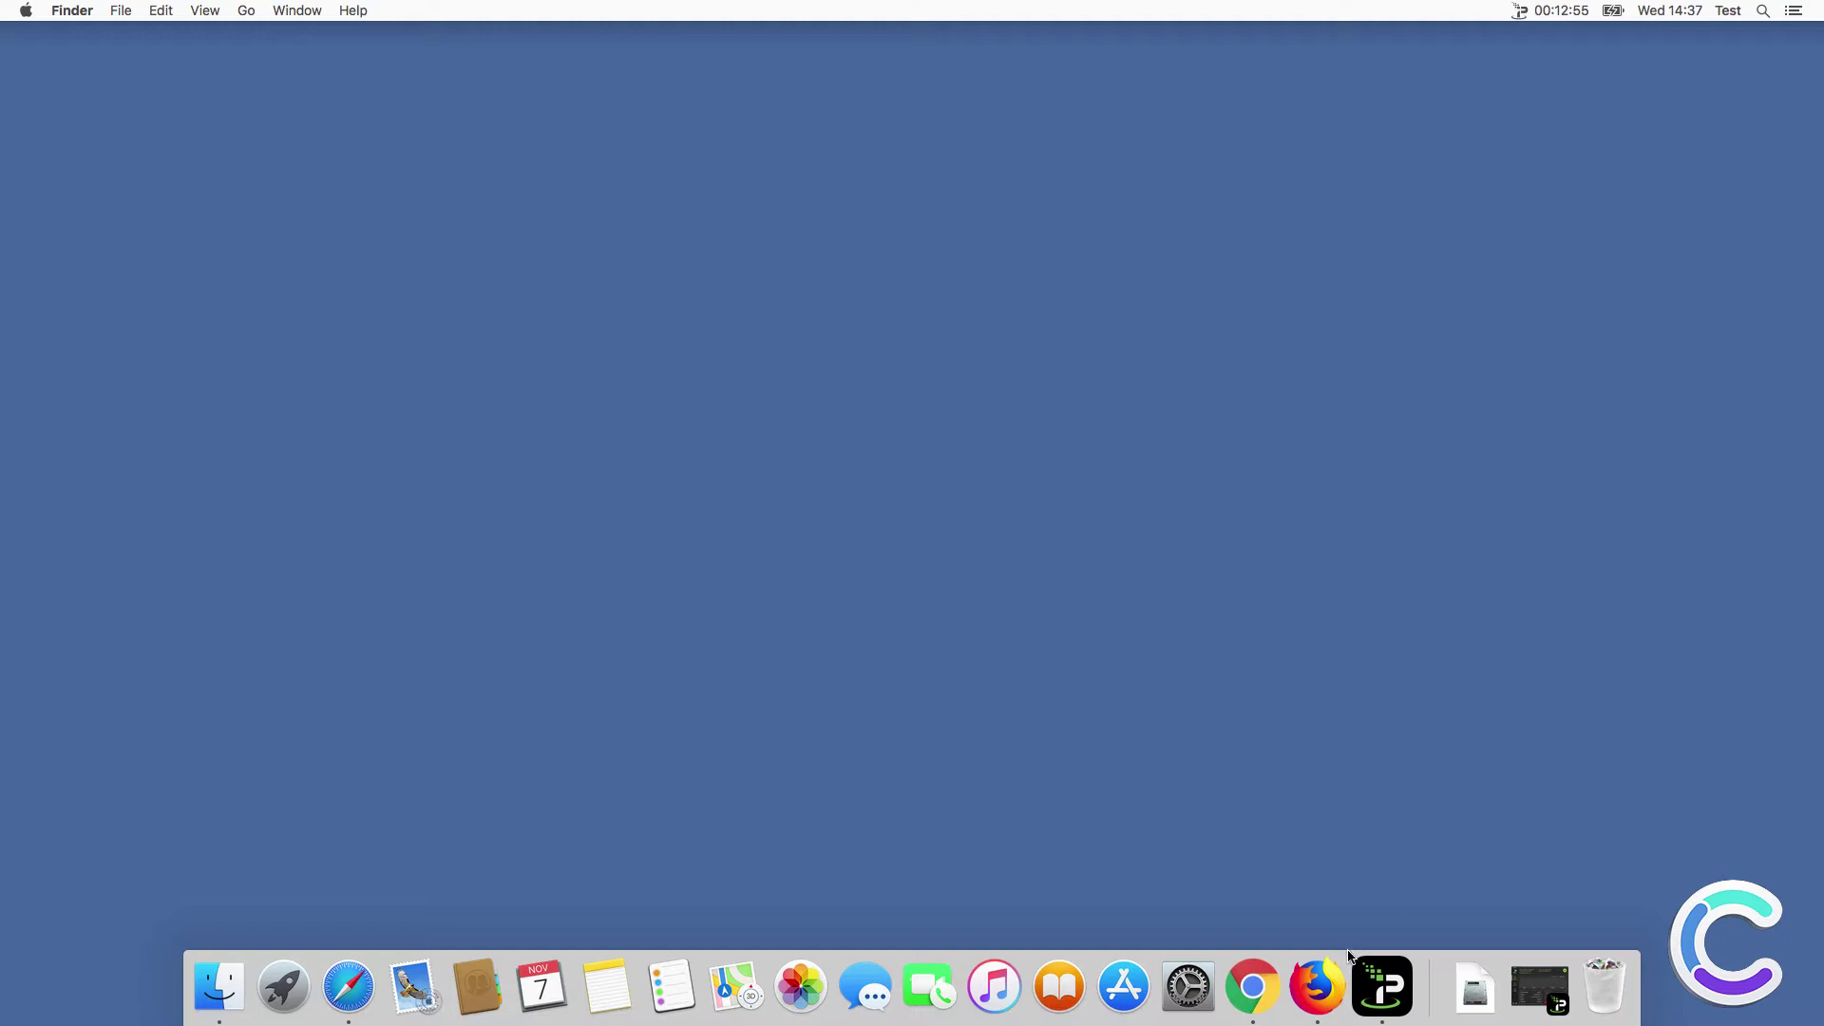
# Remove the AudioToAudio extension from Firefox's add-ons manager, then open Firefox Preferences.
pyautogui.click(1317, 984)
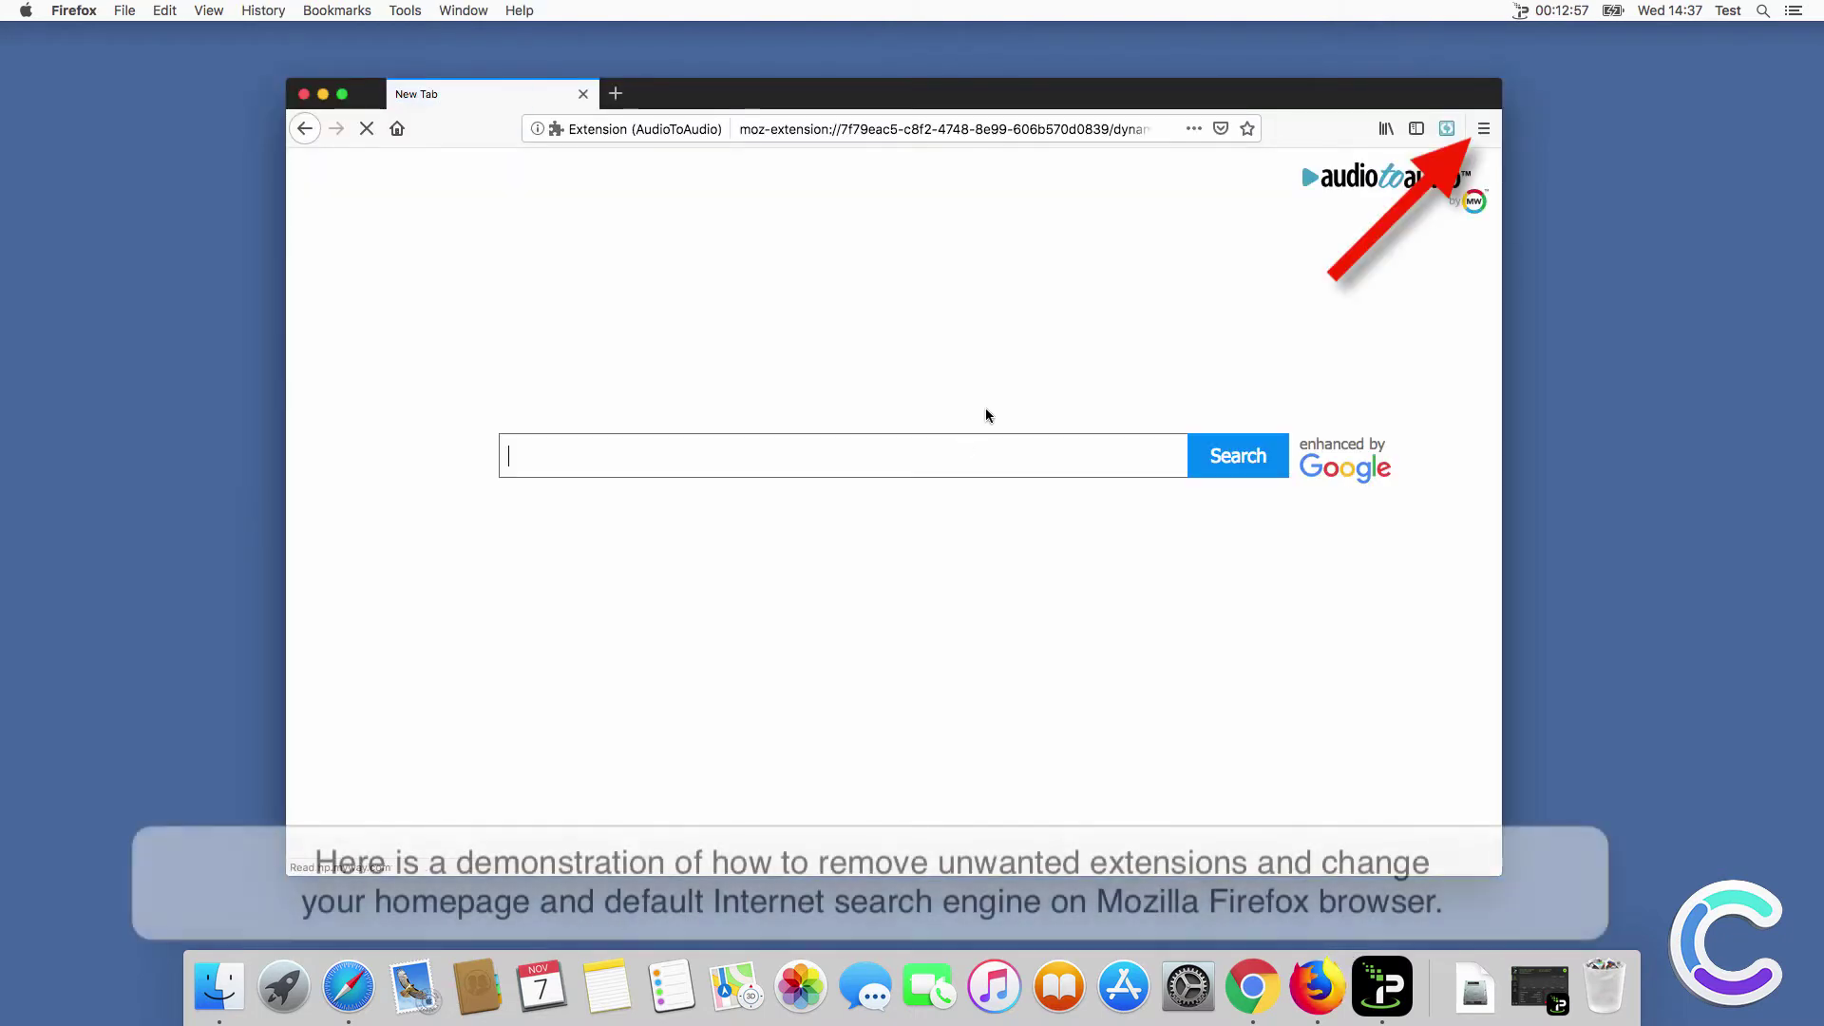
pyautogui.click(1483, 130)
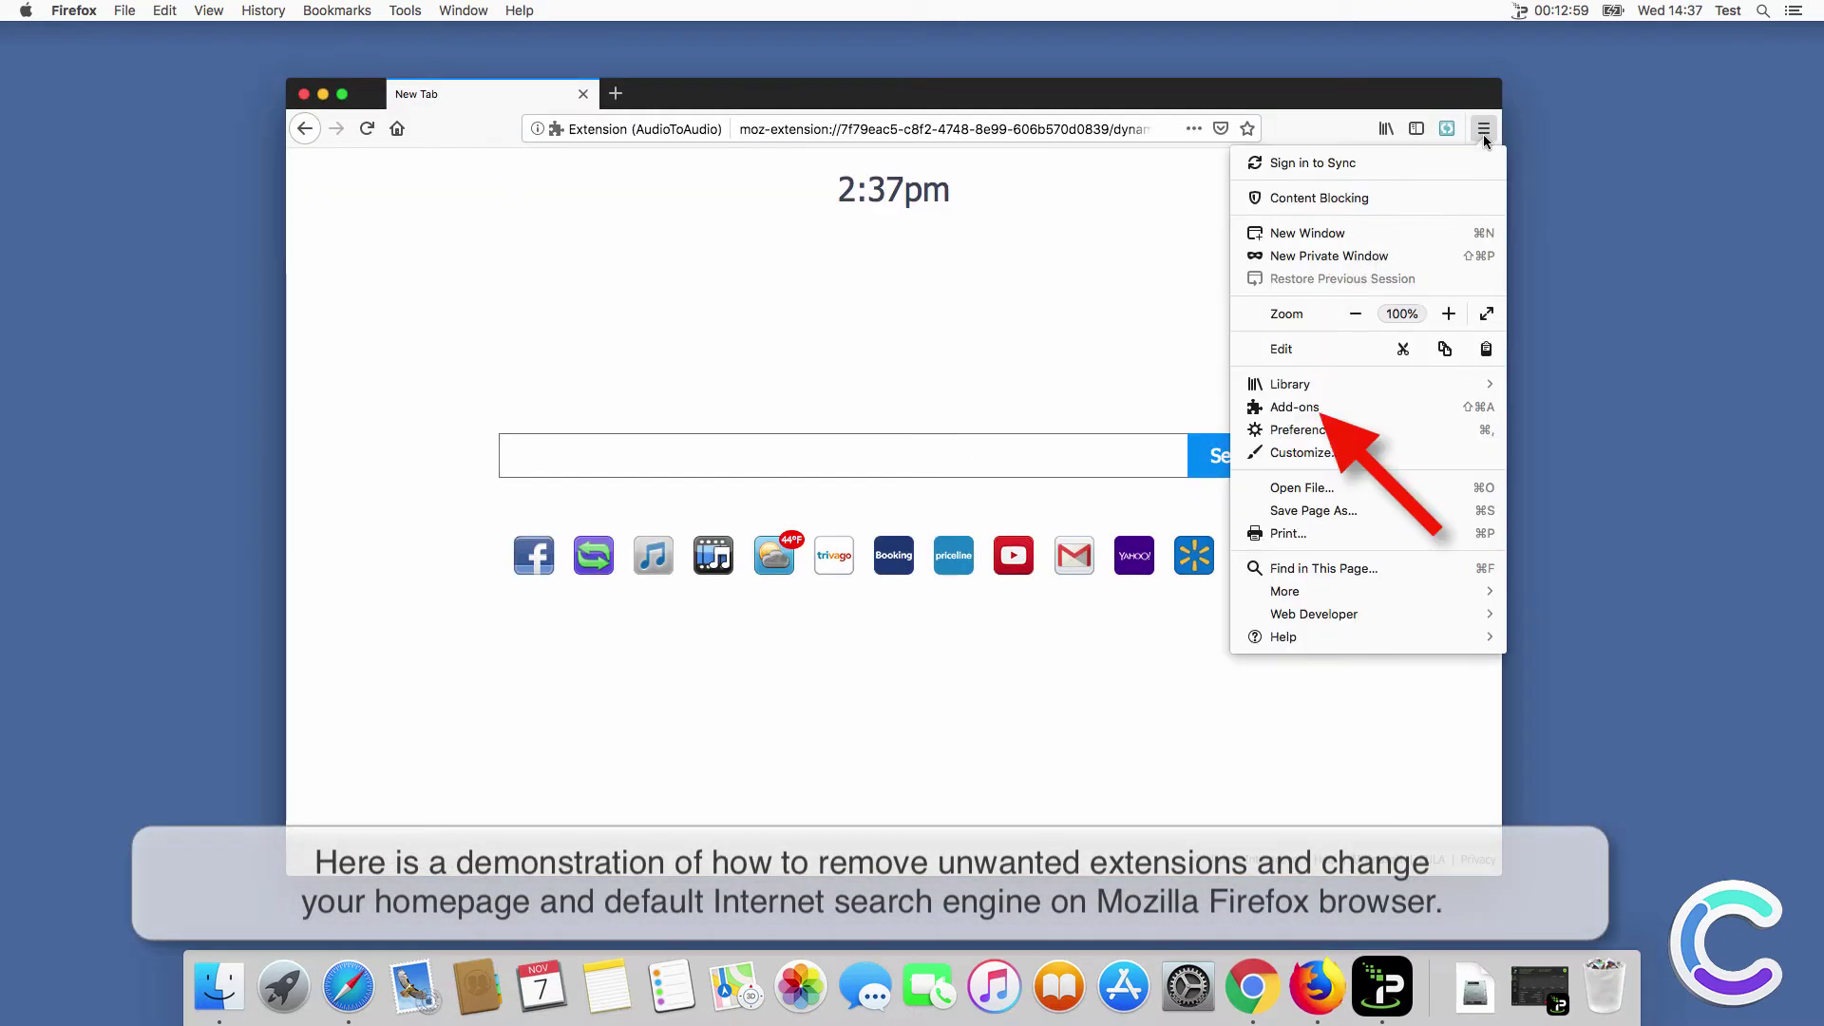
pyautogui.click(1319, 406)
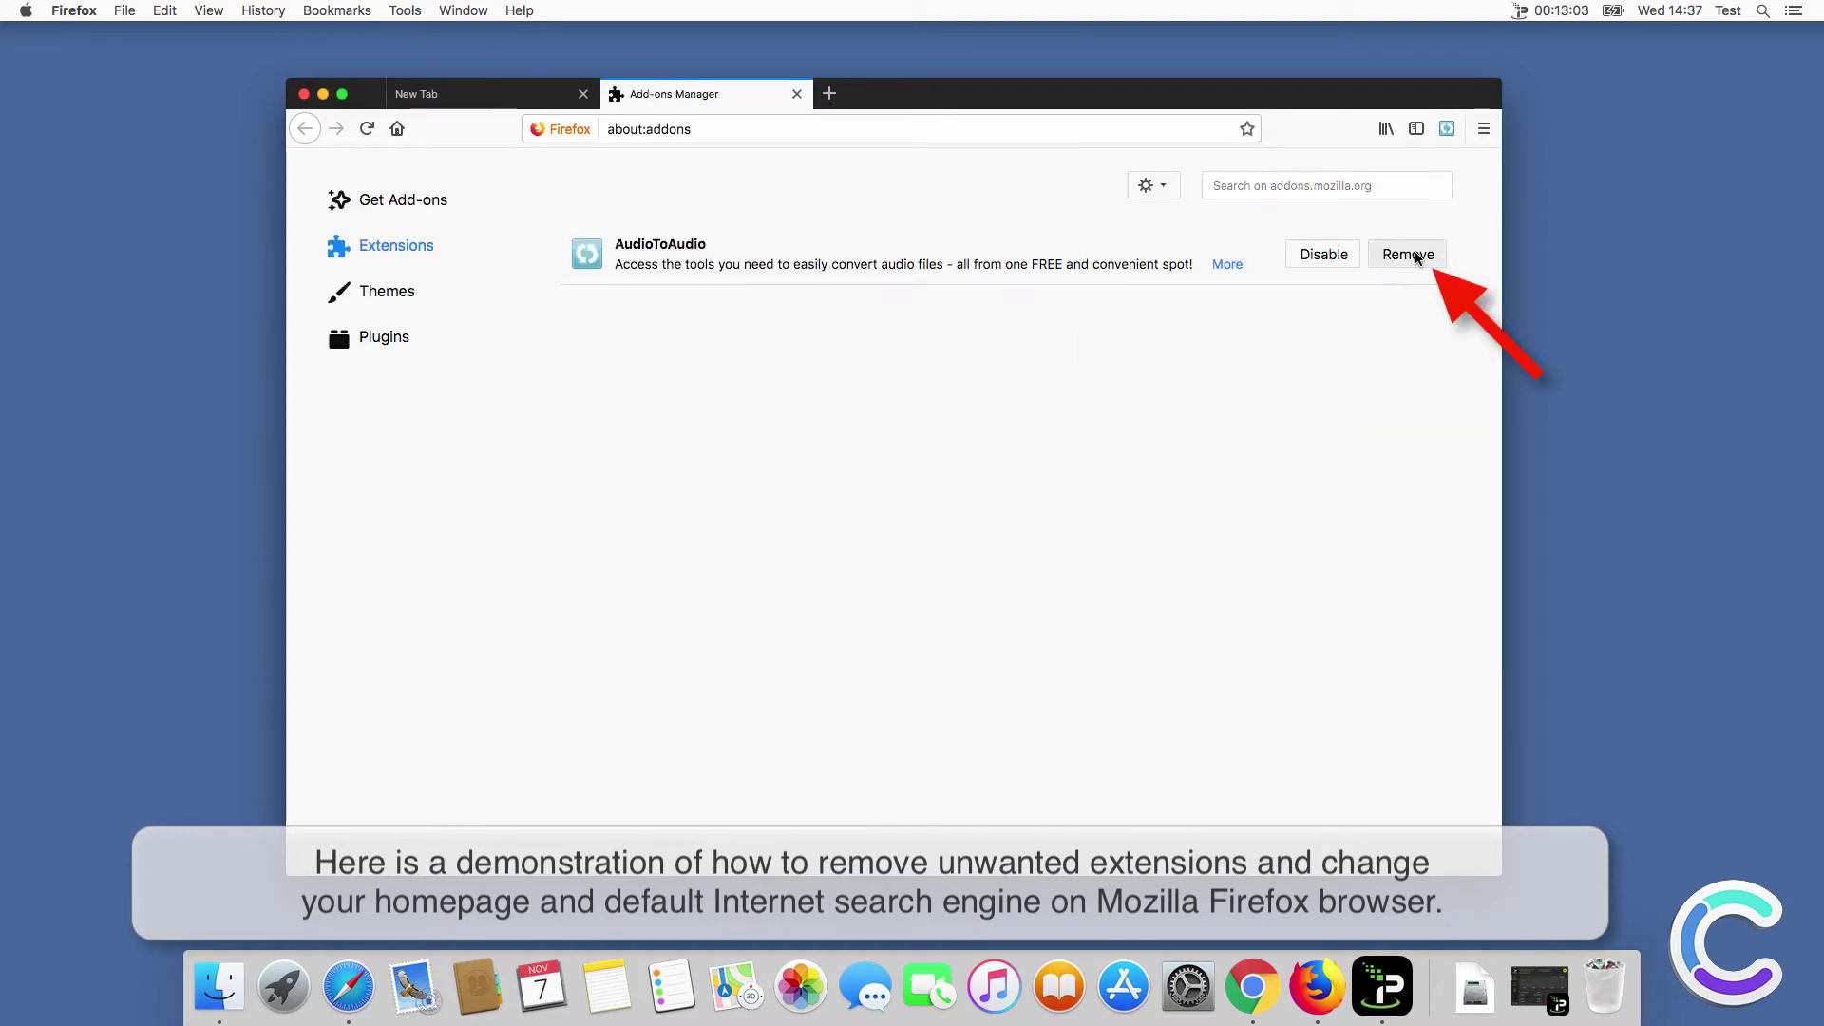
pyautogui.click(1413, 255)
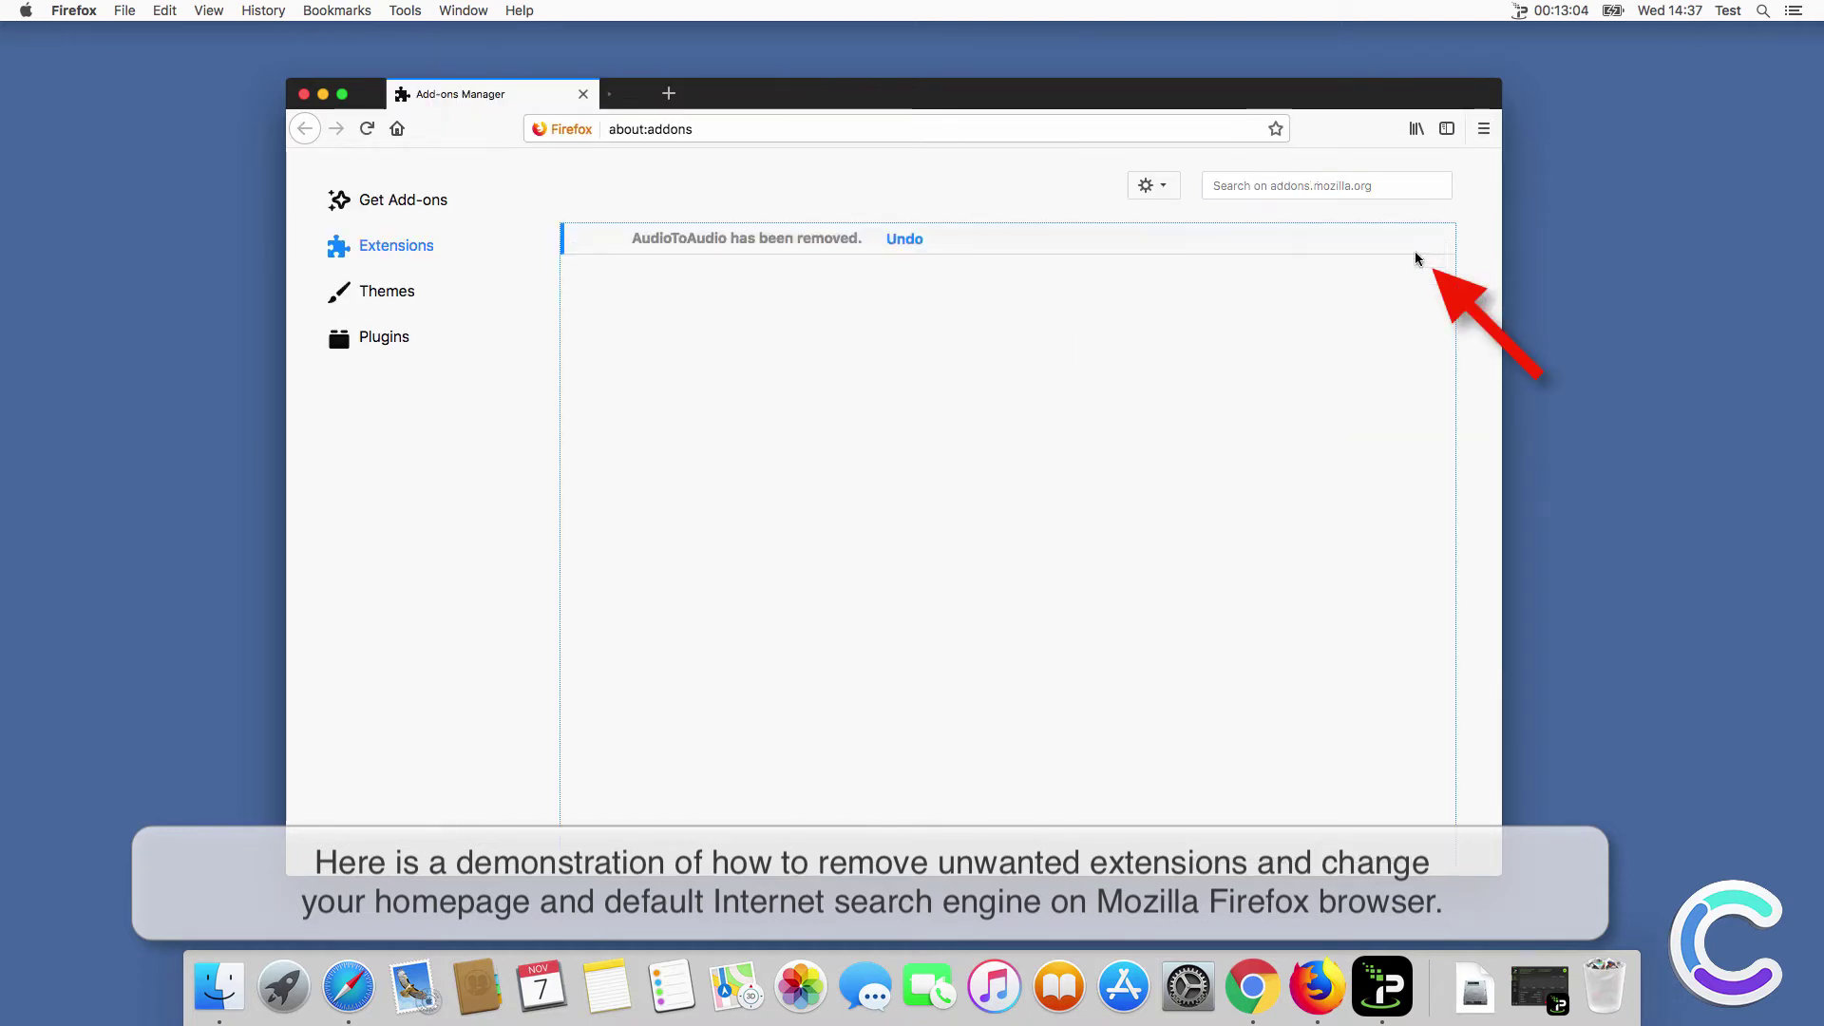
pyautogui.click(1480, 131)
pyautogui.click(1336, 436)
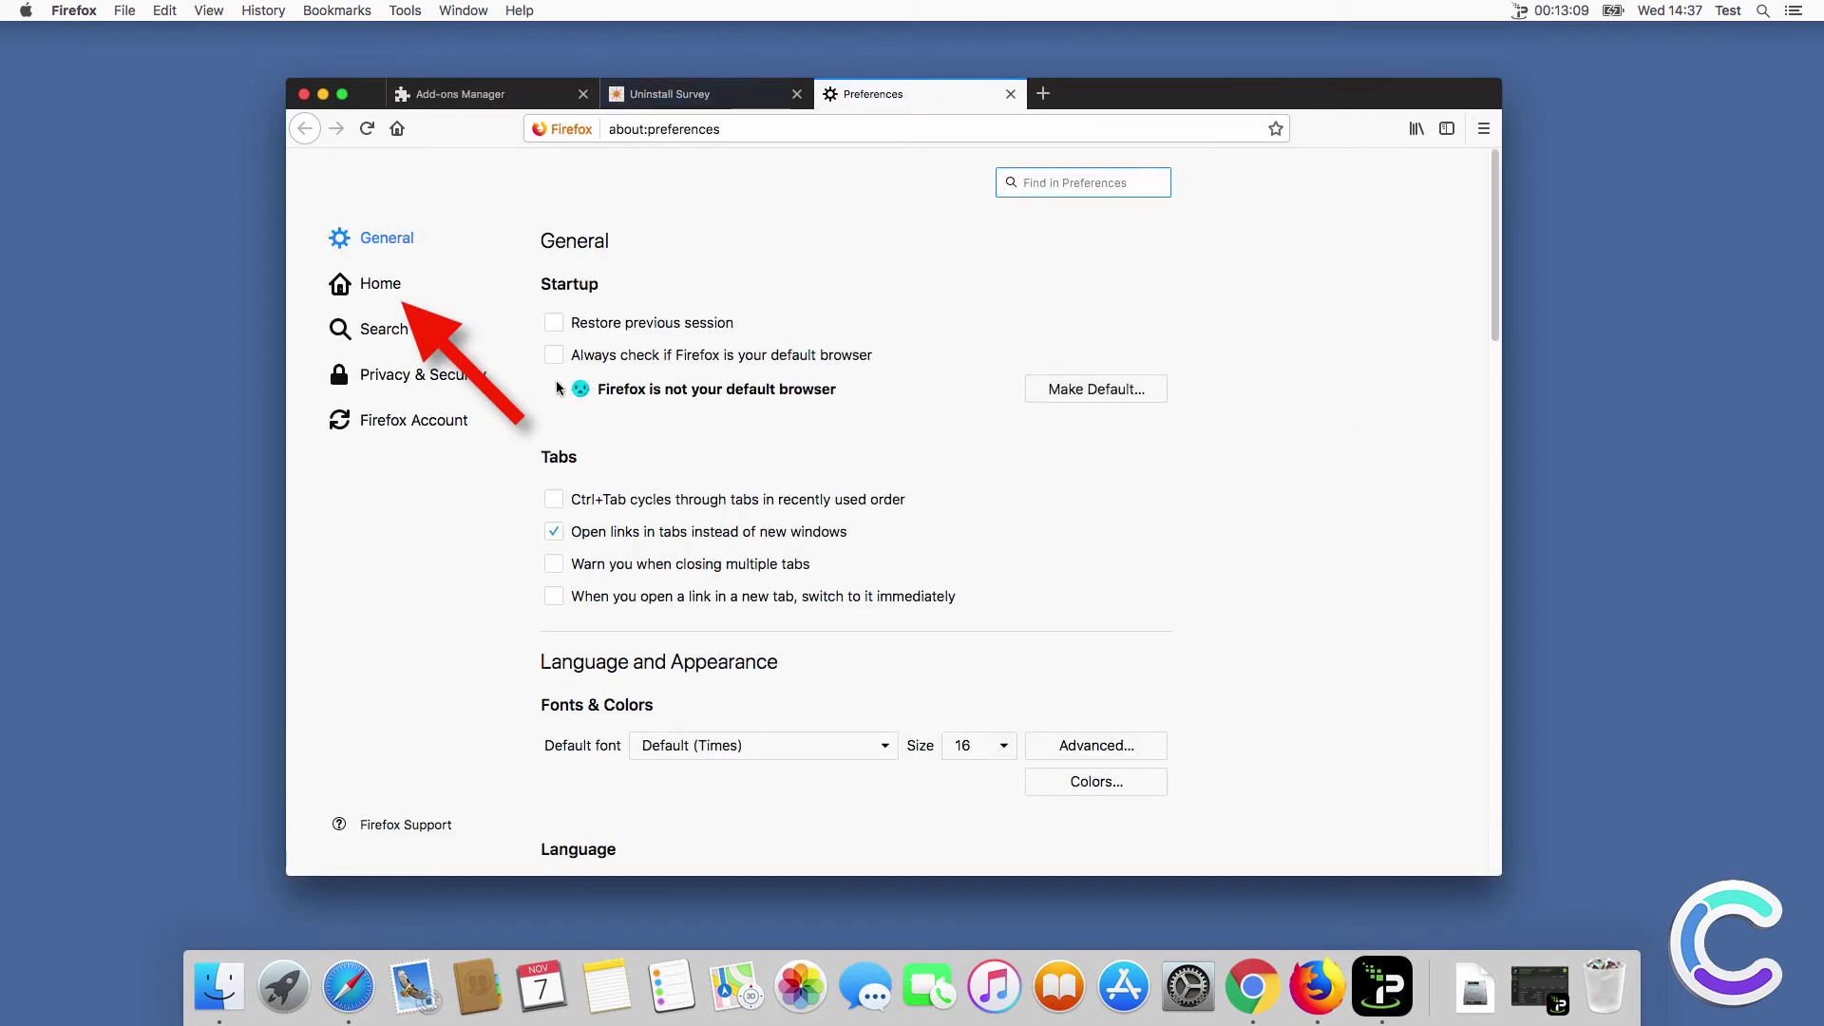
pyautogui.click(379, 284)
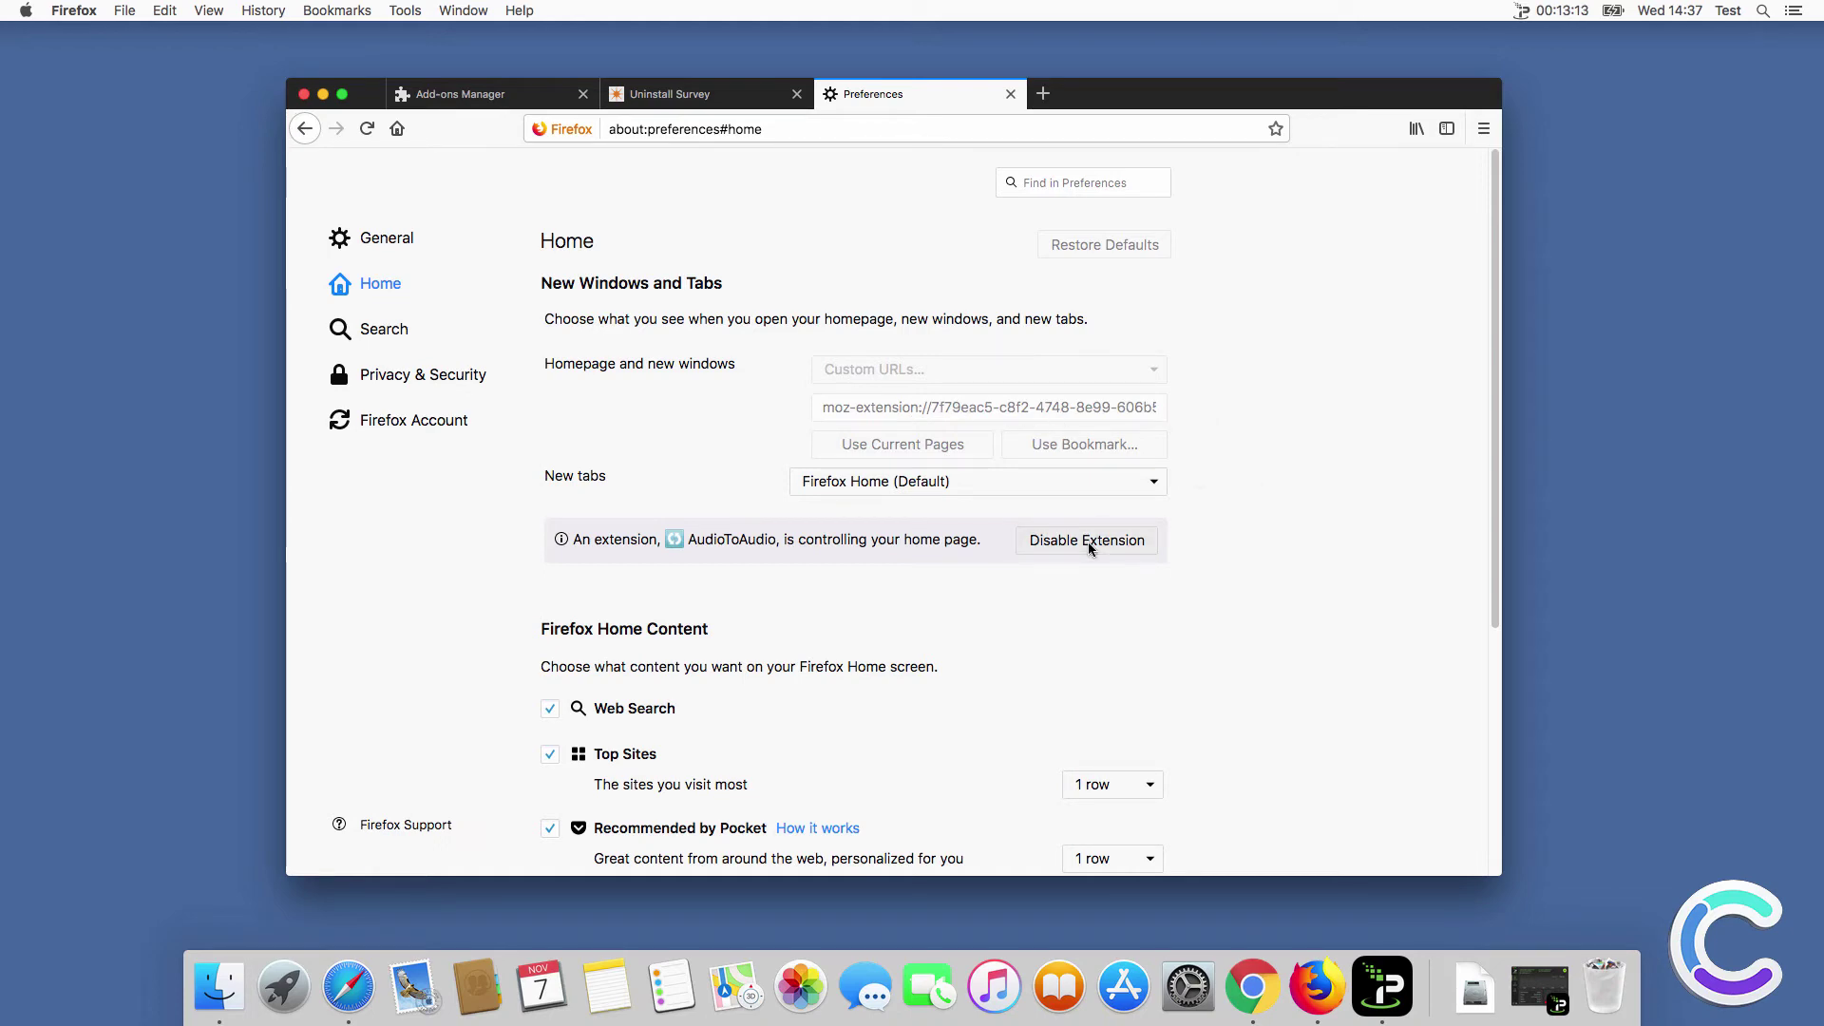
pyautogui.click(304, 94)
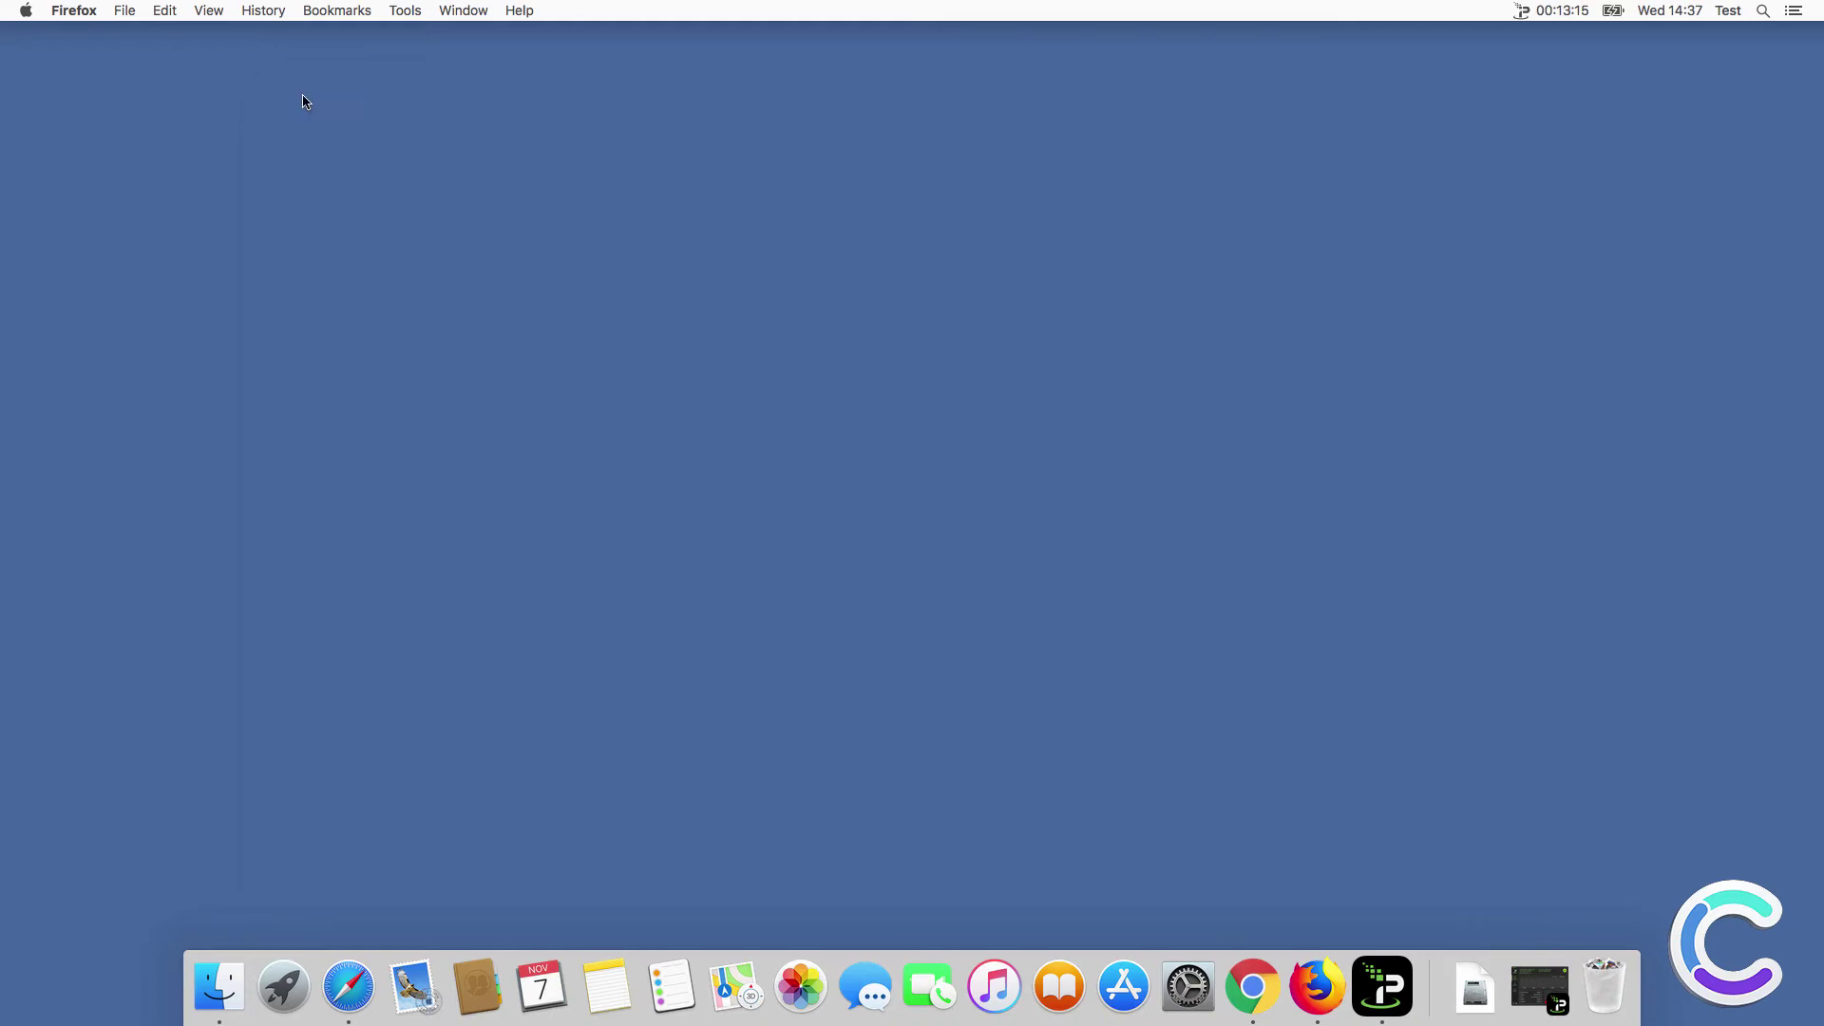
pyautogui.click(1321, 984)
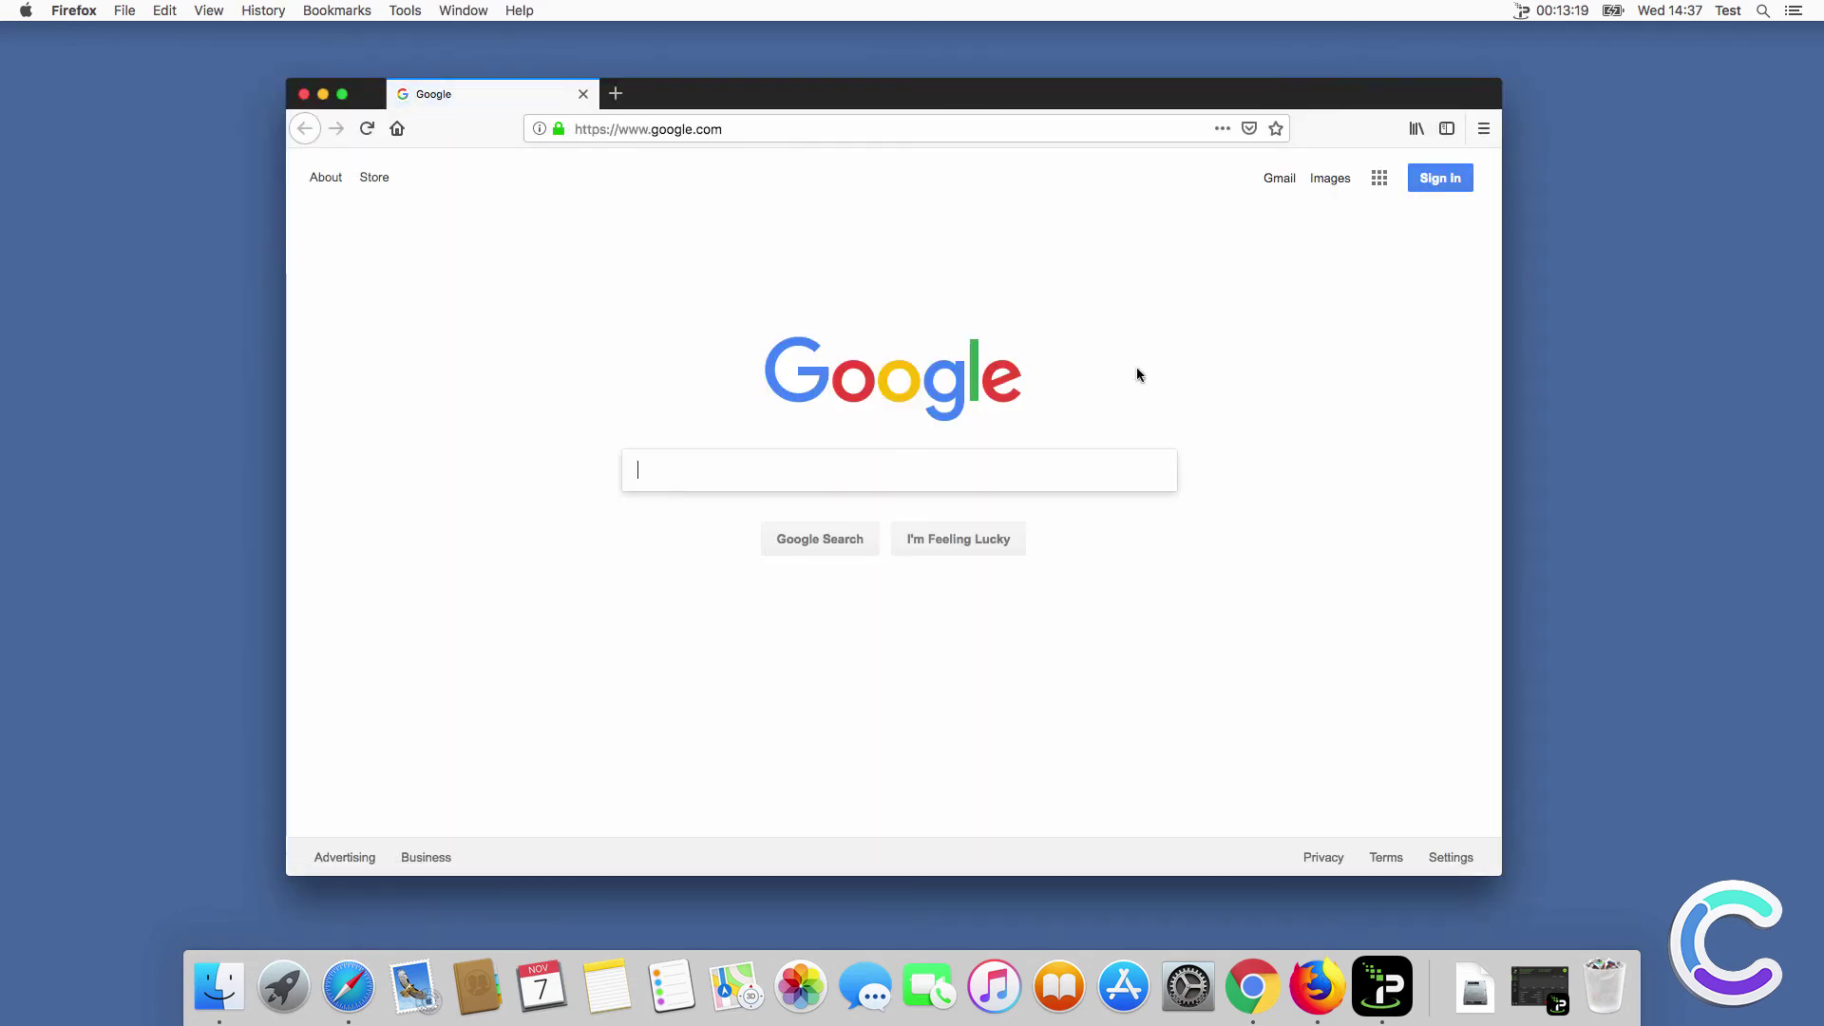
pyautogui.click(1483, 128)
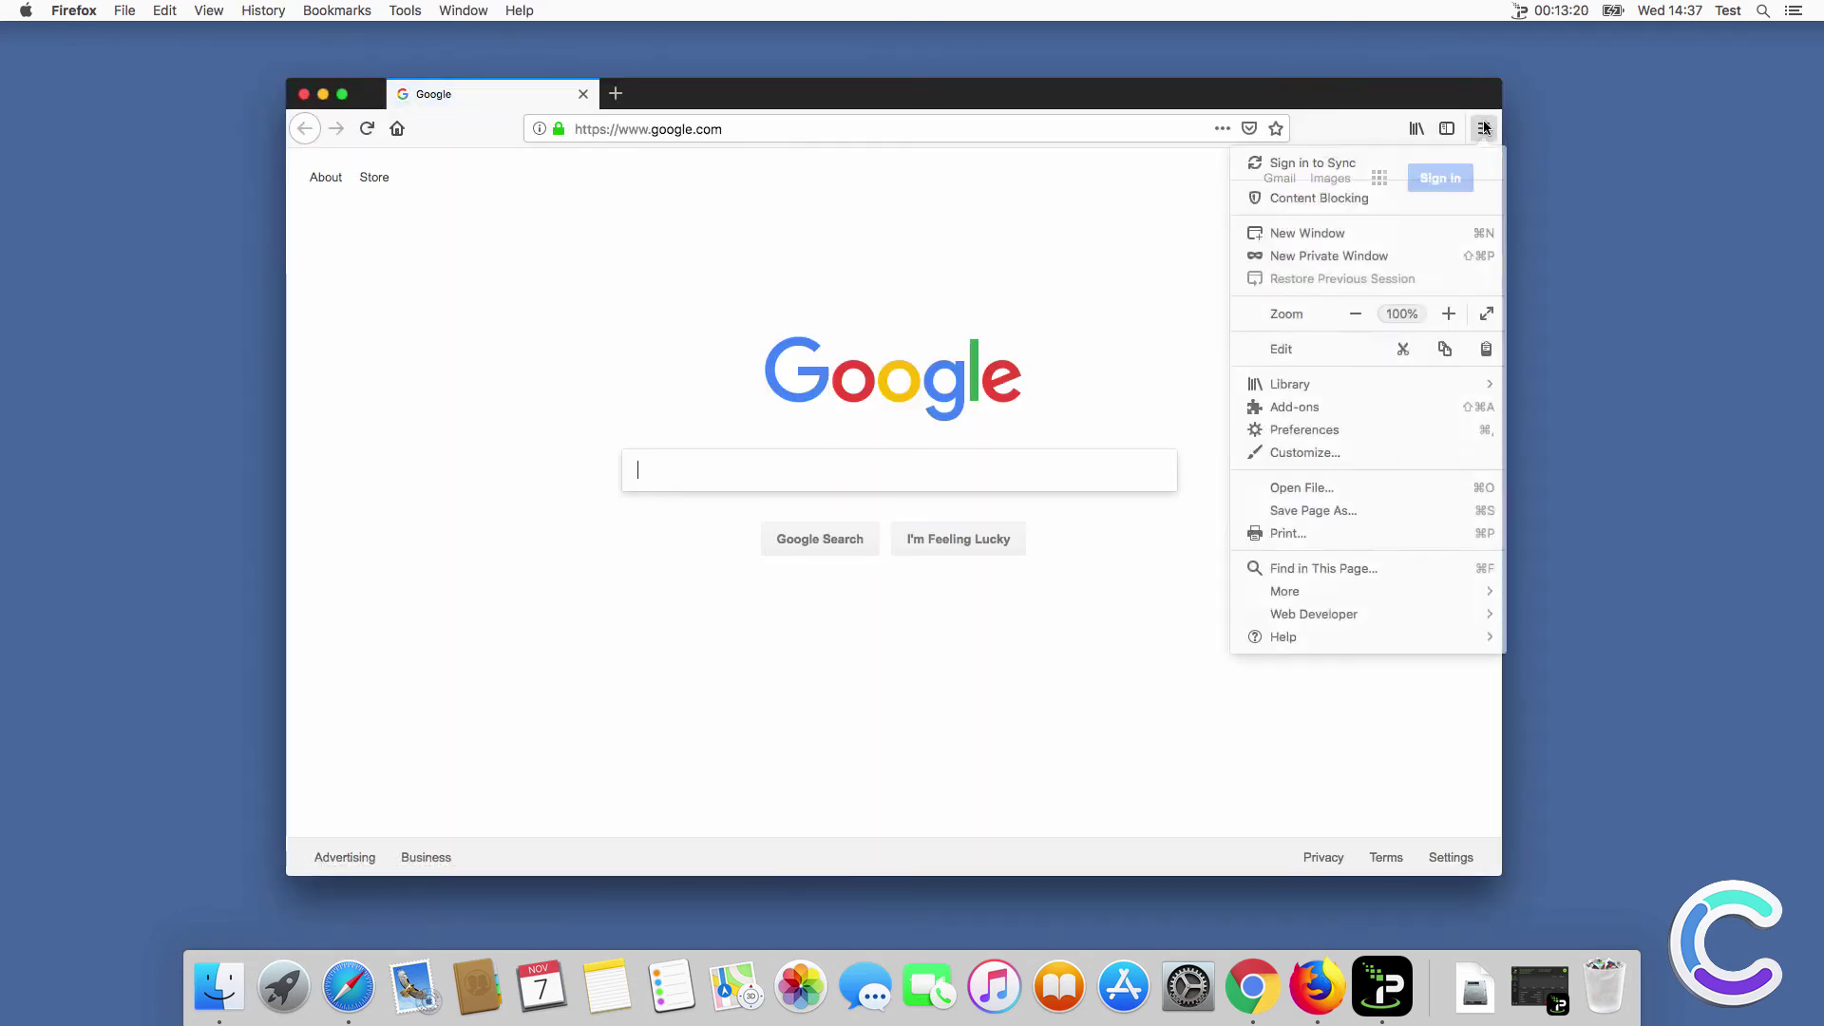
pyautogui.click(1328, 433)
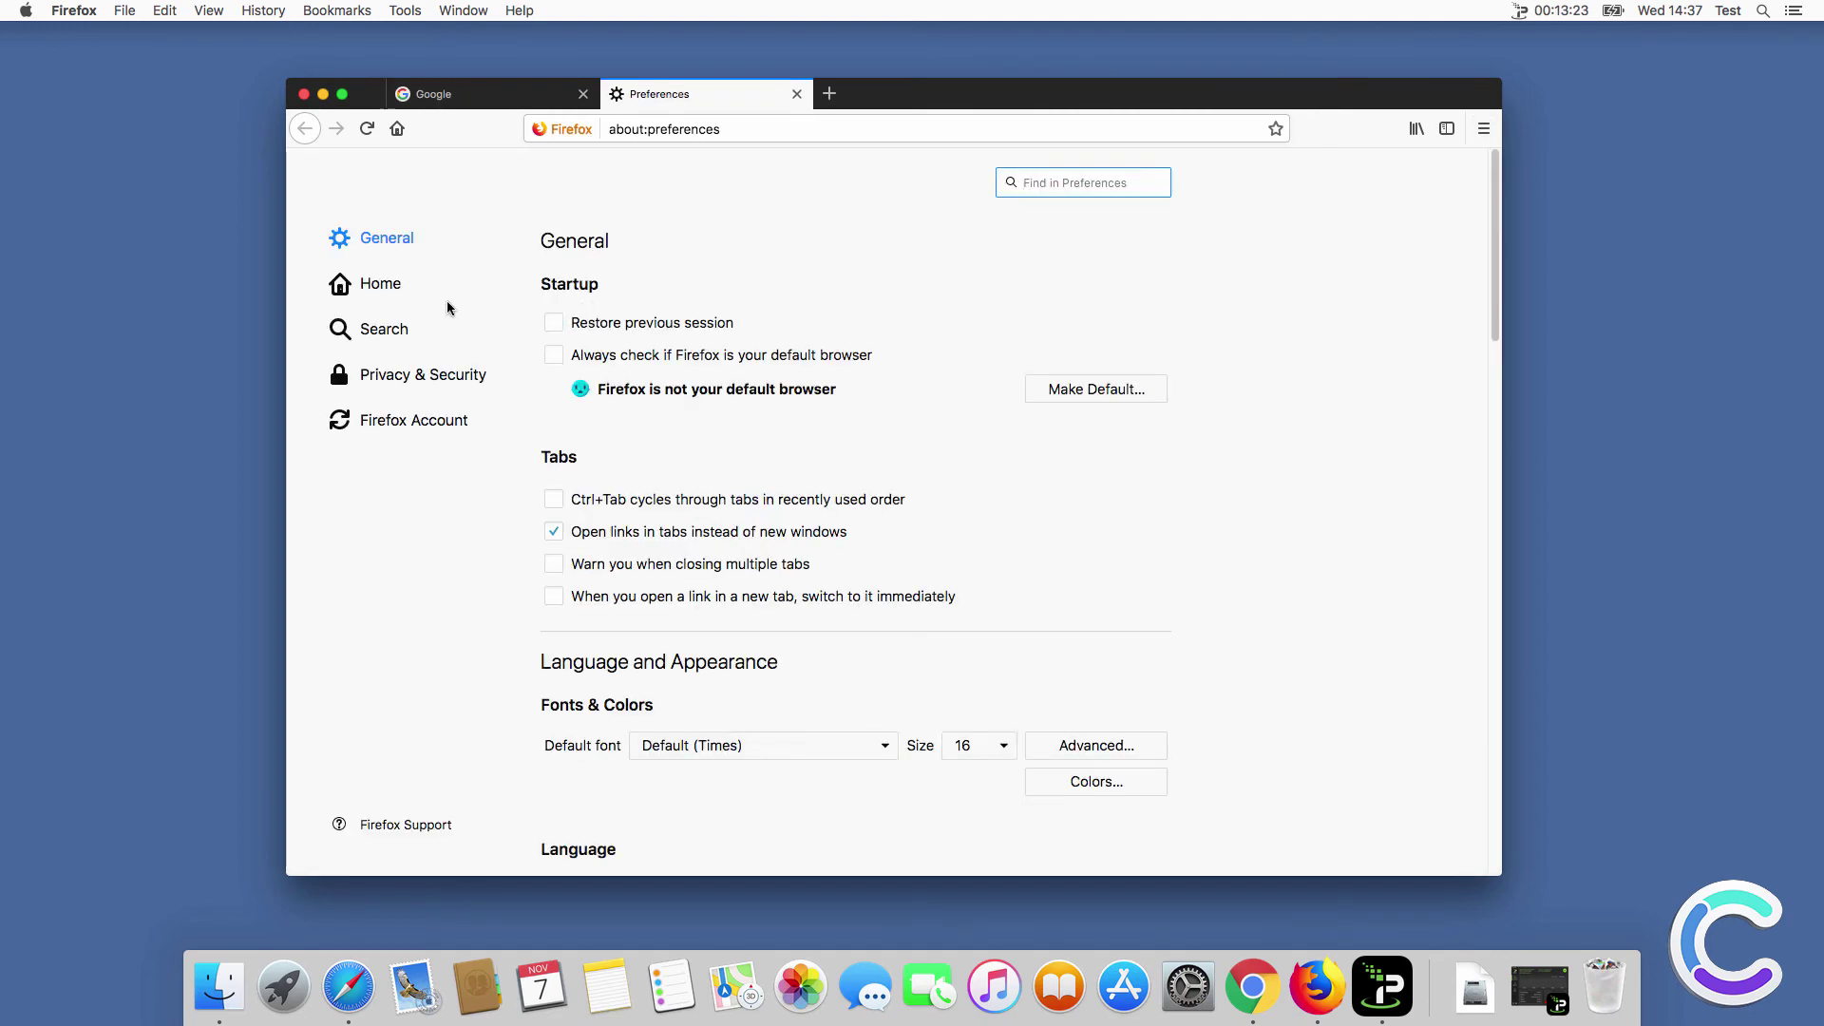
pyautogui.click(403, 285)
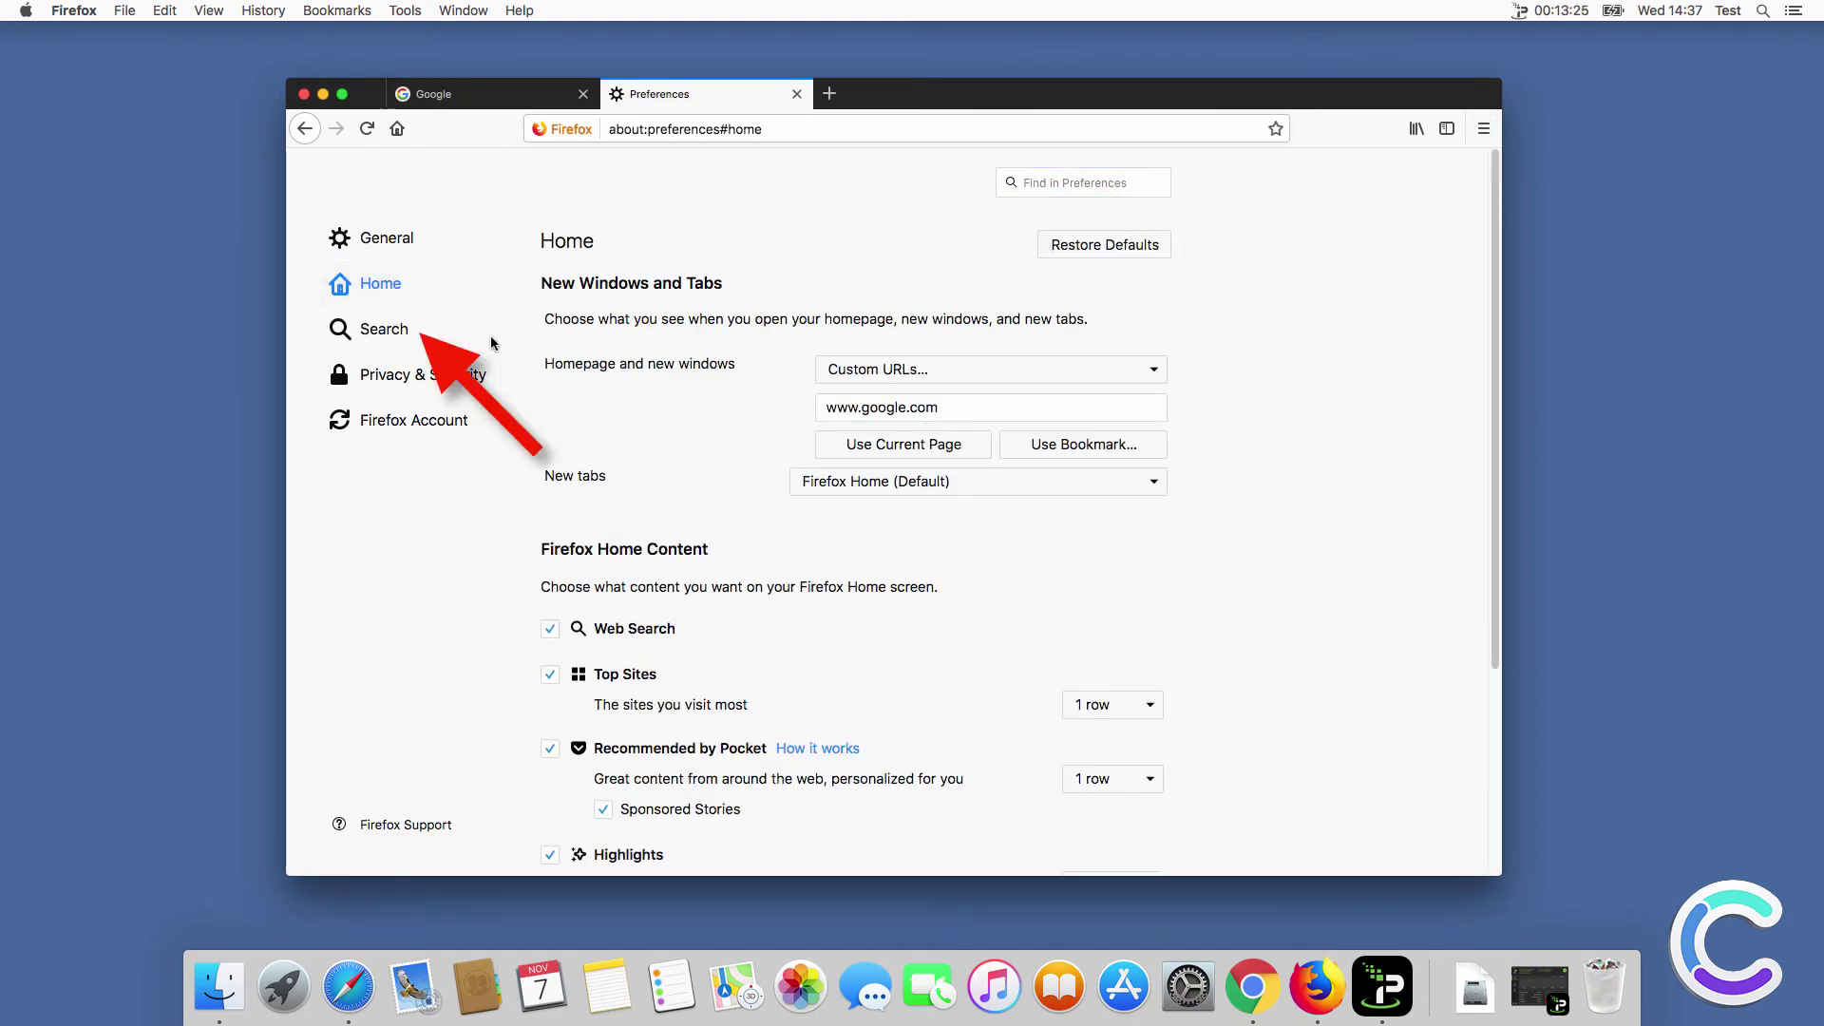
# Make Google Firefox's default search engine and open a new tab.
pyautogui.click(380, 330)
pyautogui.click(615, 570)
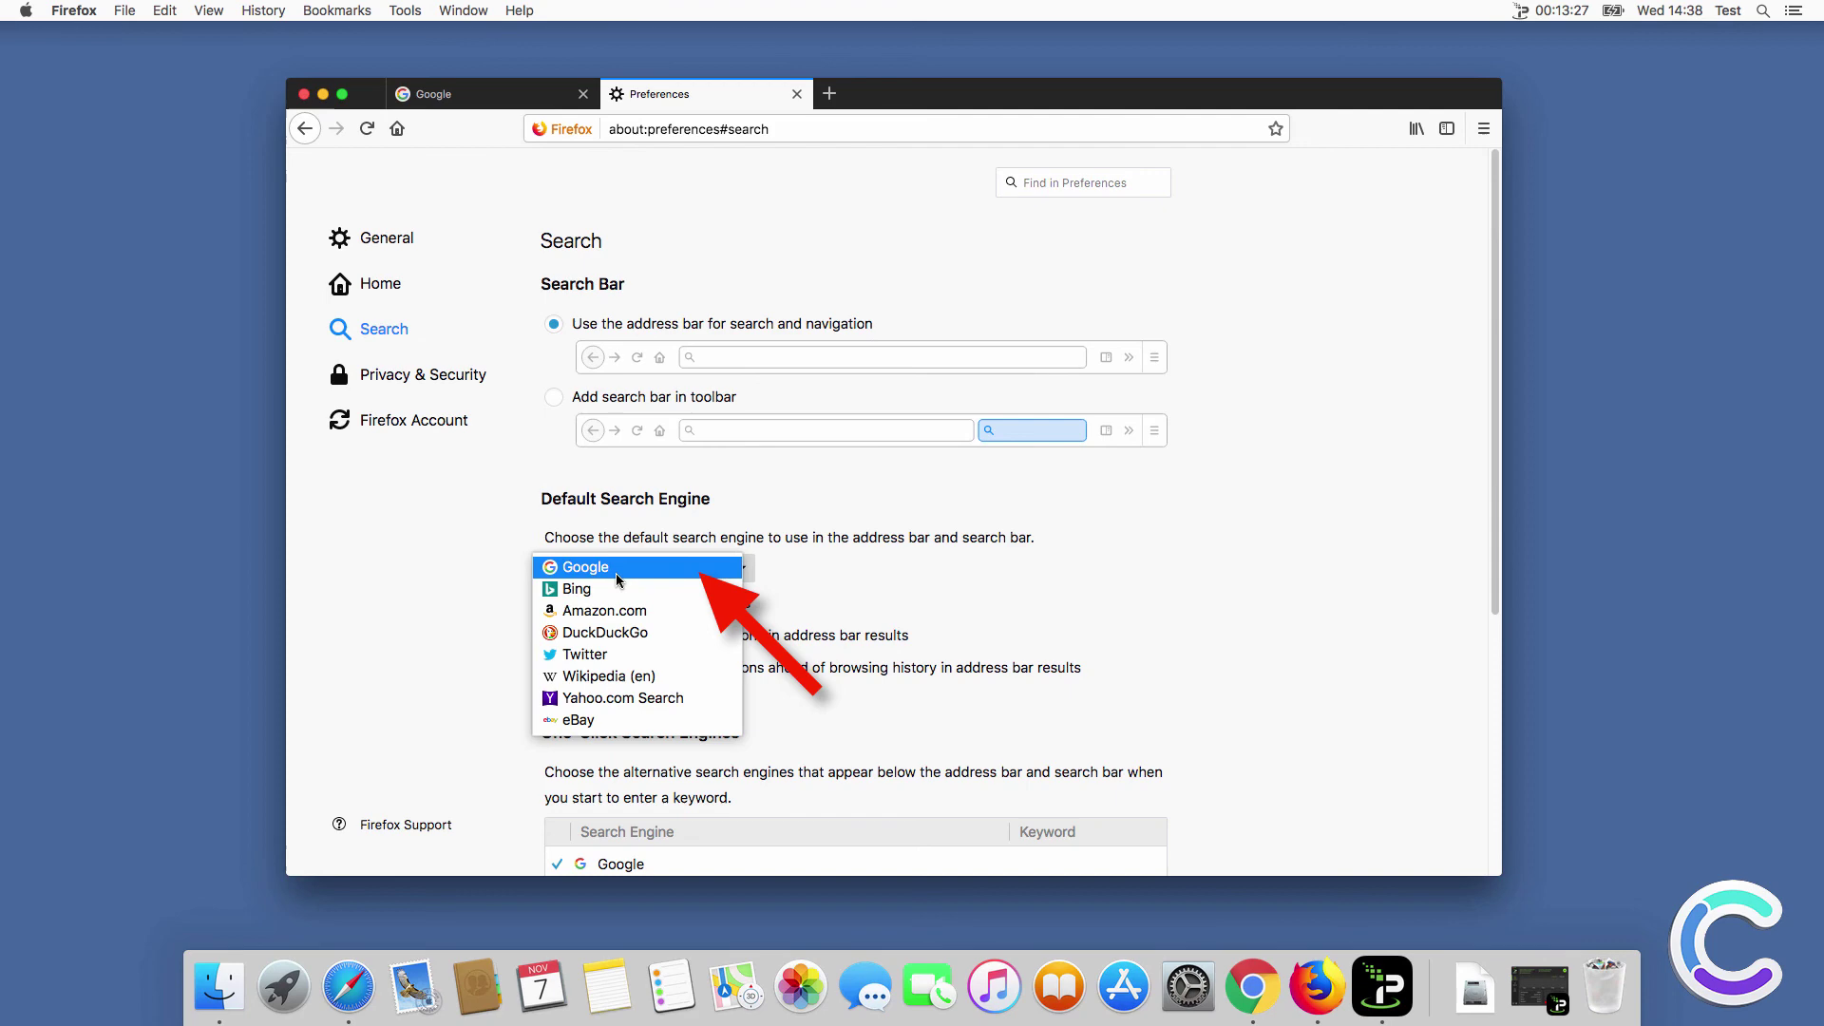
pyautogui.click(616, 573)
pyautogui.click(829, 93)
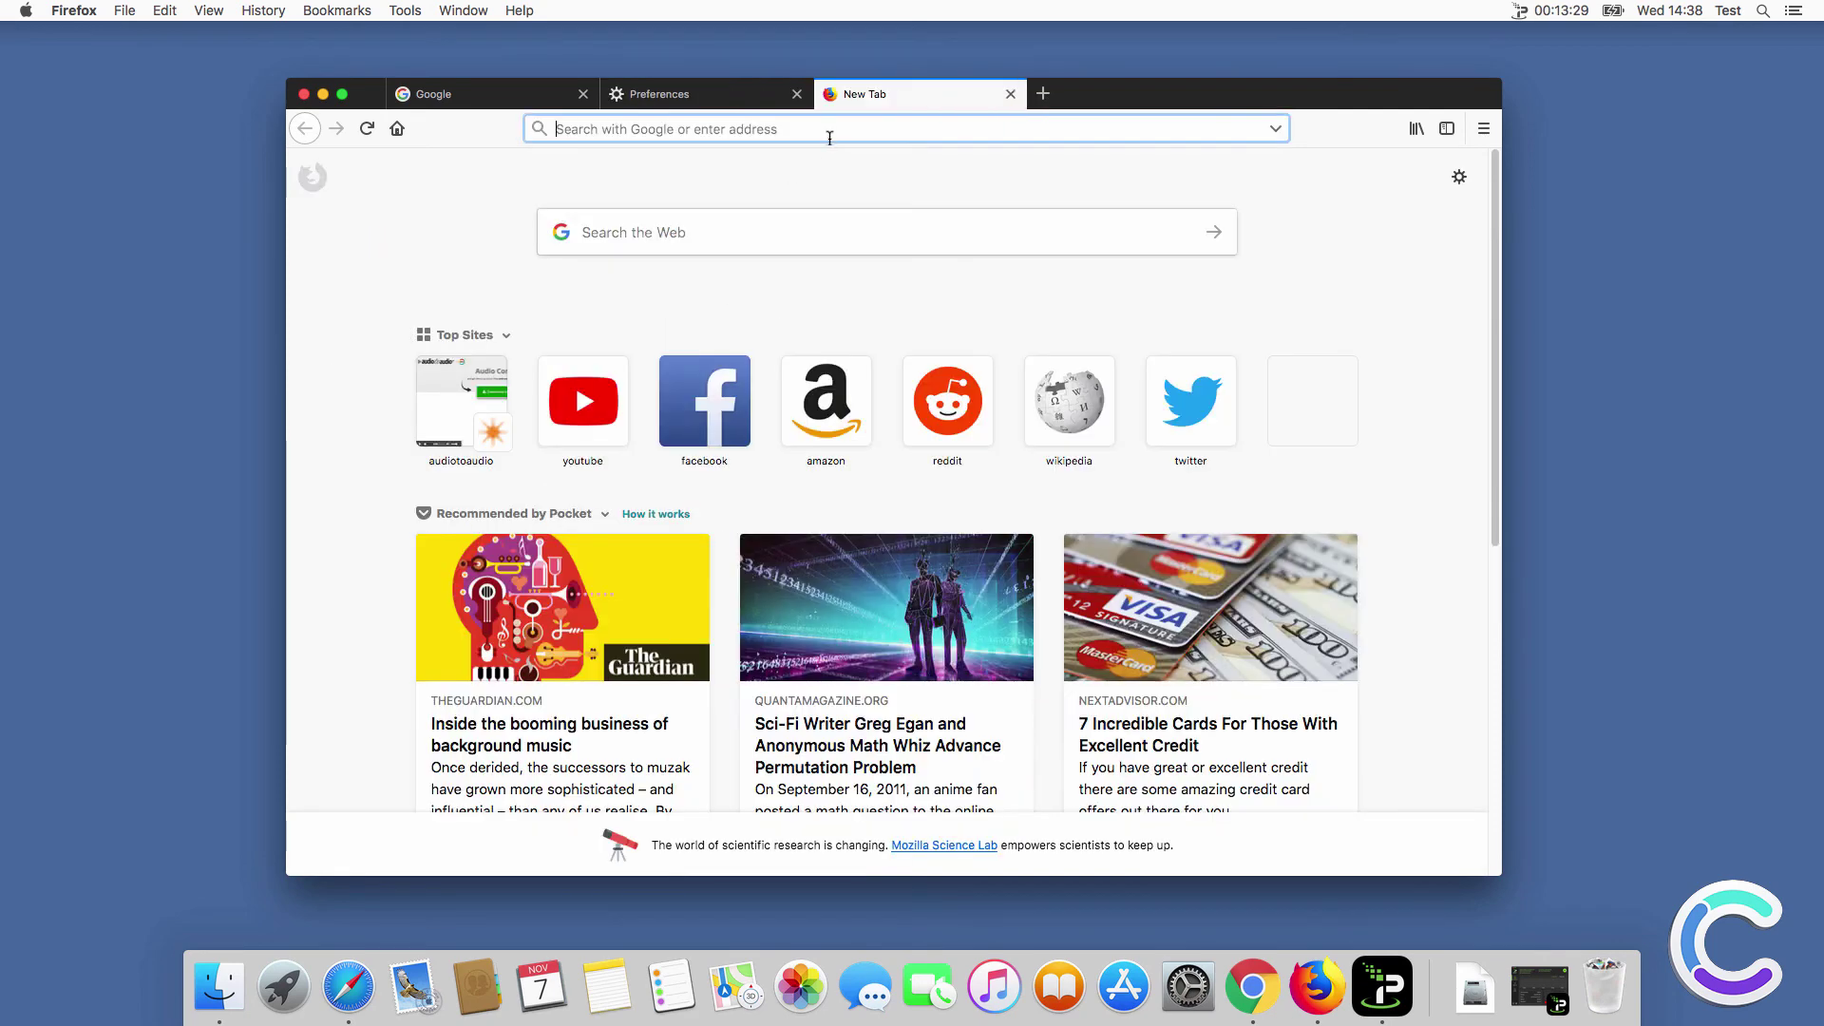
# Search 'search query' from the Firefox address bar, then close the Firefox window.
pyautogui.write('searc')
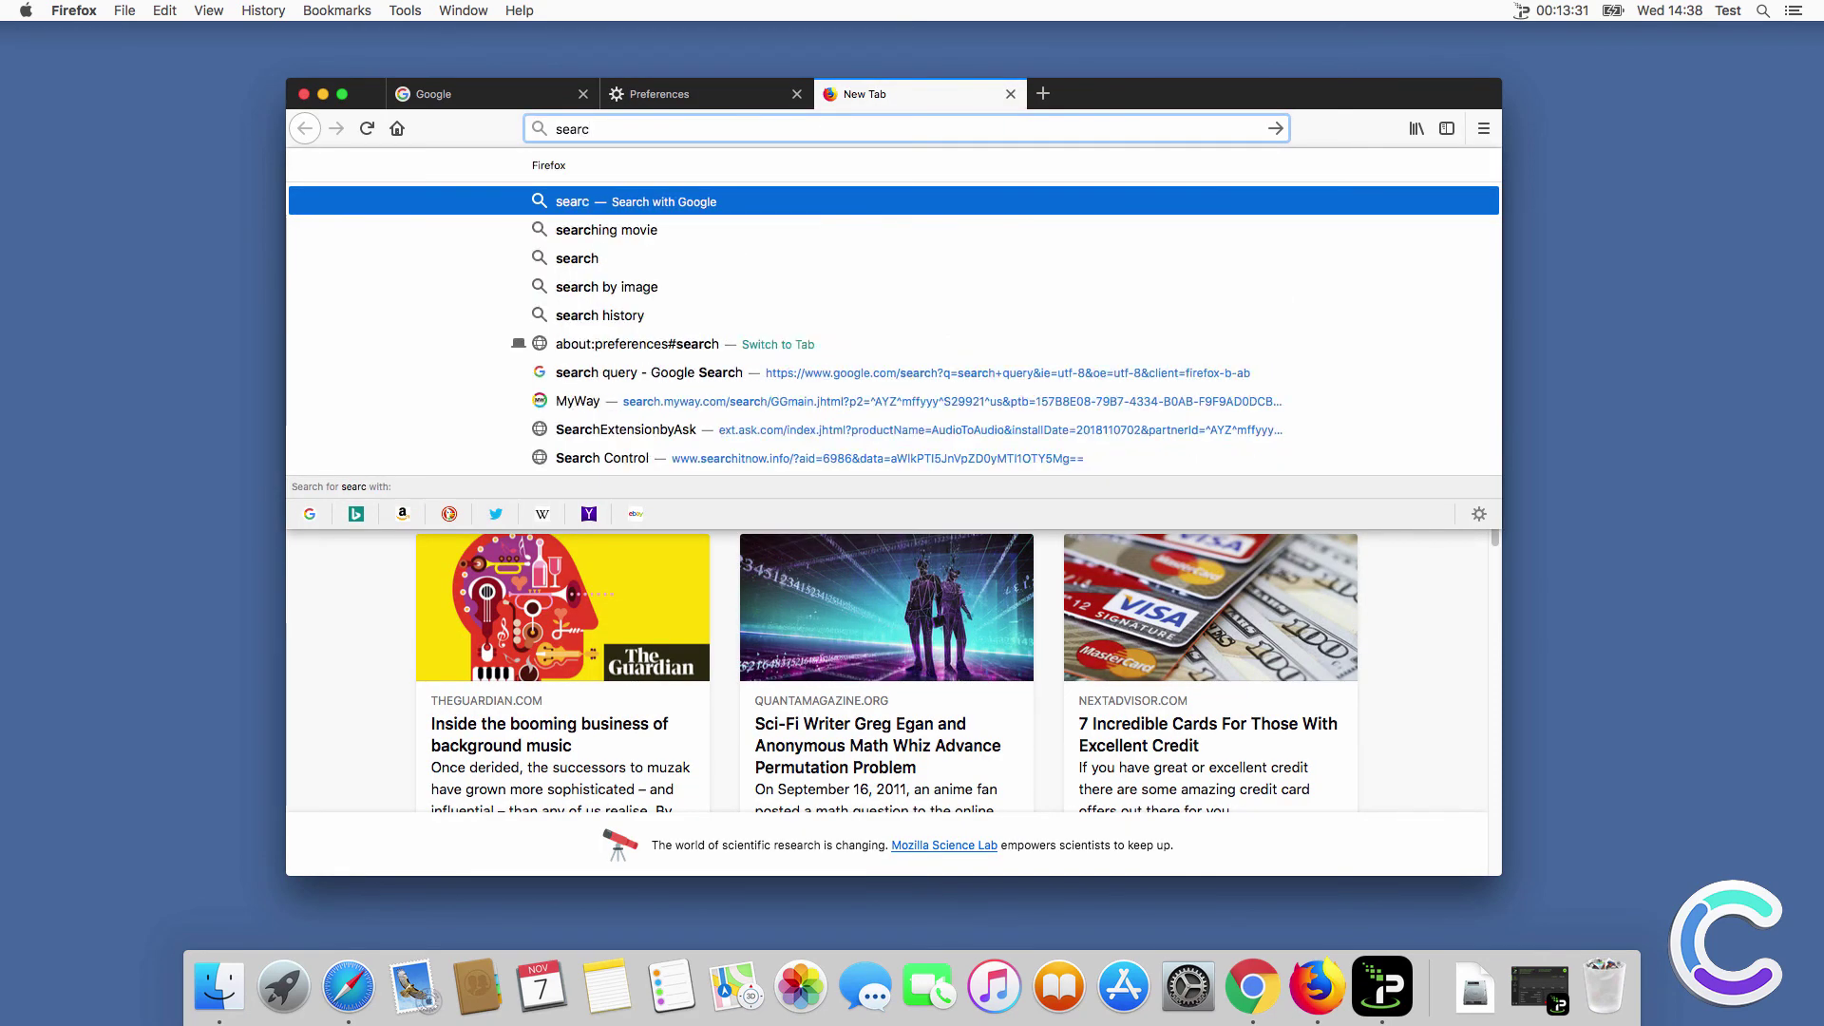
pyautogui.write('h query')
pyautogui.press('Return')
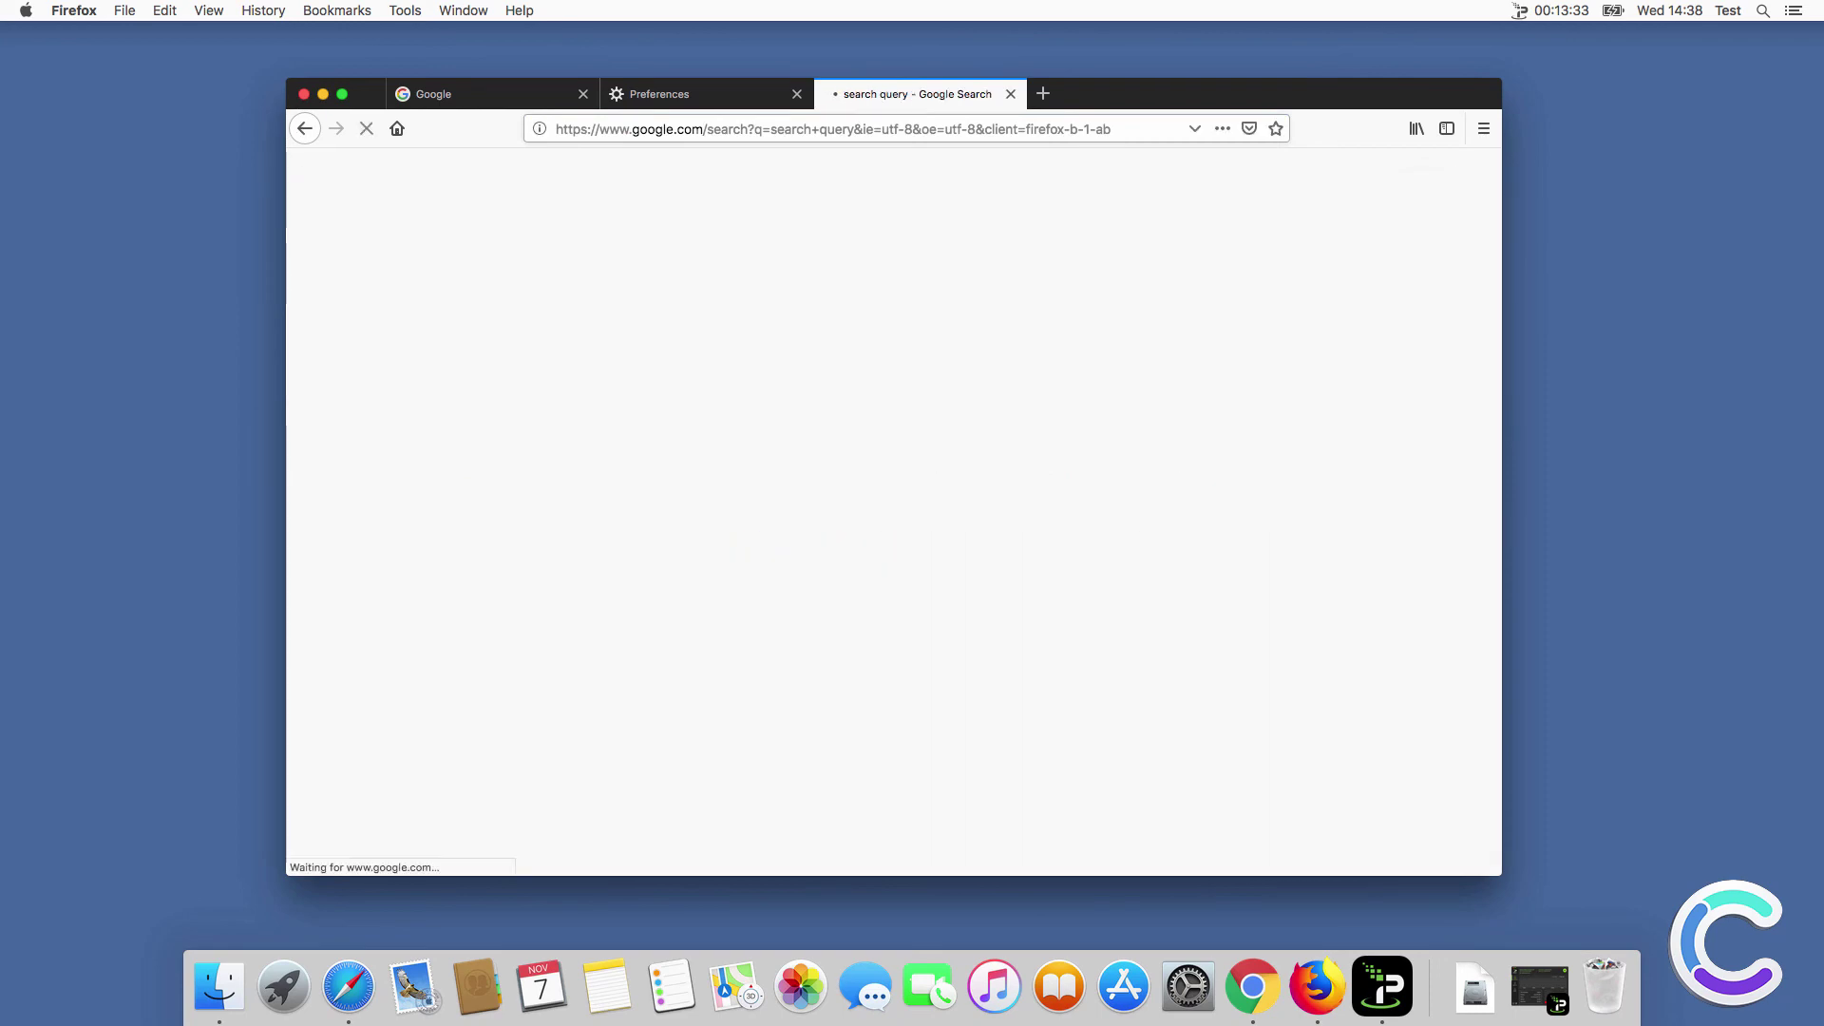
pyautogui.click(304, 94)
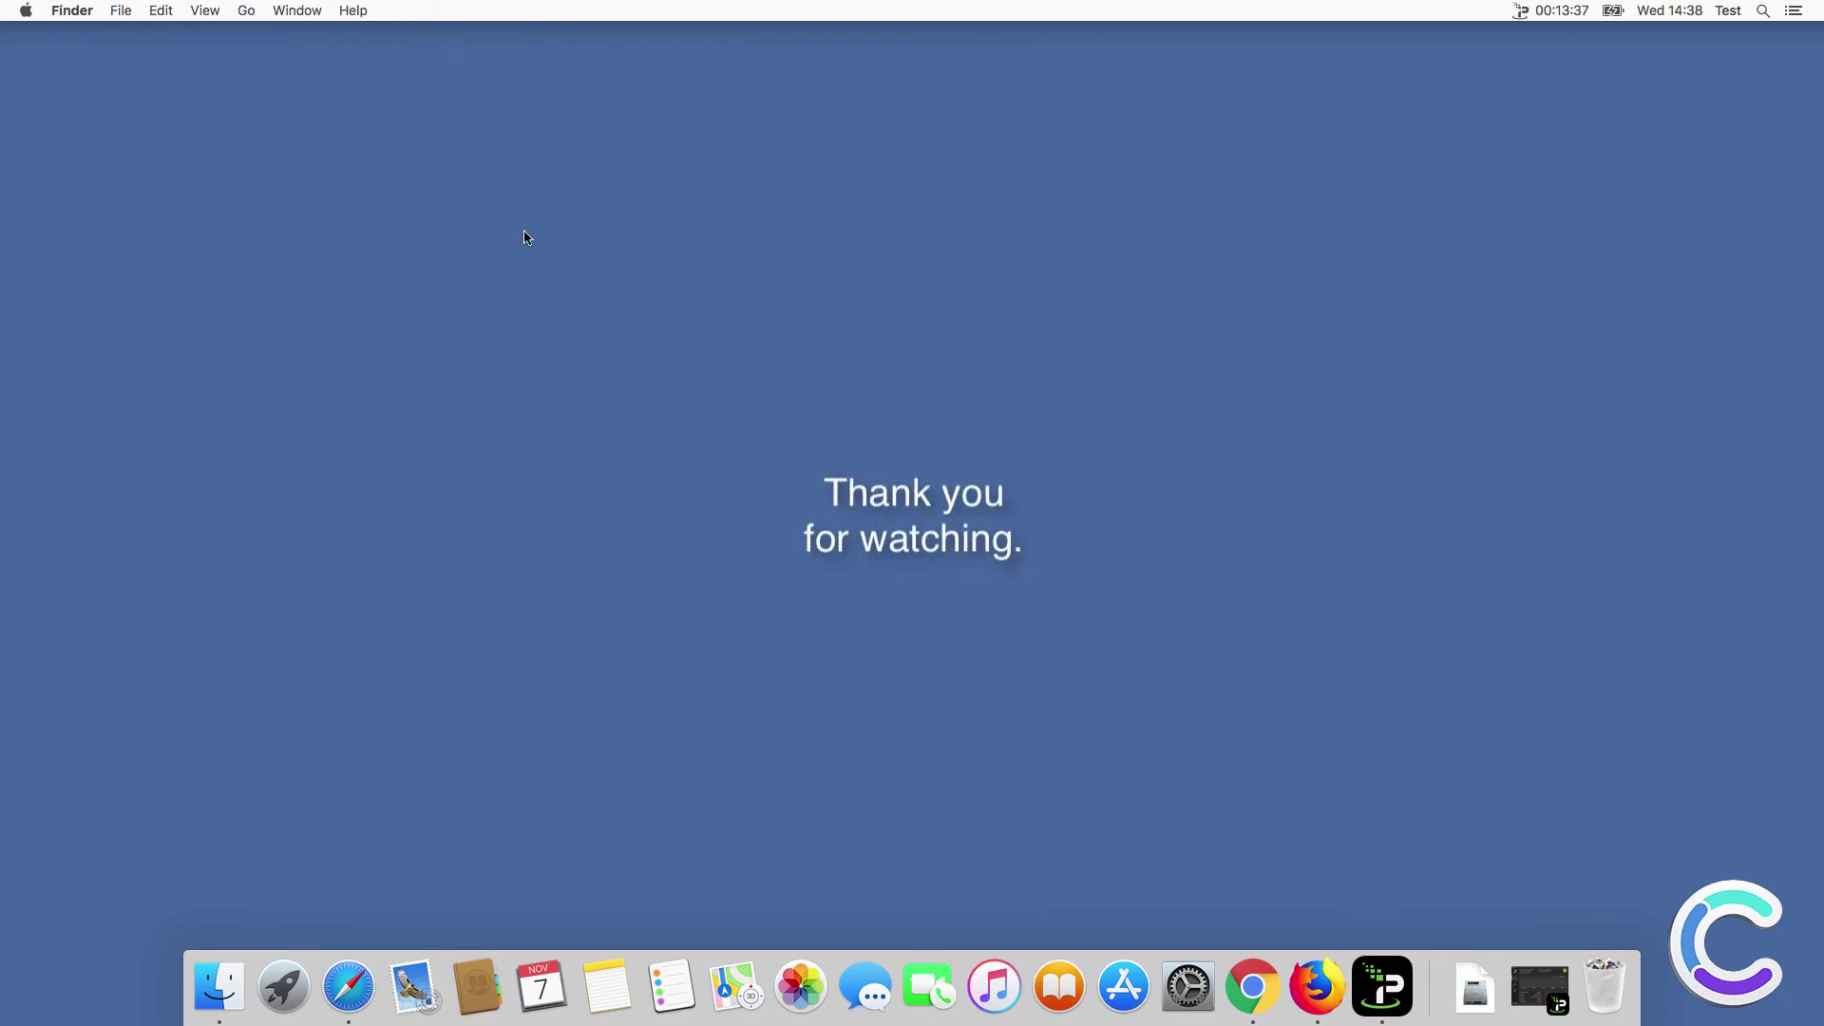